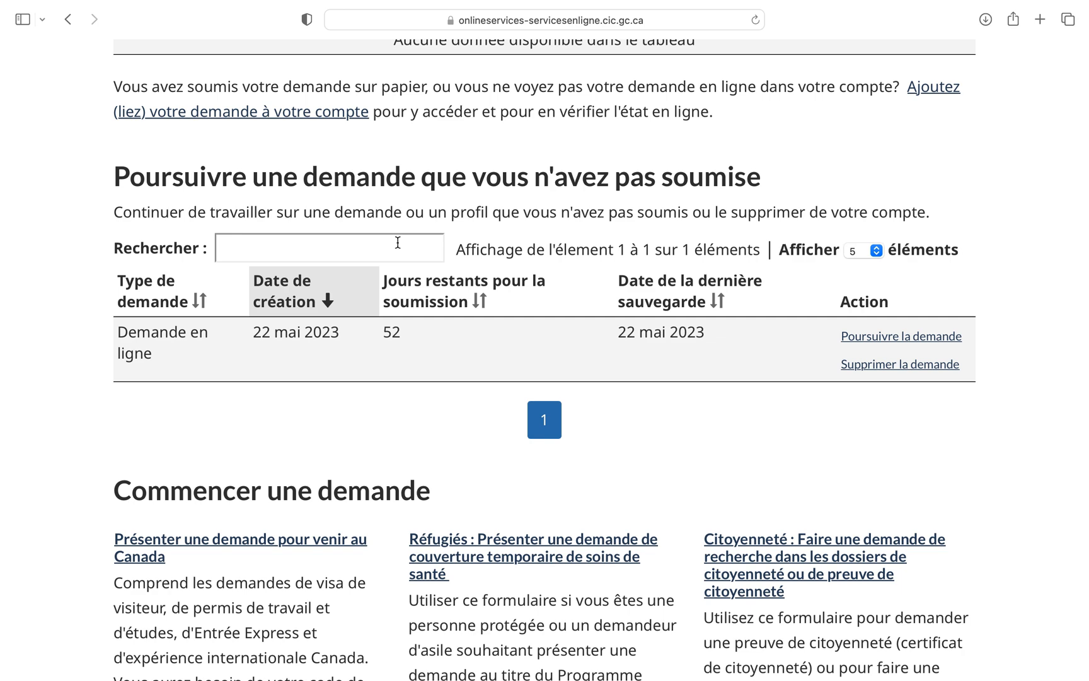
# Step: Resume the unsubmitted online application created on 22 mai 2023
pyautogui.hscroll(-2, 467, 336)
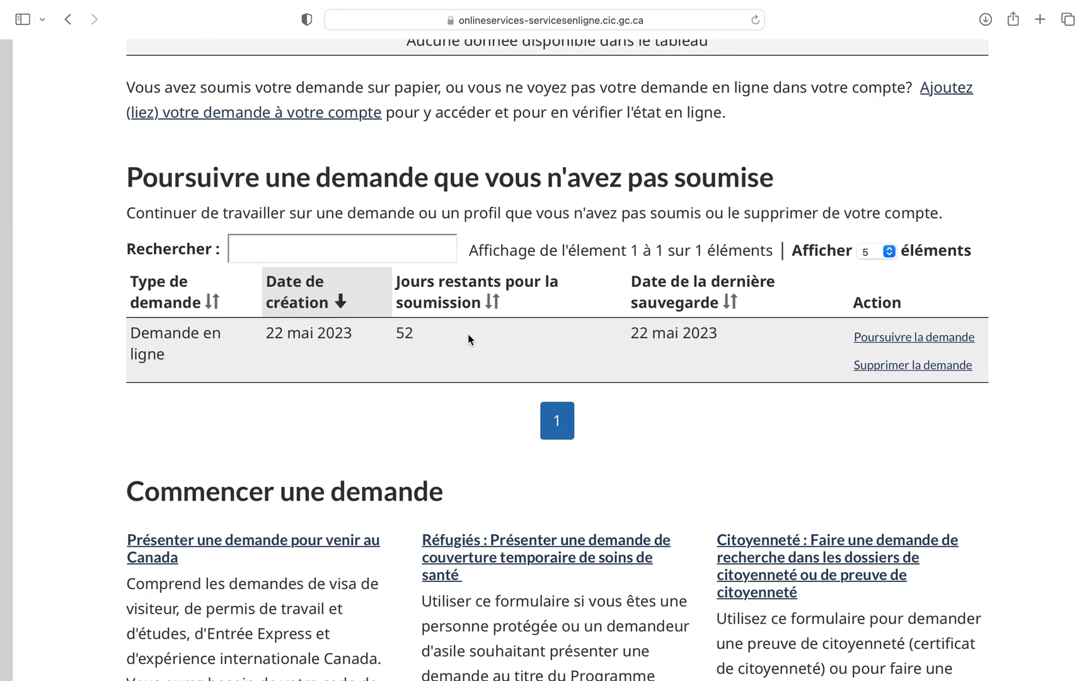
pyautogui.scroll(1, 468, 339)
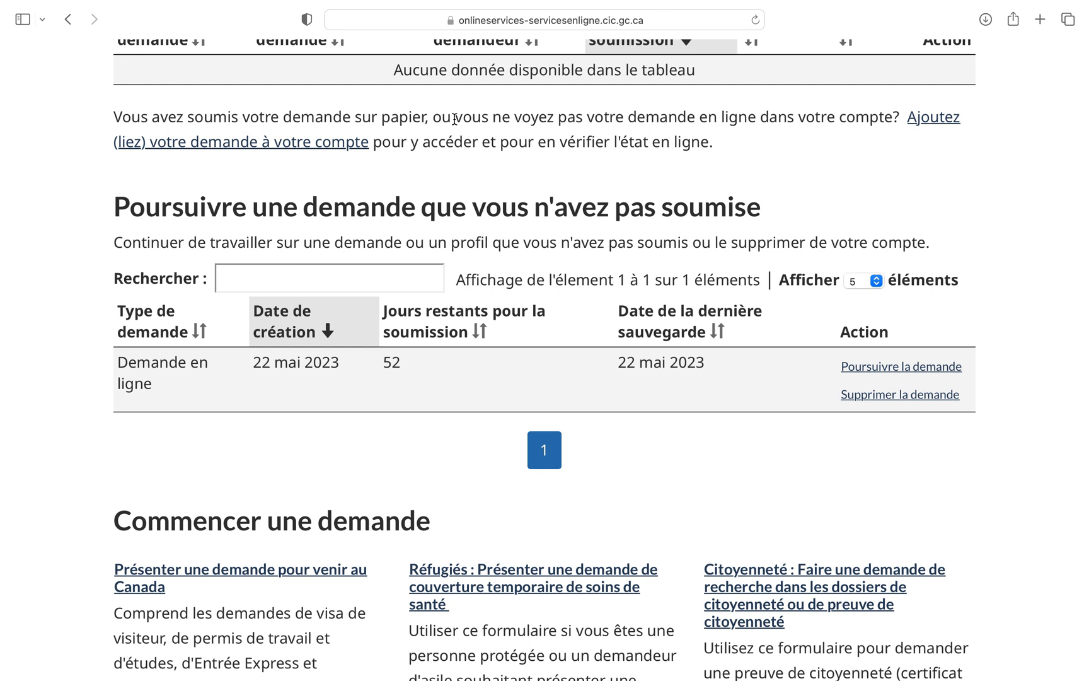
pyautogui.click(852, 369)
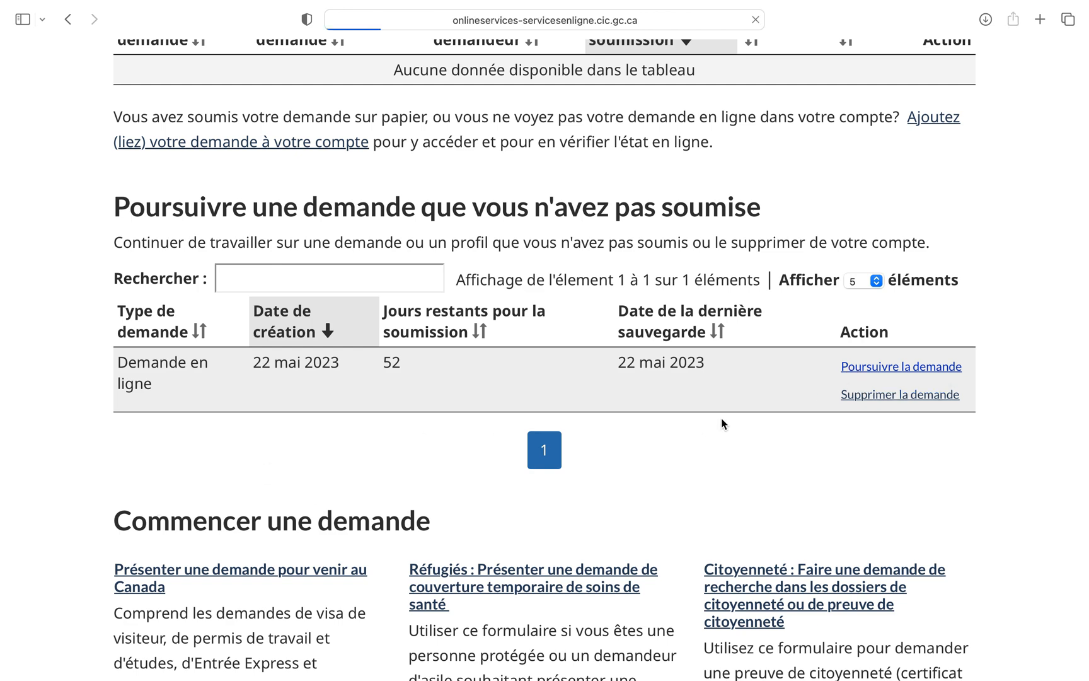
# Step: Review the questionnaire answers and continue to the personal document checklist
pyautogui.scroll(-2, 377, 395)
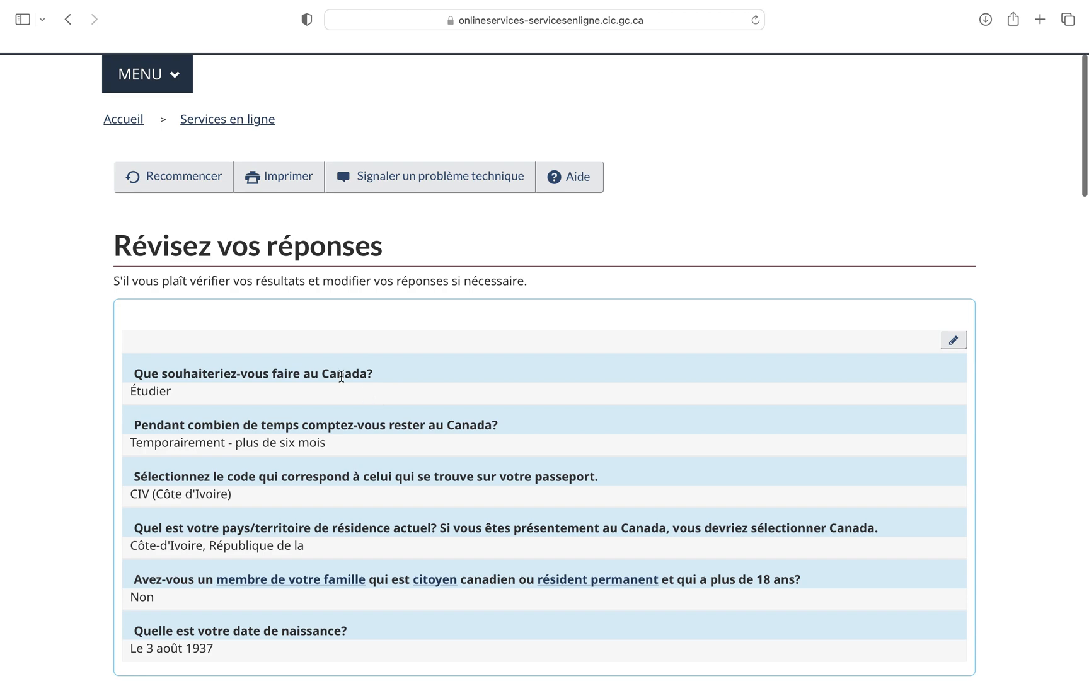
pyautogui.scroll(-2, 365, 391)
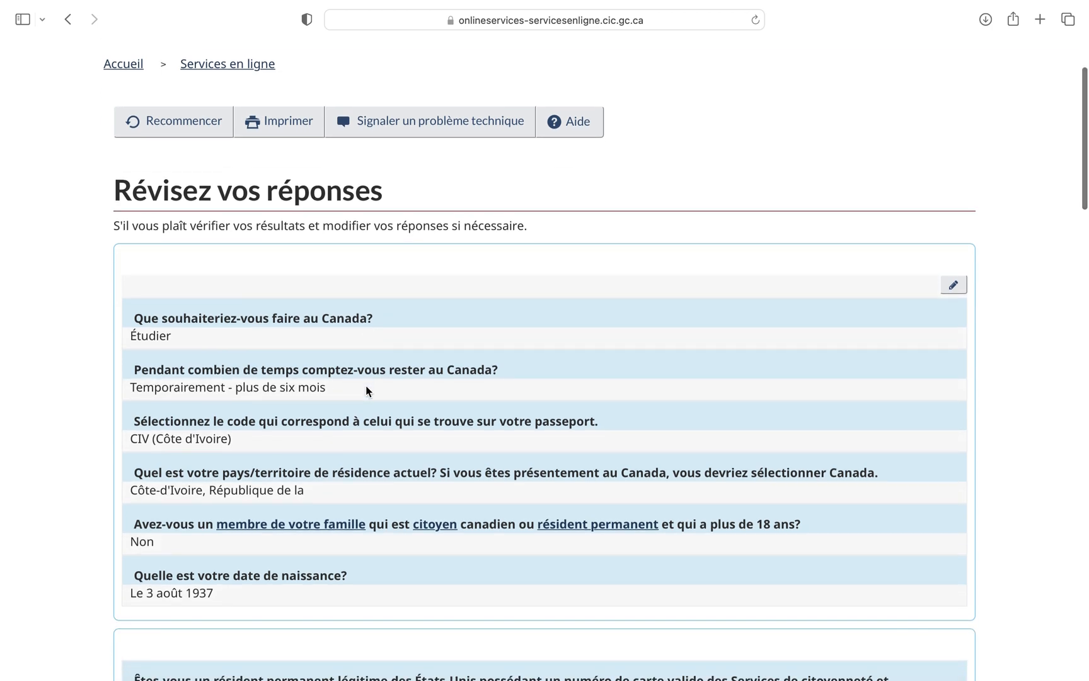
pyautogui.scroll(-15, 366, 381)
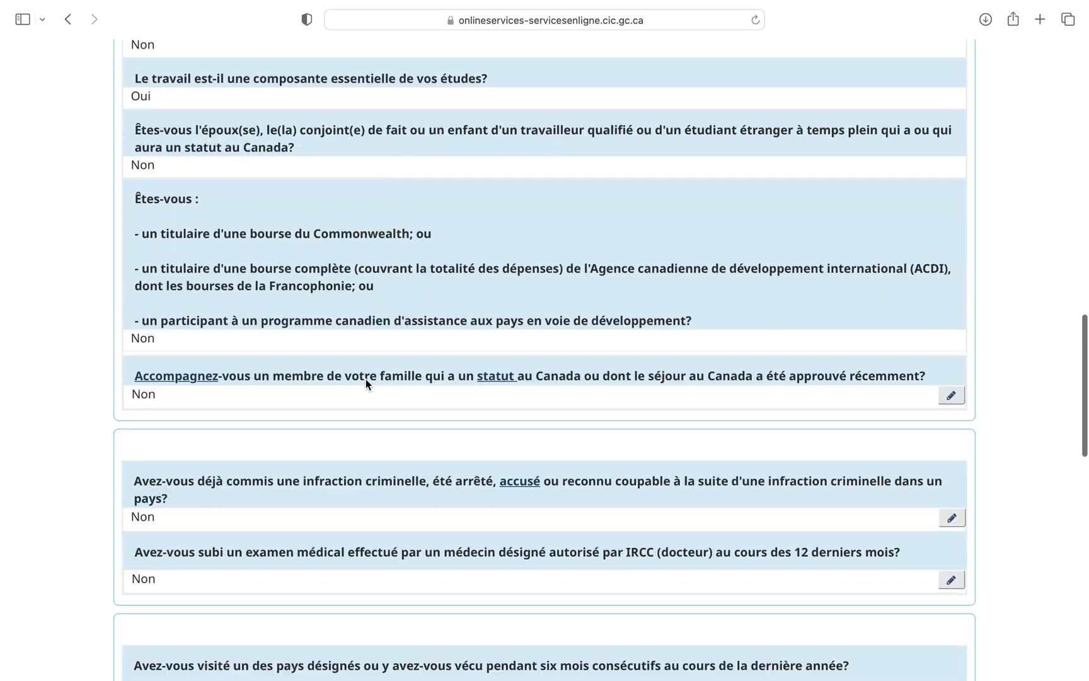
pyautogui.scroll(-10, 365, 379)
pyautogui.click(958, 226)
pyautogui.scroll(-15, 294, 399)
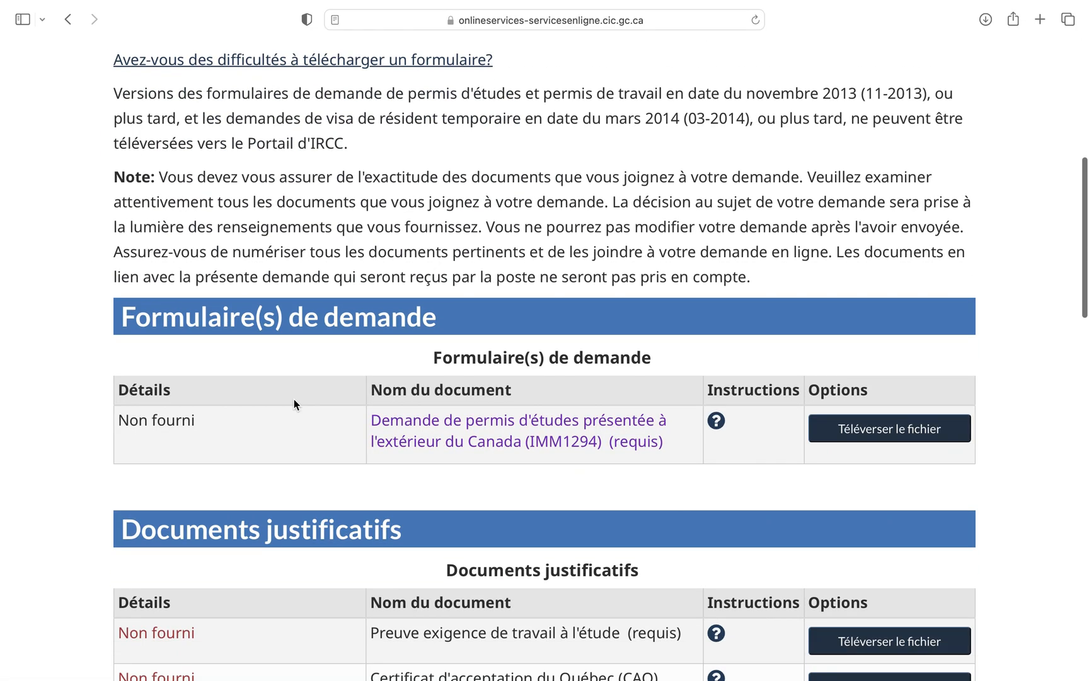
# Step: Examine the checklist's application form, required supporting documents, optional documents and fees
pyautogui.scroll(-2, 294, 404)
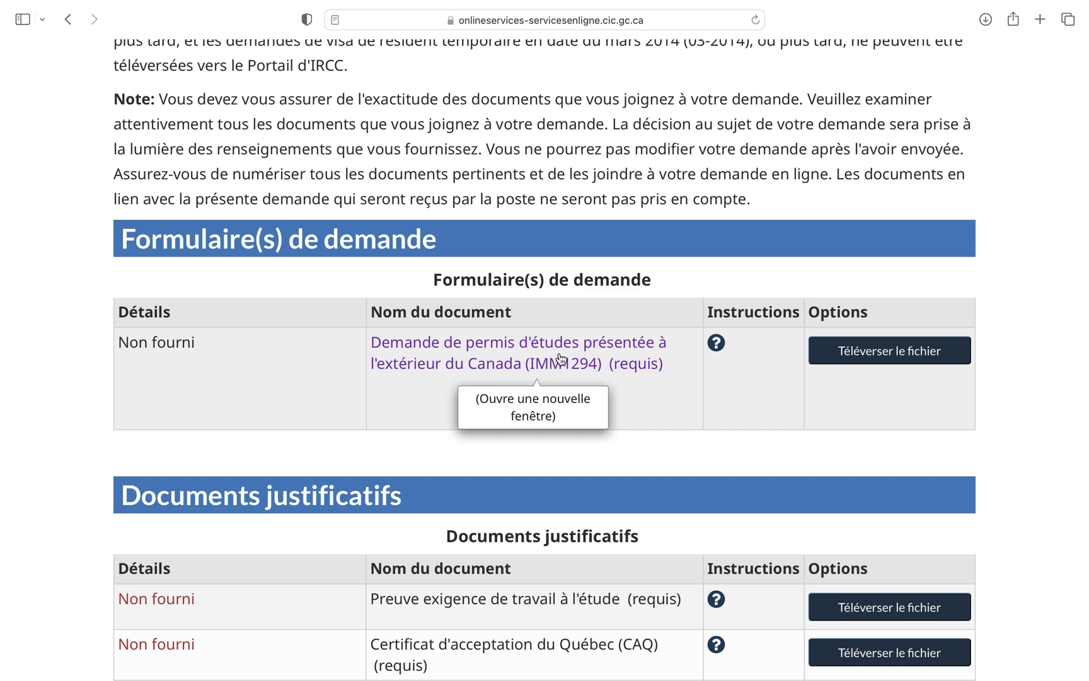
pyautogui.scroll(-5, 630, 401)
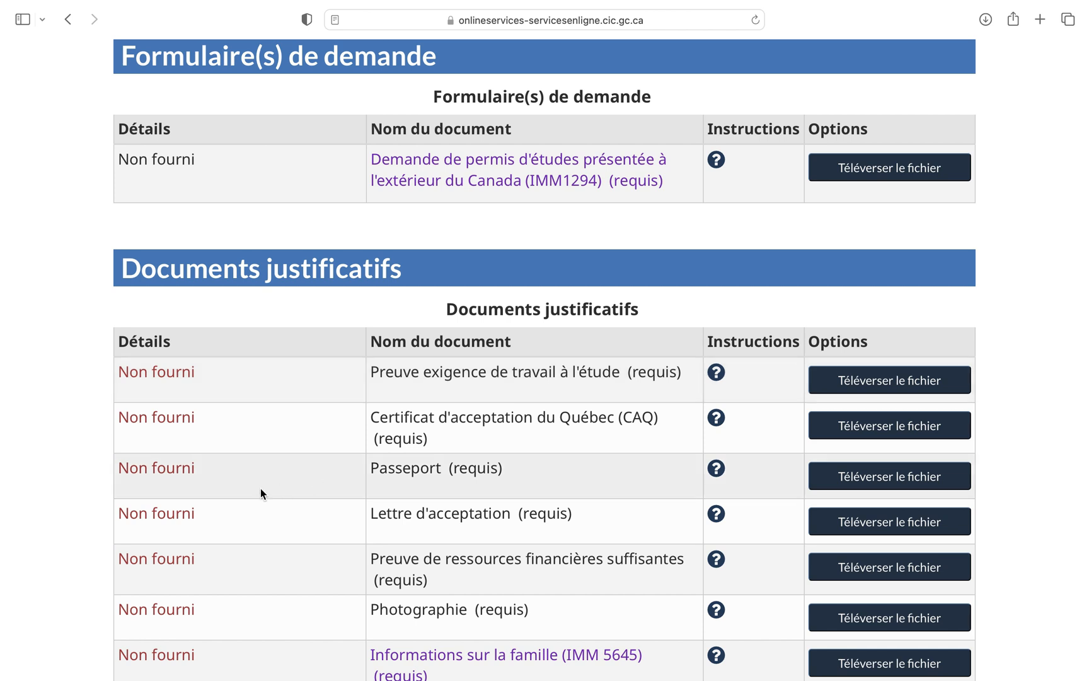
pyautogui.scroll(-2, 518, 448)
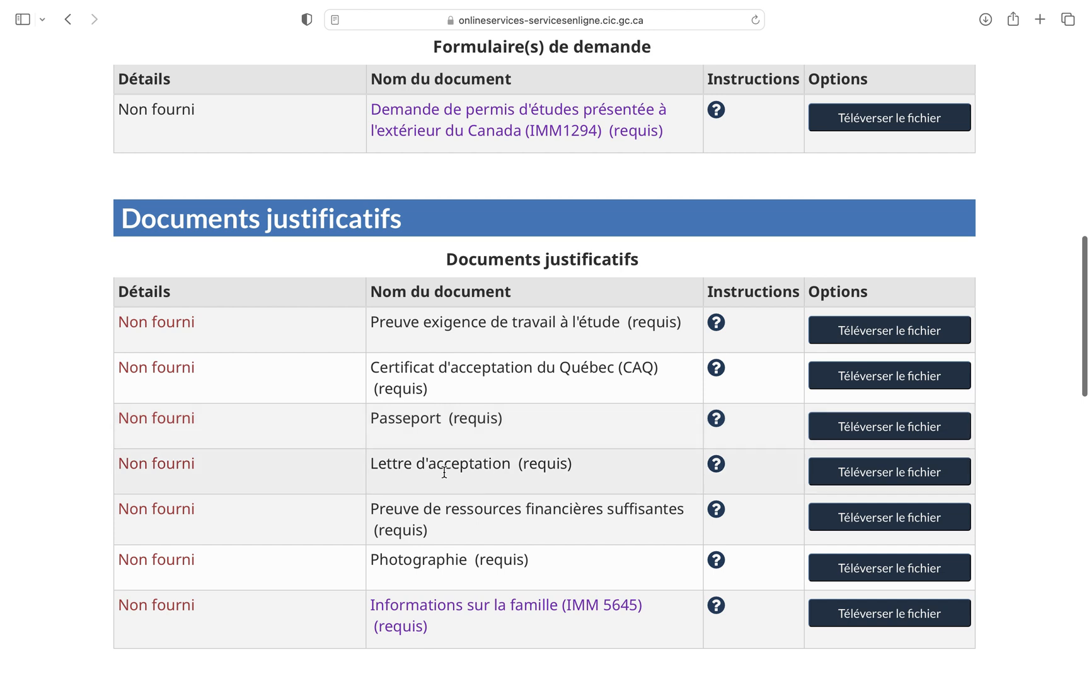
pyautogui.scroll(-1, 444, 472)
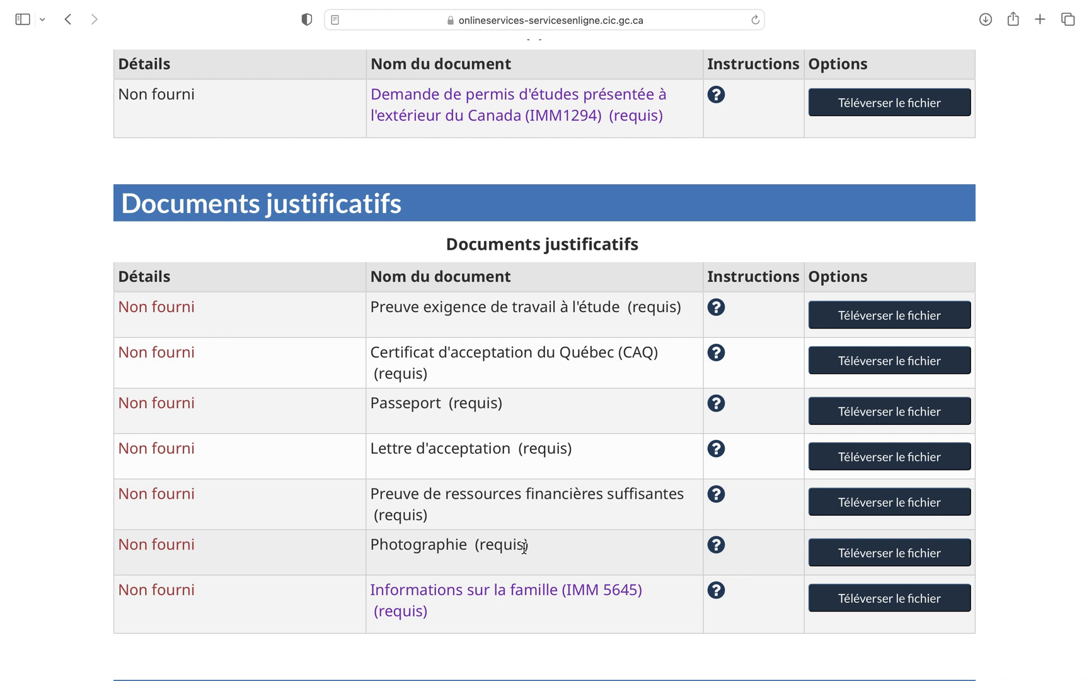
pyautogui.scroll(-3, 524, 546)
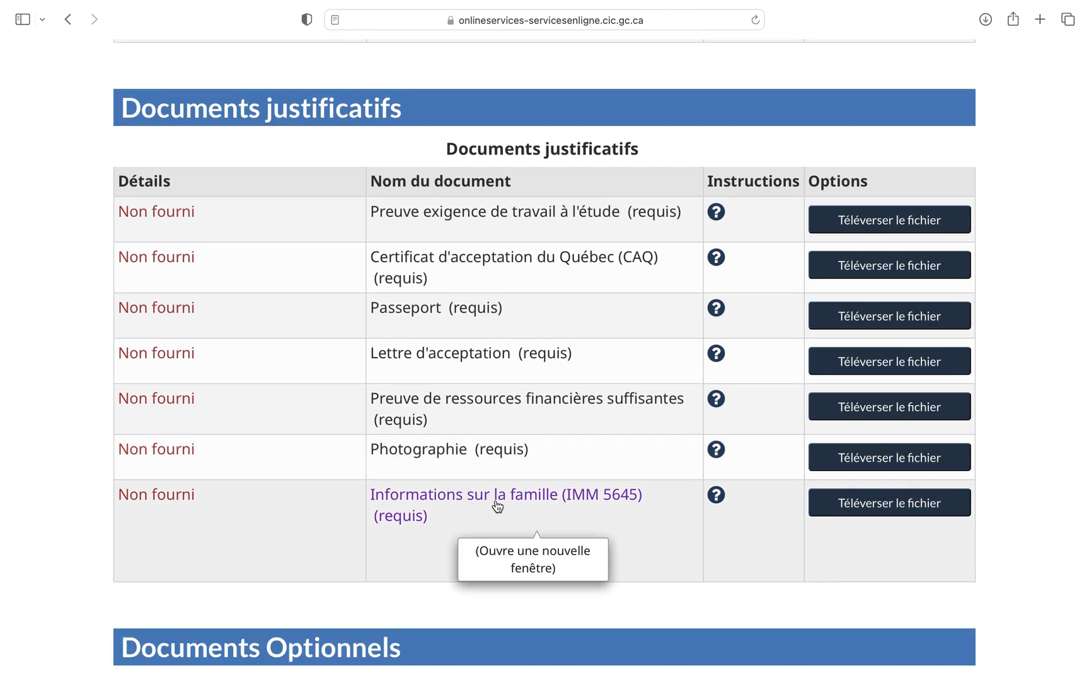
pyautogui.scroll(-10, 565, 450)
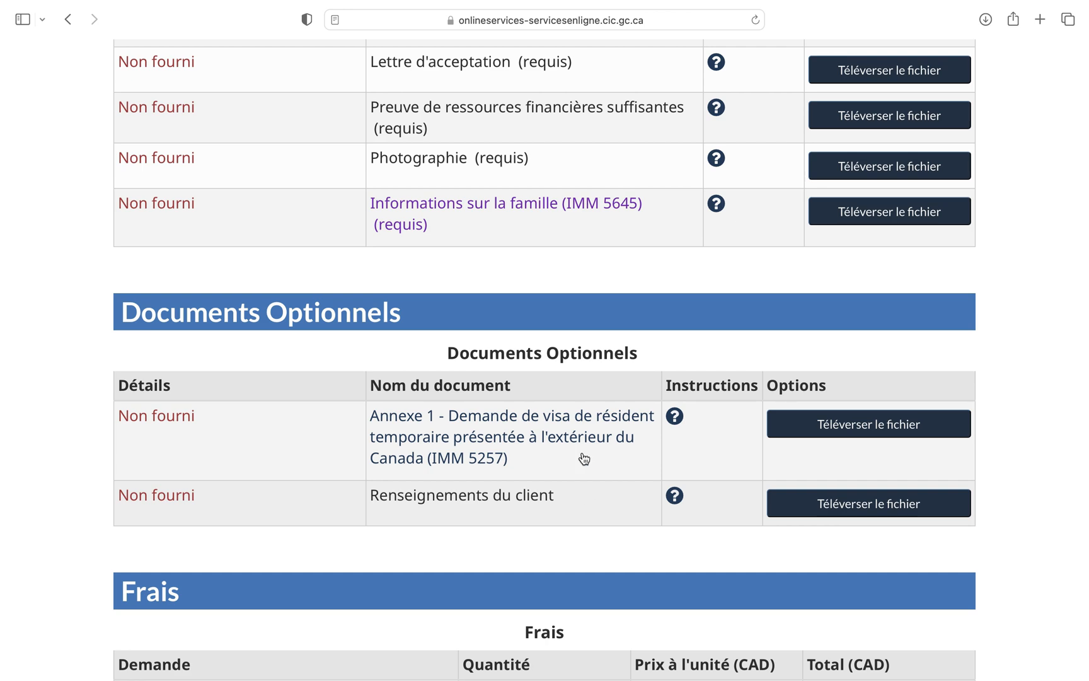
pyautogui.scroll(5, 587, 494)
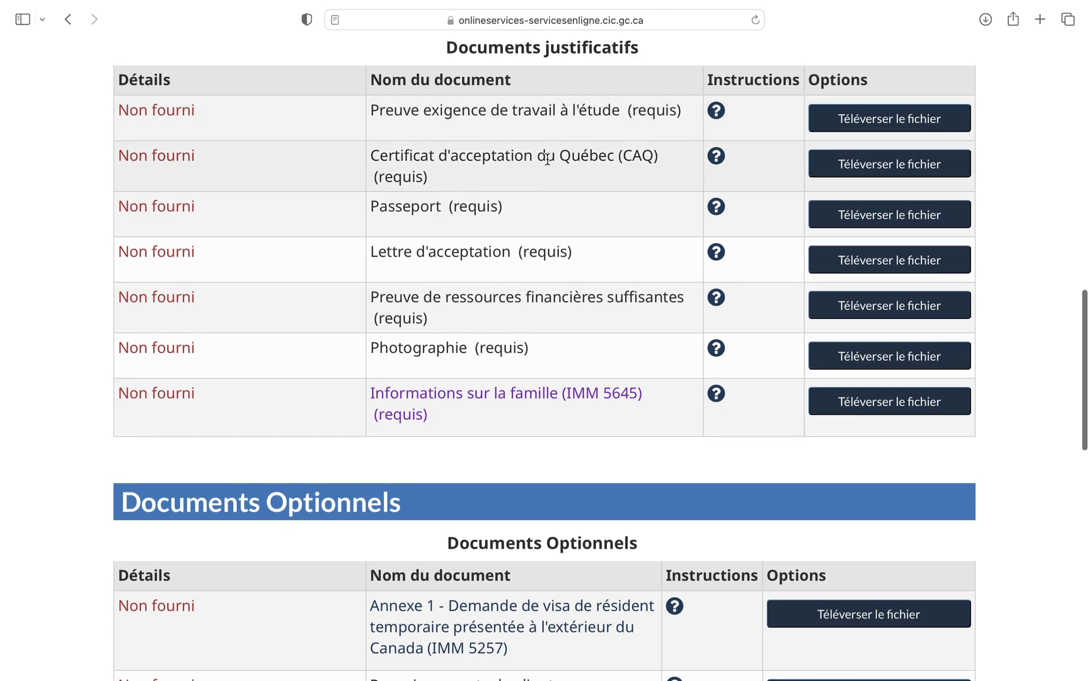
pyautogui.scroll(-5, 548, 165)
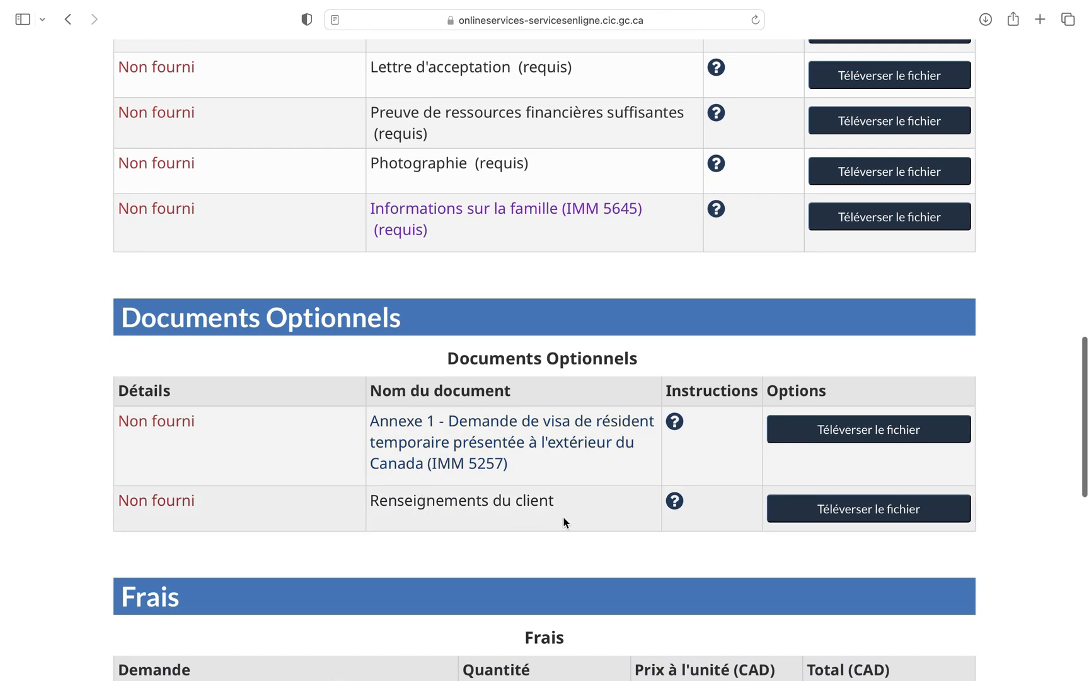
pyautogui.scroll(-7, 564, 518)
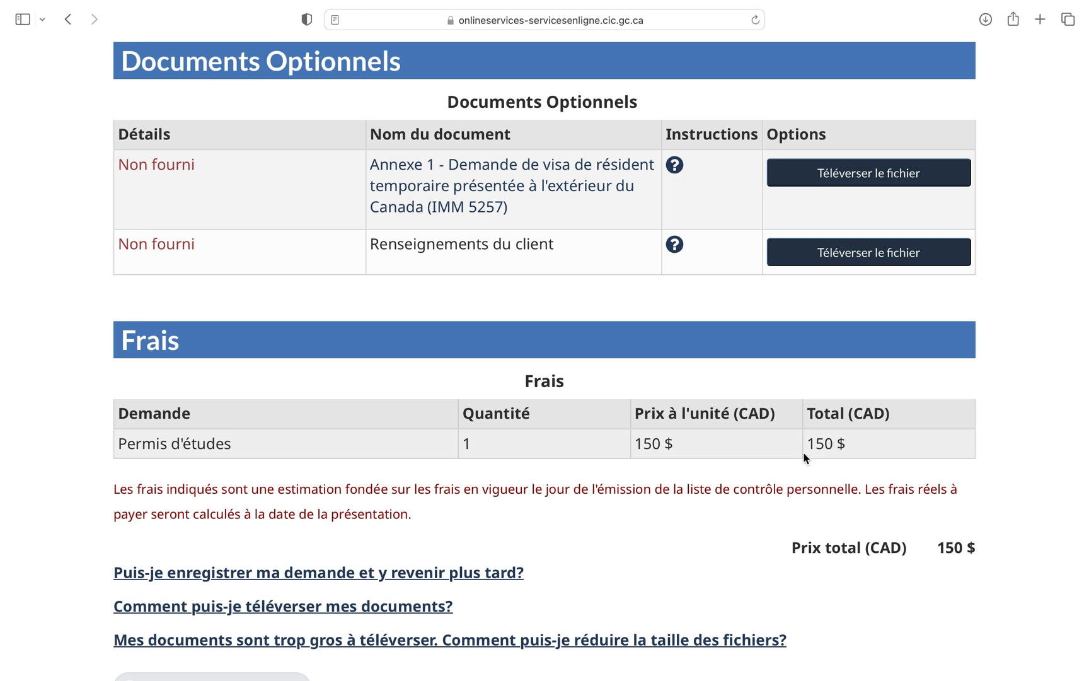
pyautogui.scroll(15, 805, 458)
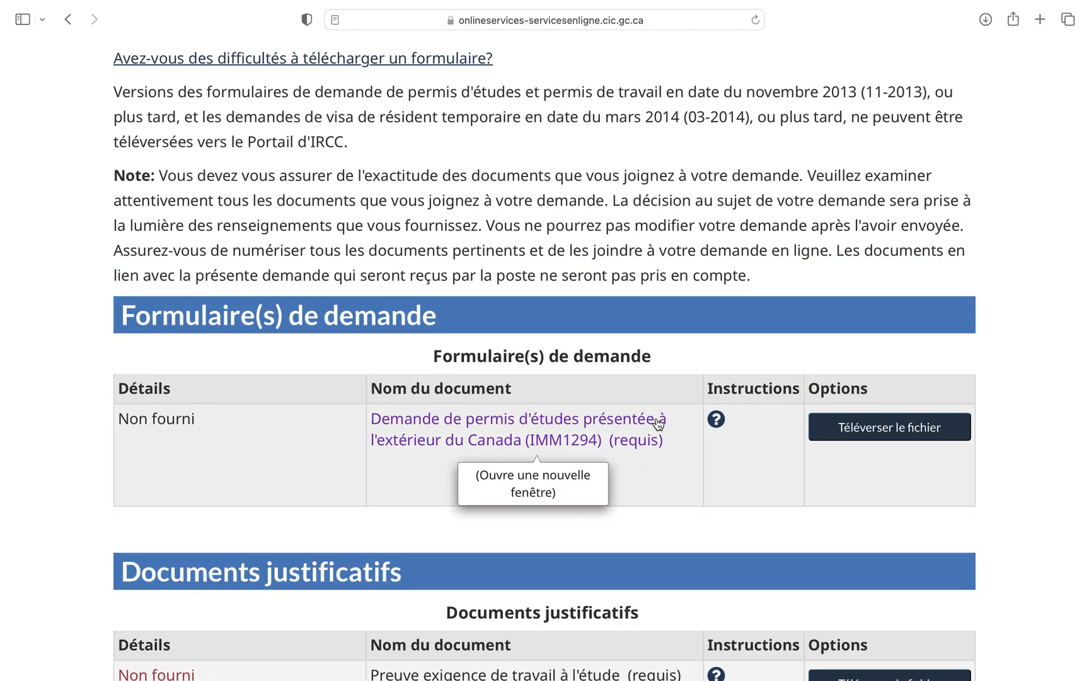
# Step: Try to view the IMM1294 study permit form in the browser and return to the checklist
pyautogui.click(562, 431)
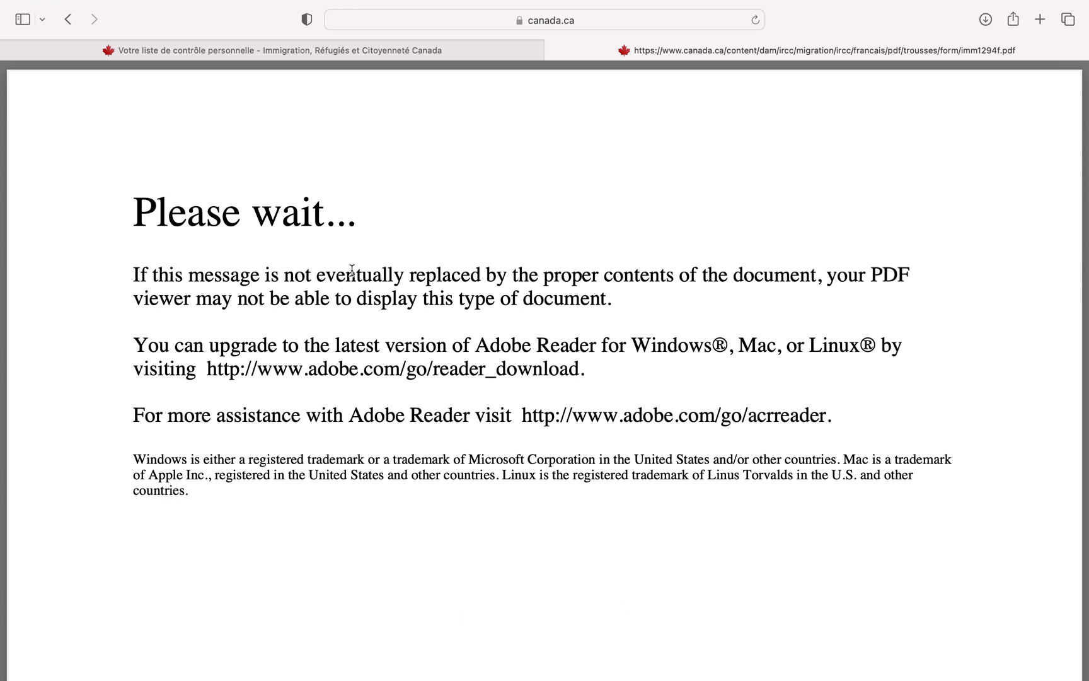
pyautogui.click(434, 47)
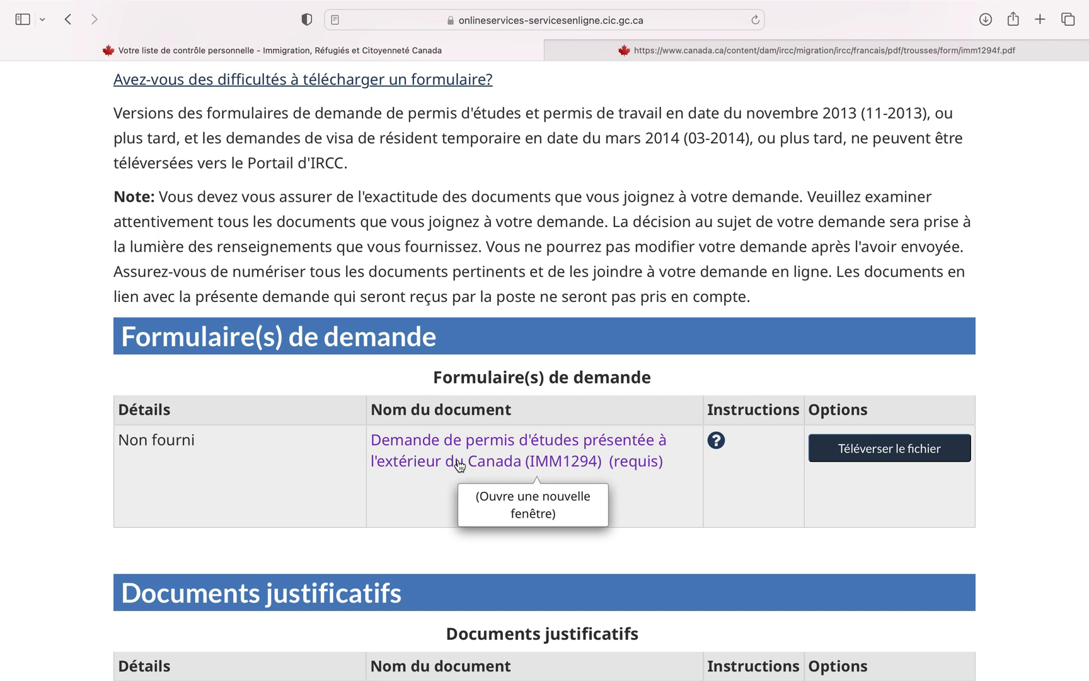
pyautogui.click(639, 53)
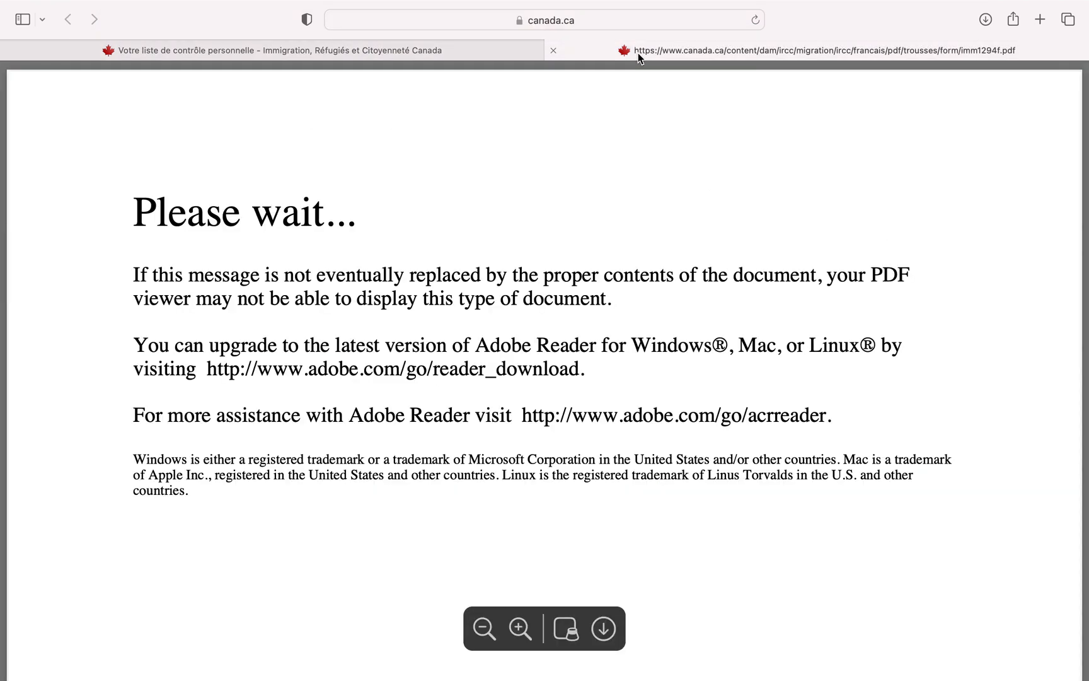
pyautogui.click(456, 53)
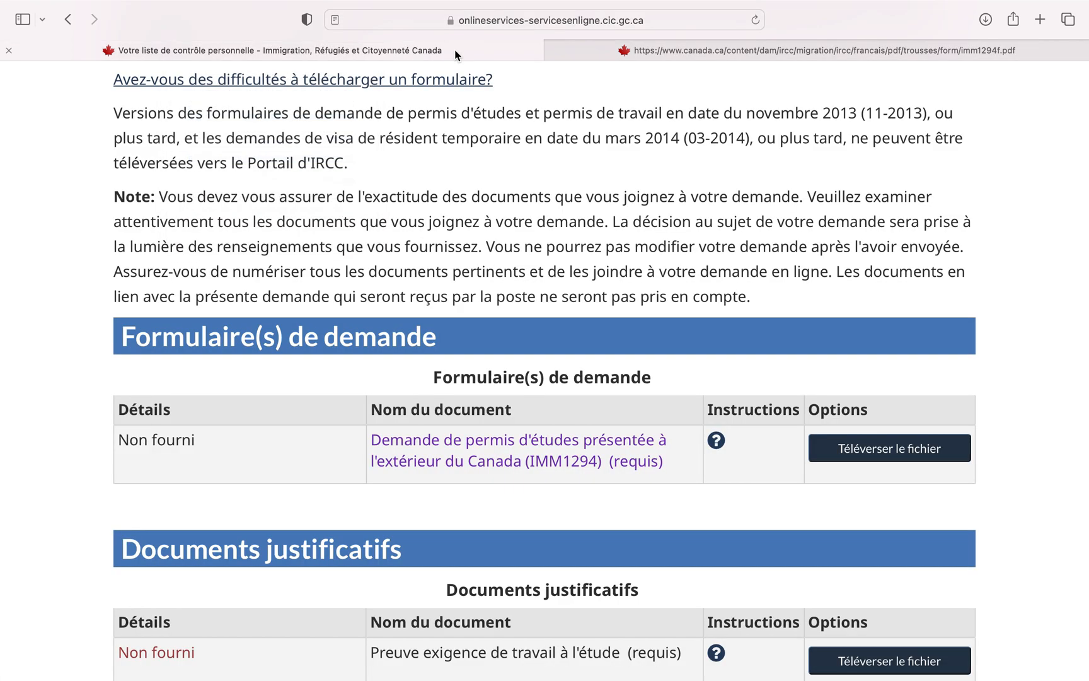
# Step: Download the IMM1294 form linked in the checklist and open imm1294f-15.pdf full screen in Acrobat Reader
pyautogui.rightClick(498, 446)
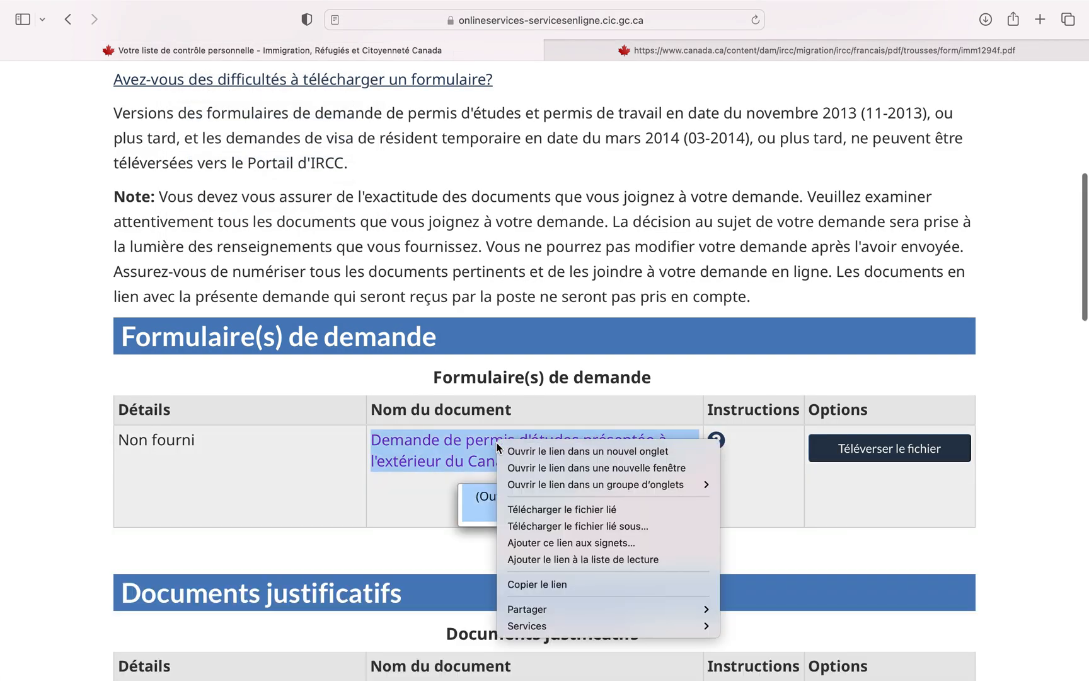
pyautogui.click(590, 511)
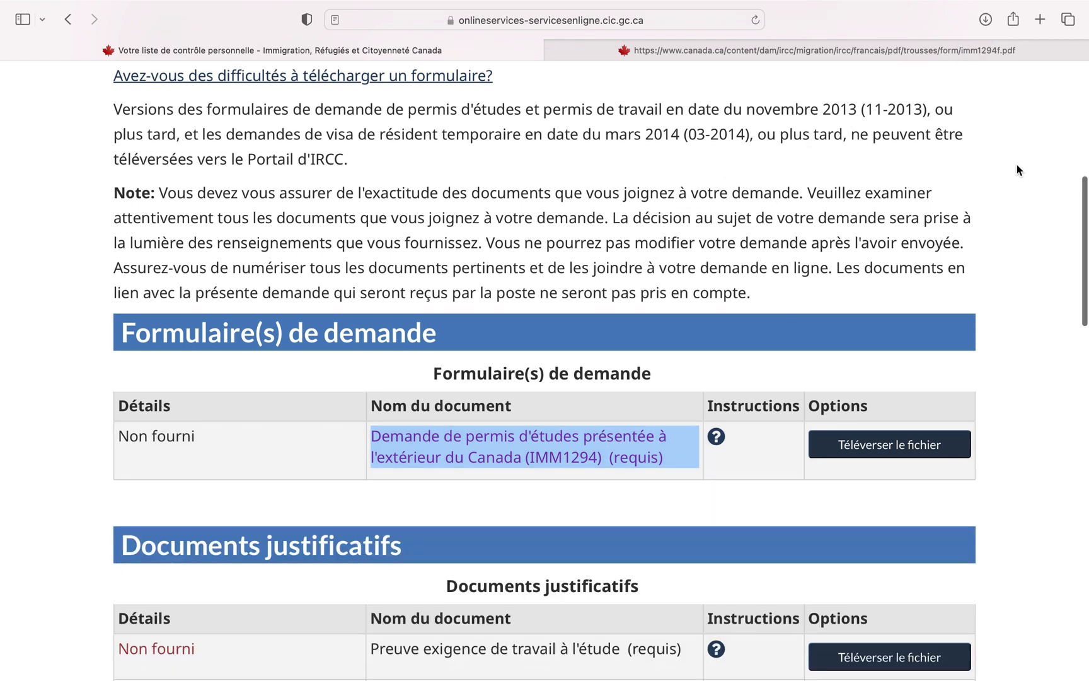
pyautogui.click(985, 20)
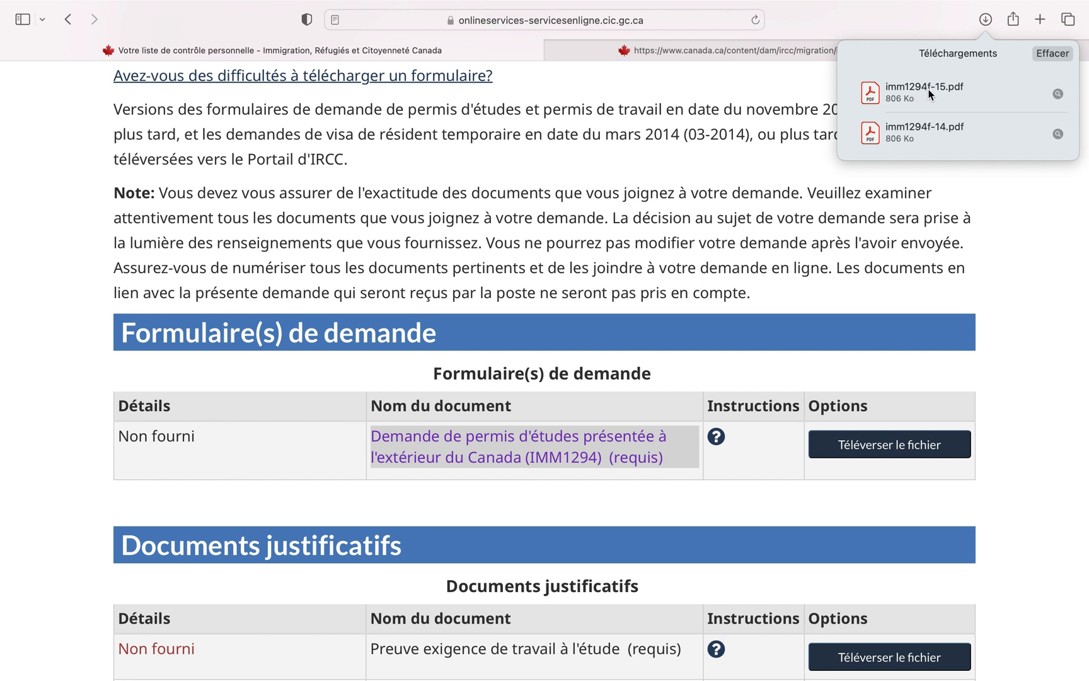
pyautogui.moveTo(939, 94); pyautogui.dragTo(481, 365)
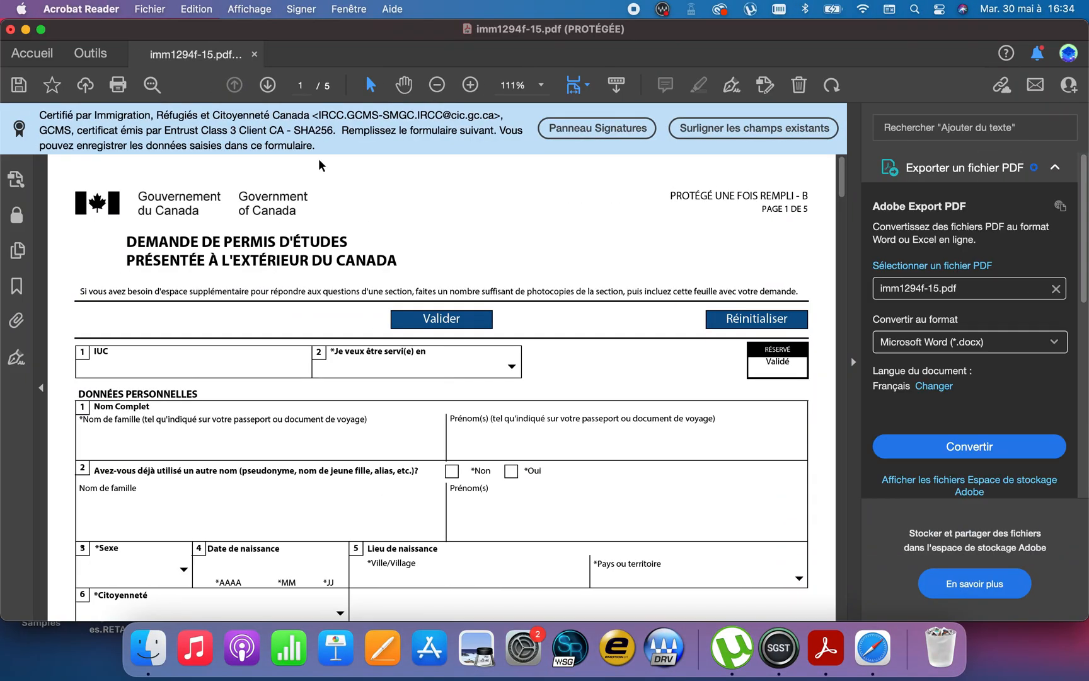
pyautogui.click(41, 29)
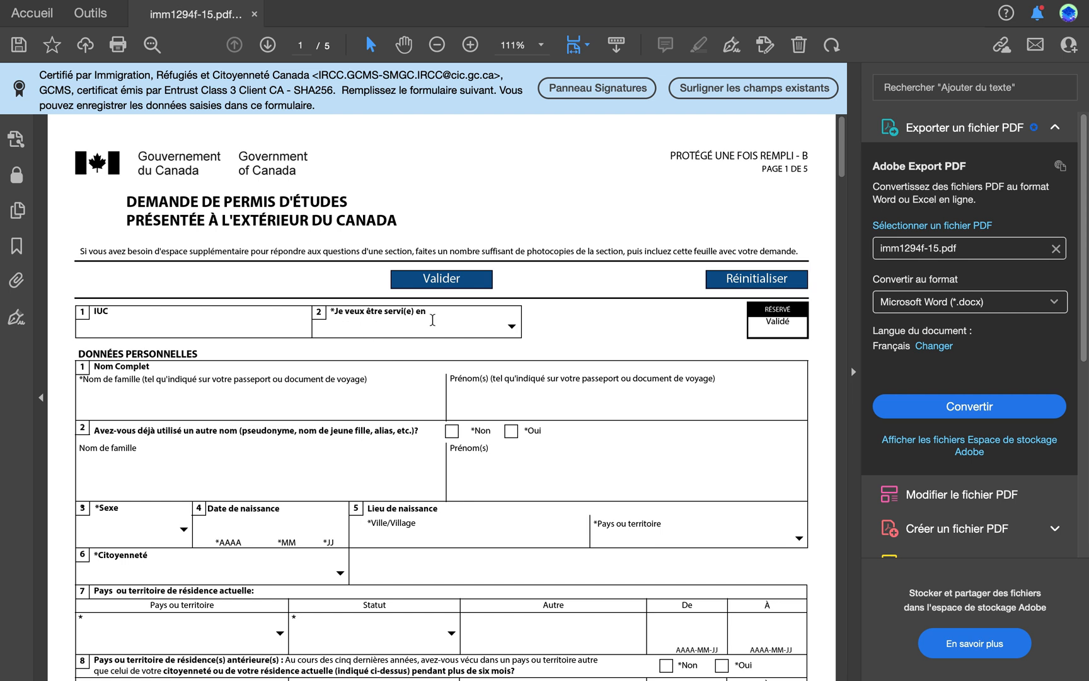
# Step: Set the service language to Français and enter the applicant's family name and given name
pyautogui.click(511, 326)
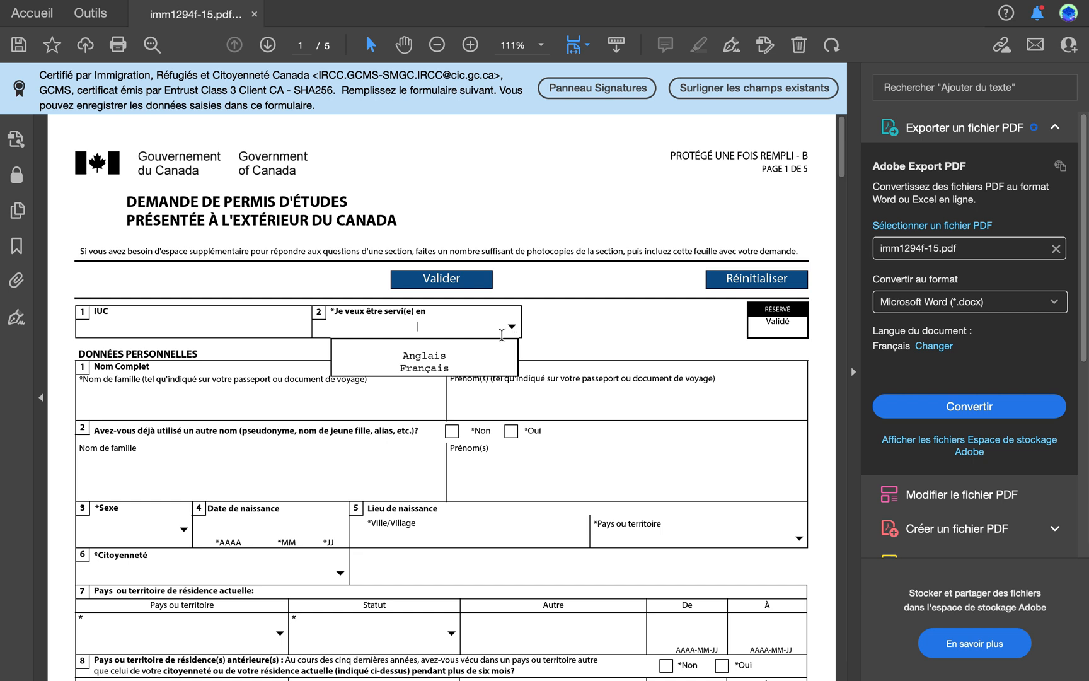
pyautogui.click(450, 373)
pyautogui.click(267, 391)
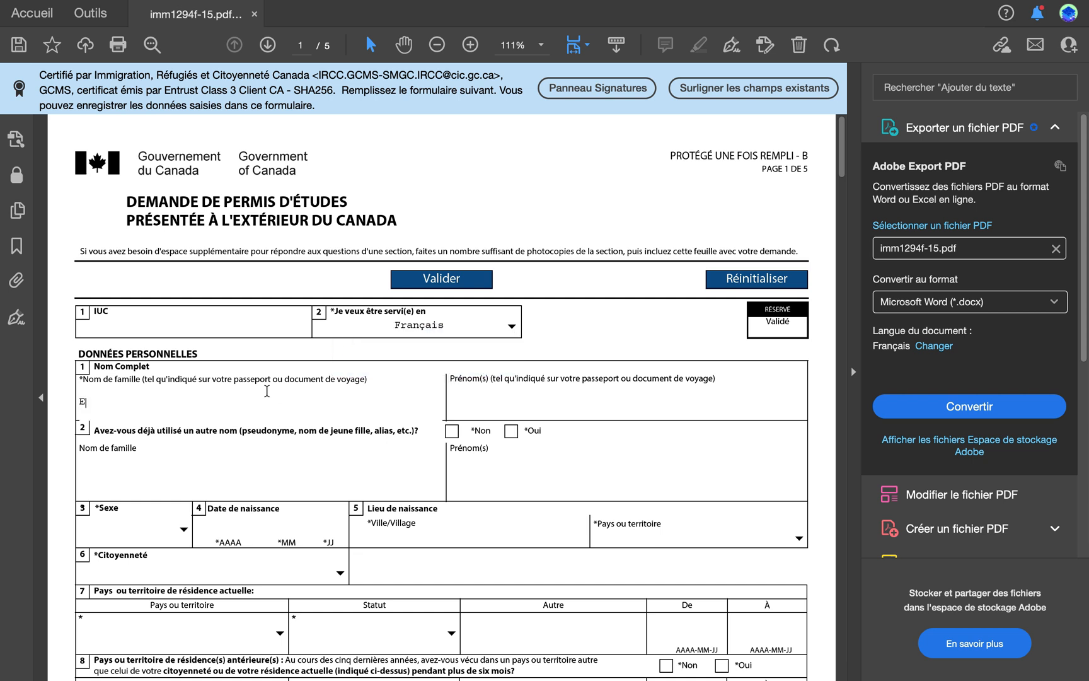
pyautogui.click(487, 406)
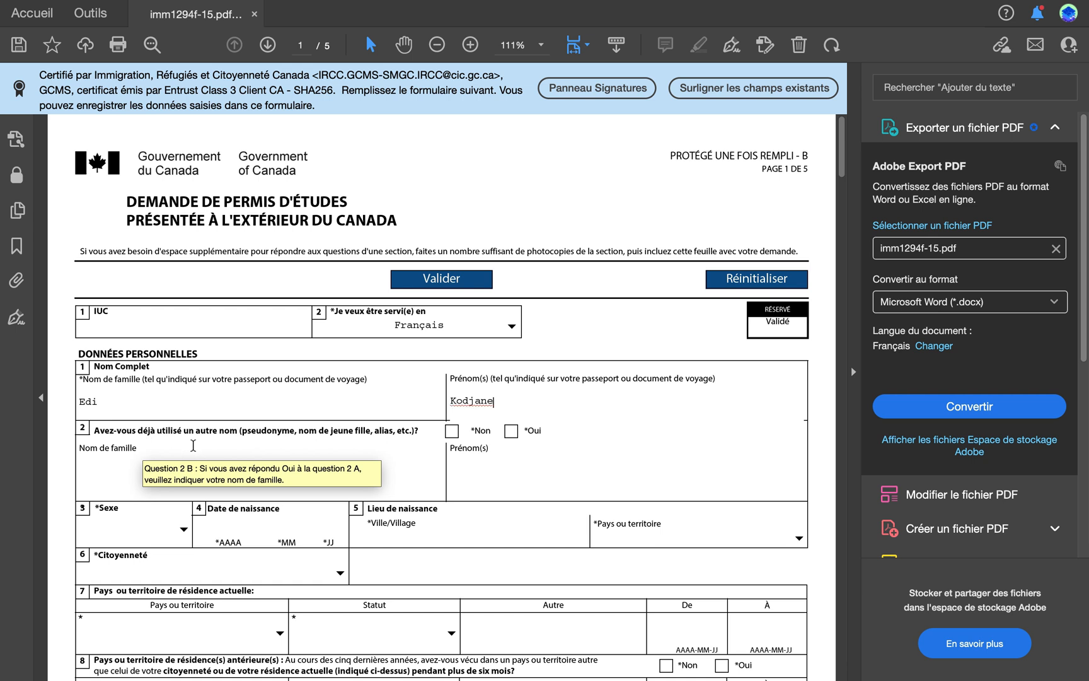
# Step: Answer Non to having used another name and set the sex to M Masculin
pyautogui.click(451, 430)
pyautogui.scroll(-3, 334, 460)
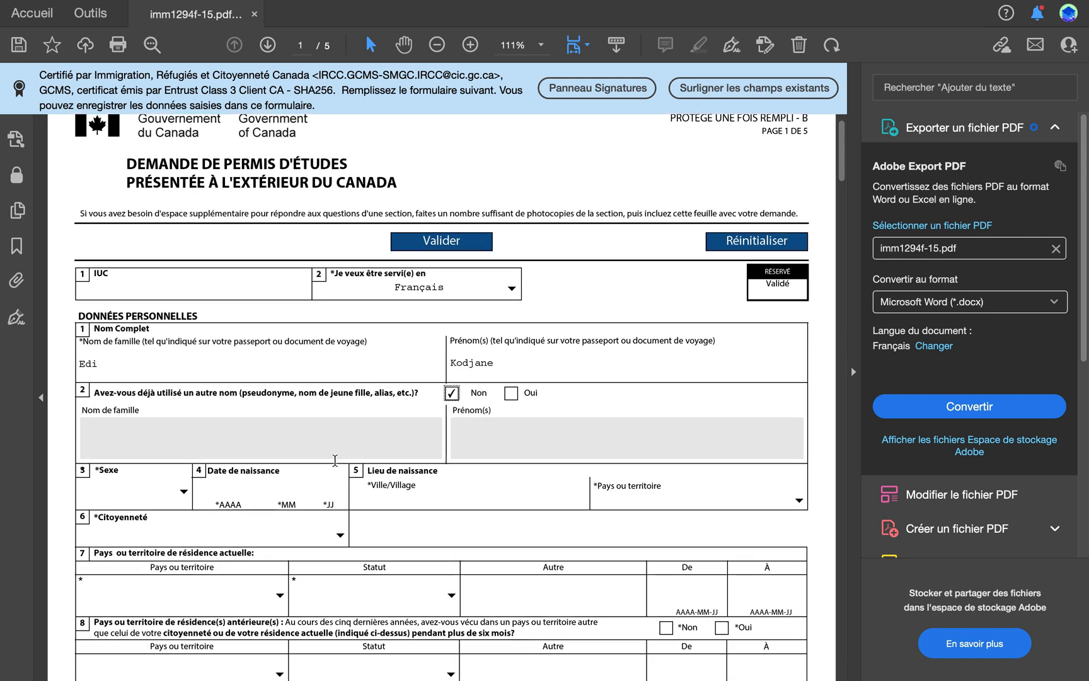
pyautogui.click(129, 409)
pyautogui.click(131, 457)
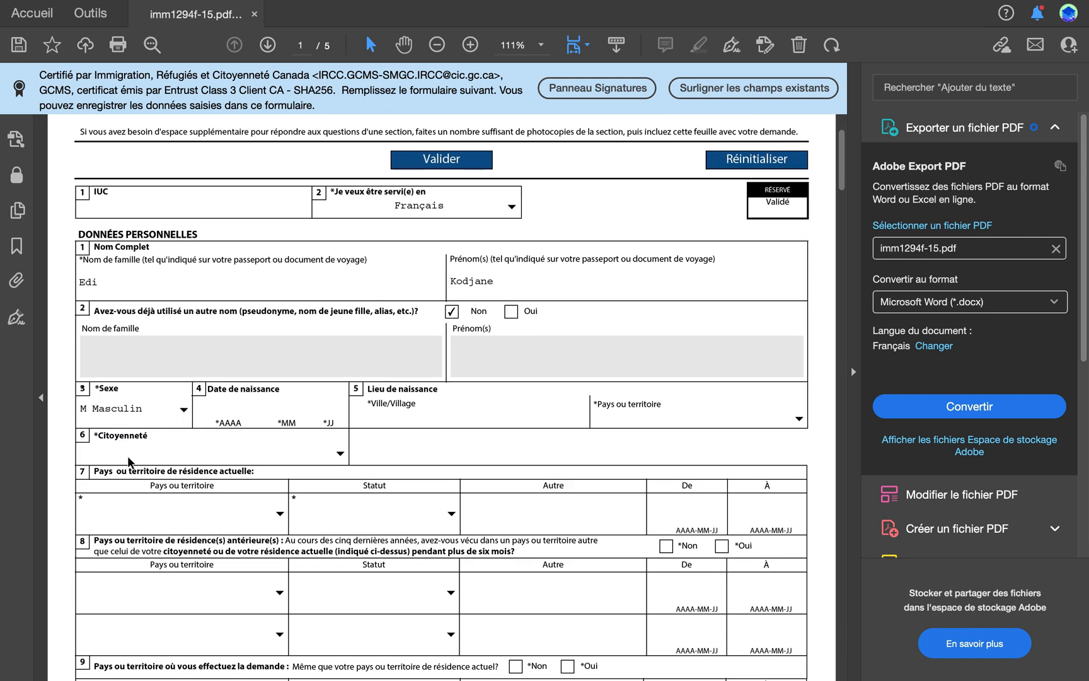
# Step: Enter the applicant's date of birth and set the city of birth to Abidjan
pyautogui.click(226, 410)
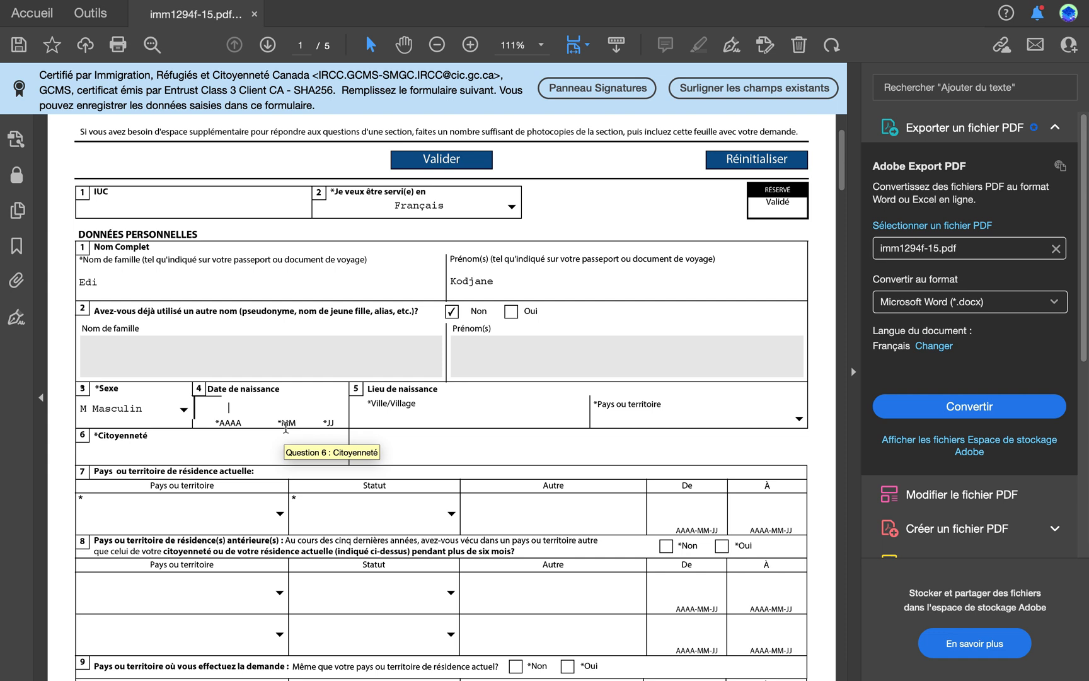
pyautogui.click(418, 421)
pyautogui.write('Abidjan')
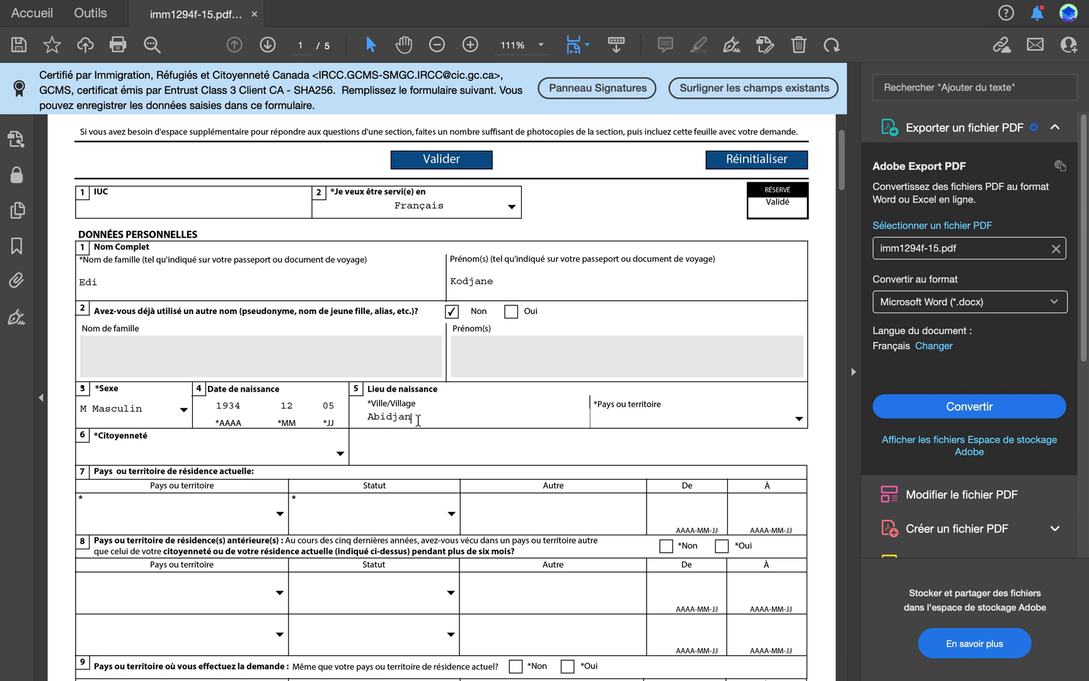
# Step: Set the applicant's country of birth to Côte d'Ivoire
pyautogui.click(798, 419)
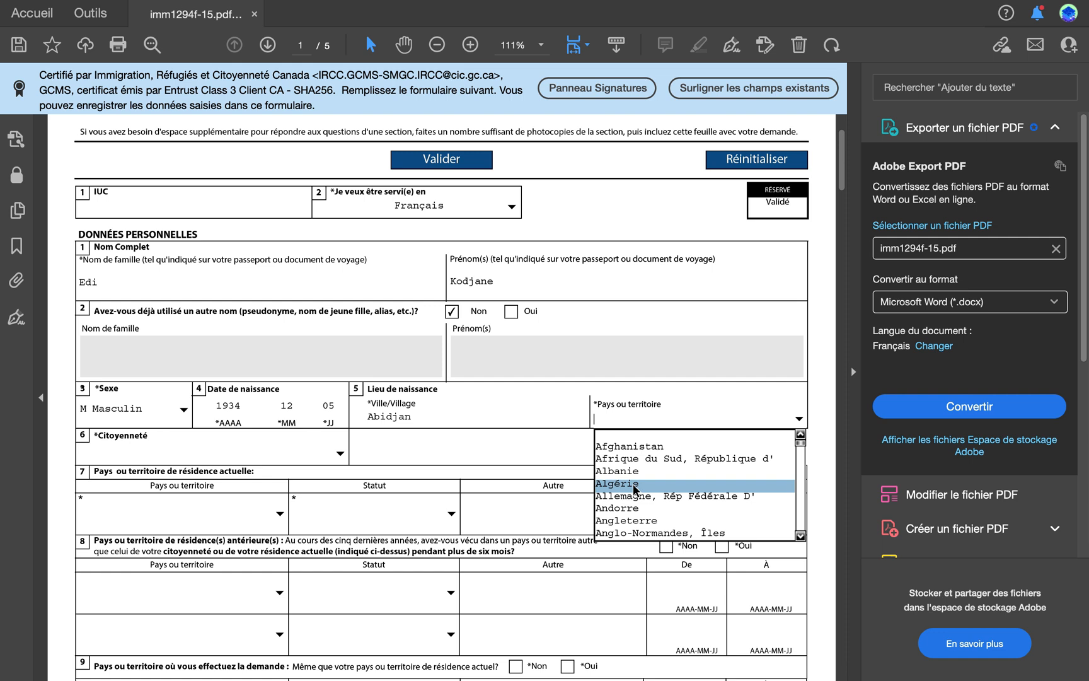
pyautogui.press('c')
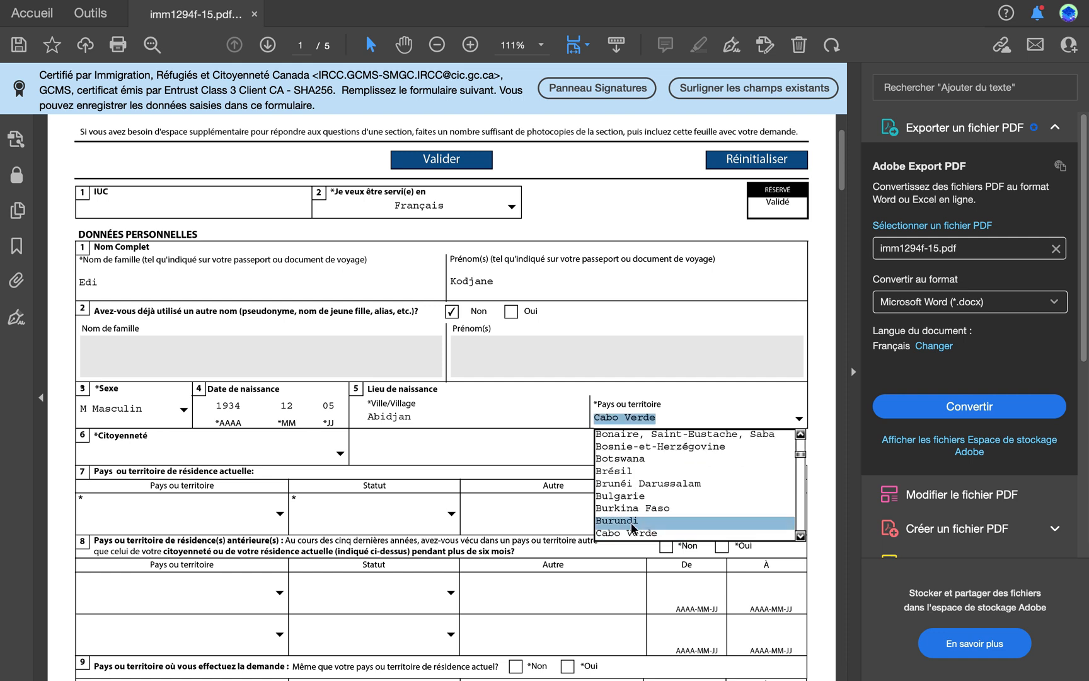
pyautogui.scroll(-1, 634, 530)
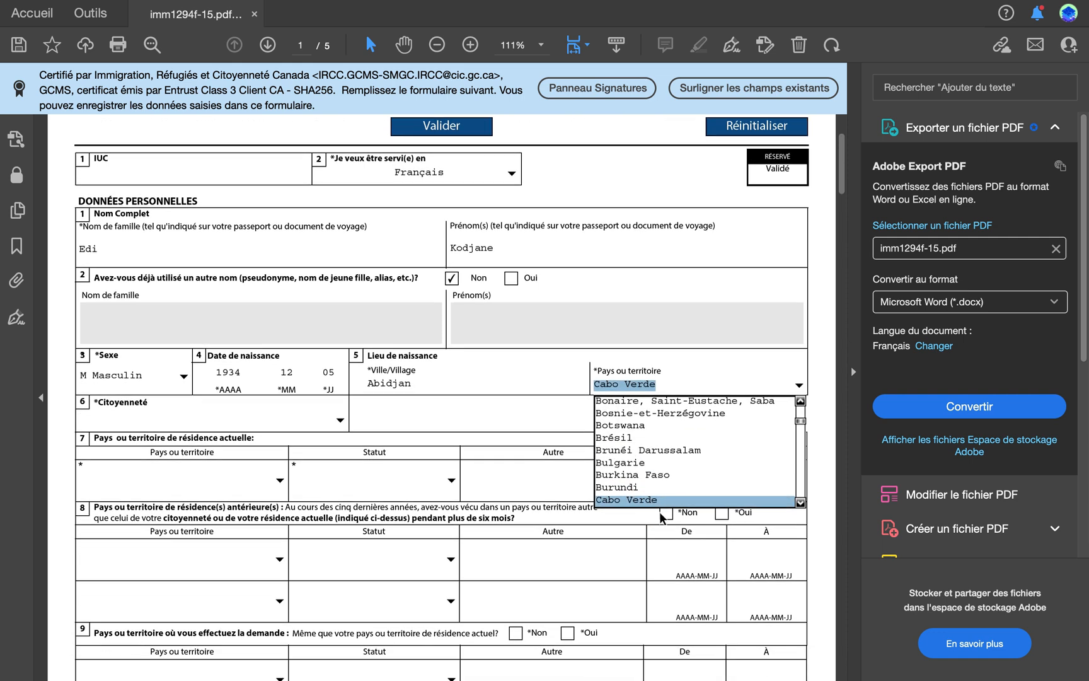
pyautogui.click(800, 502)
pyautogui.click(800, 501)
pyautogui.click(800, 502)
pyautogui.click(800, 502)
pyautogui.click(800, 502)
pyautogui.click(800, 502)
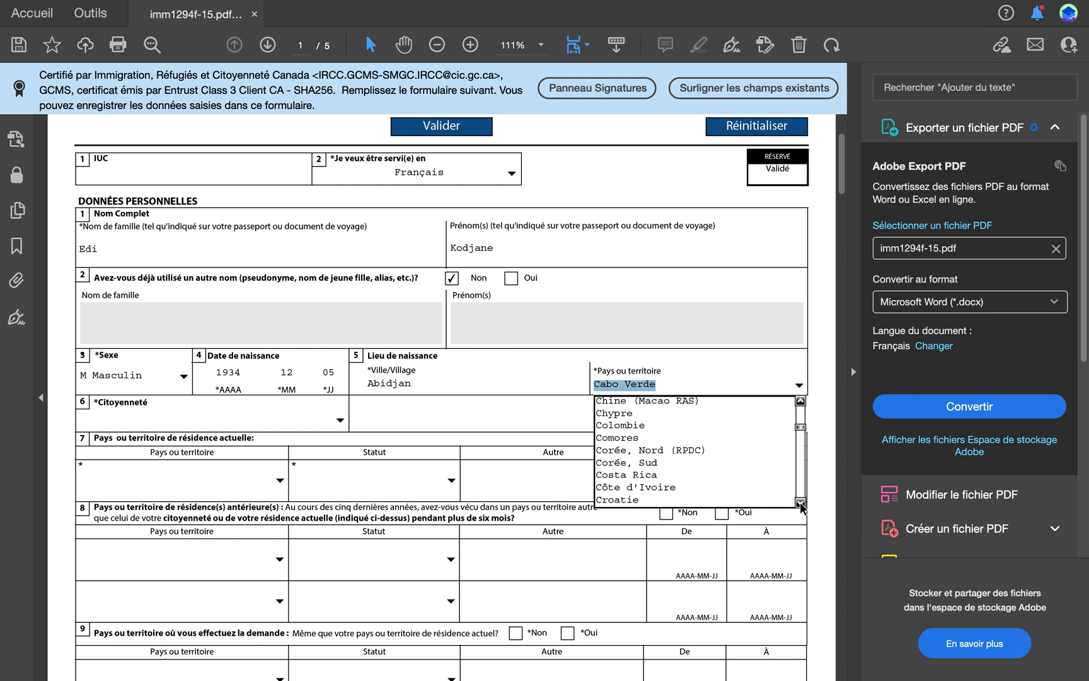
pyautogui.click(657, 484)
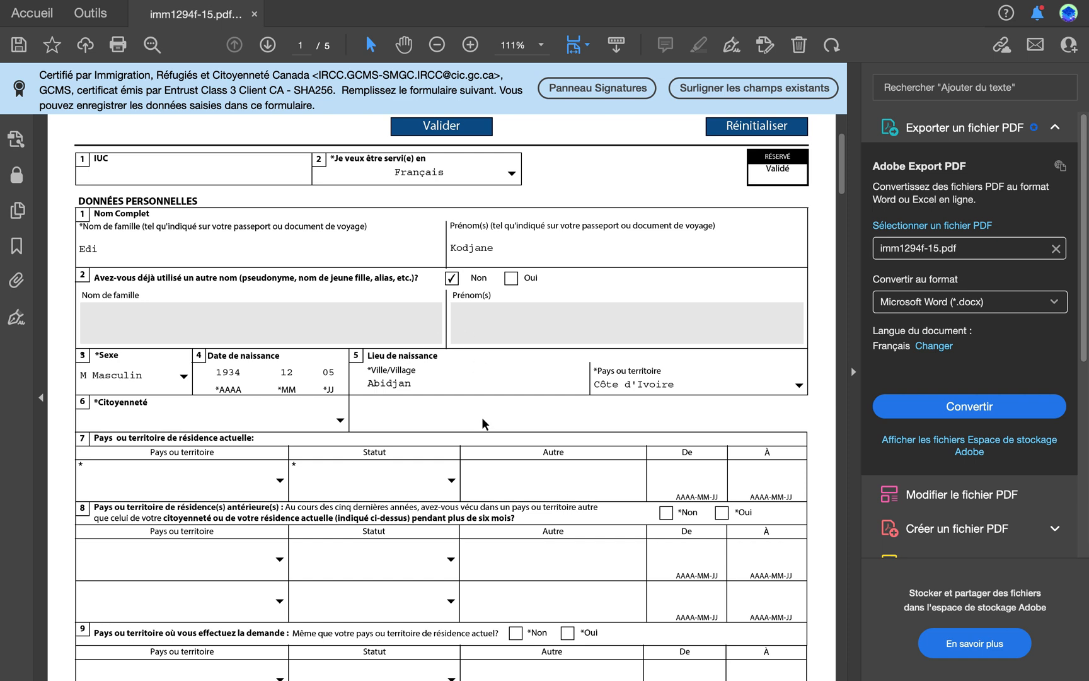
# Step: Set the applicant's citizenship in question 6 to Côte d'Ivoire
pyautogui.scroll(-4, 482, 417)
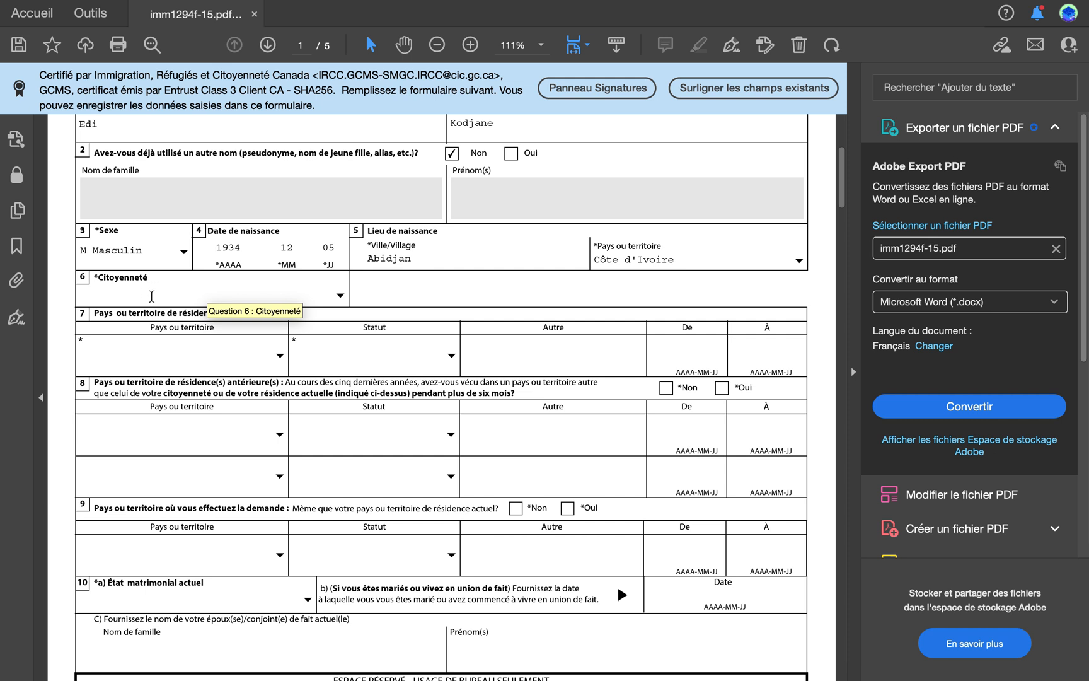
pyautogui.click(339, 295)
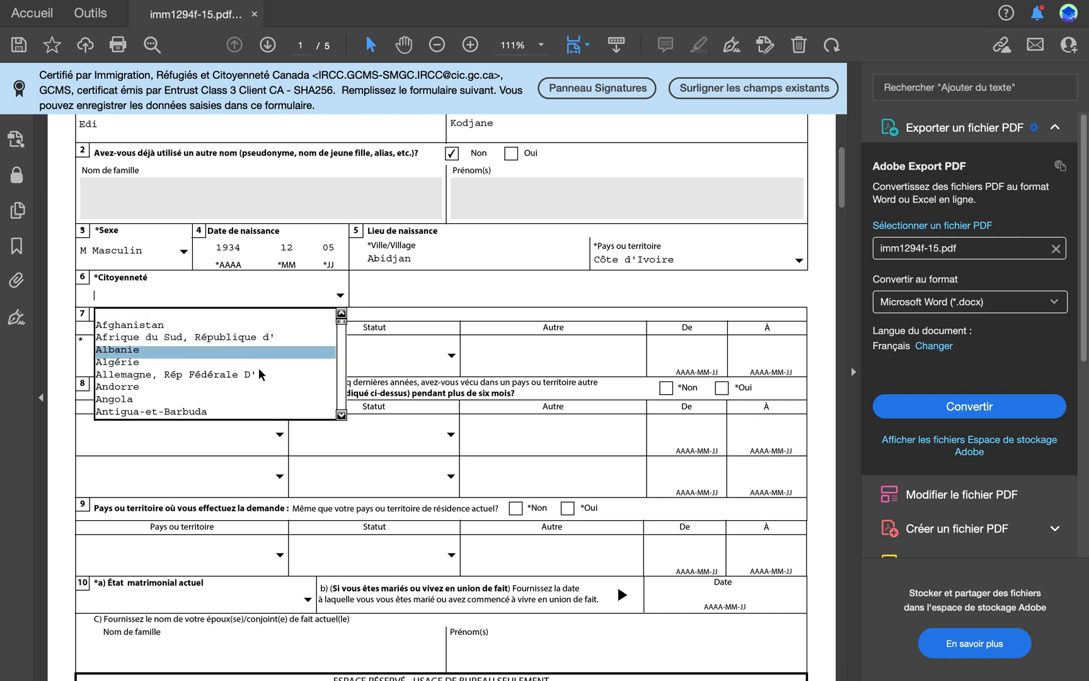
pyautogui.press('c')
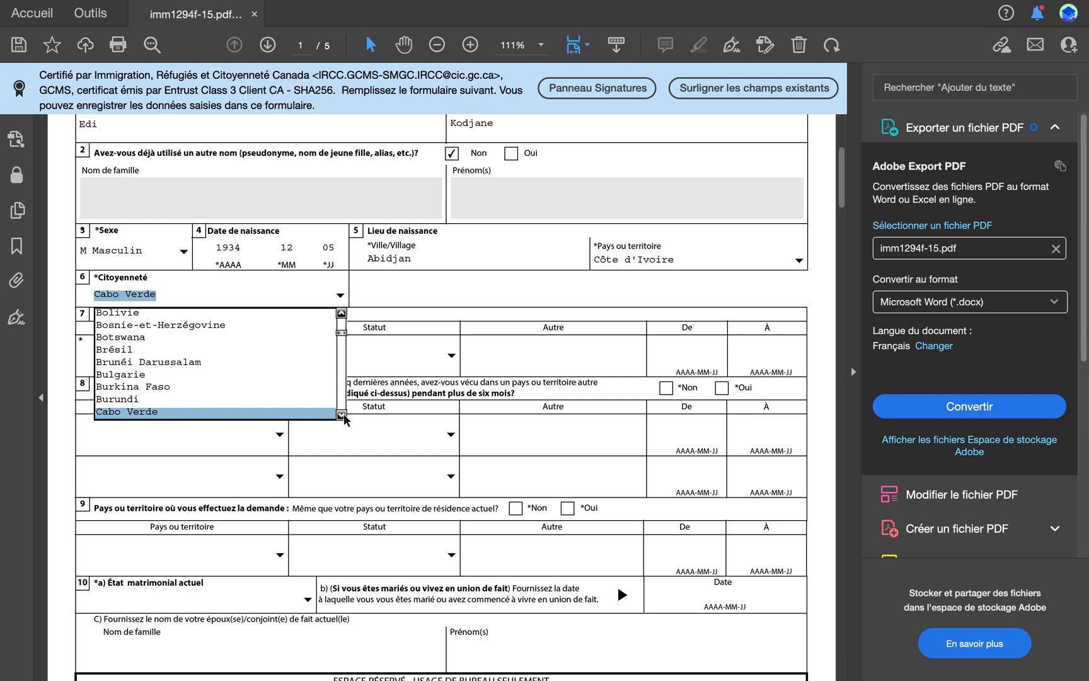
pyautogui.click(343, 414)
pyautogui.click(343, 415)
pyautogui.click(343, 414)
pyautogui.click(343, 414)
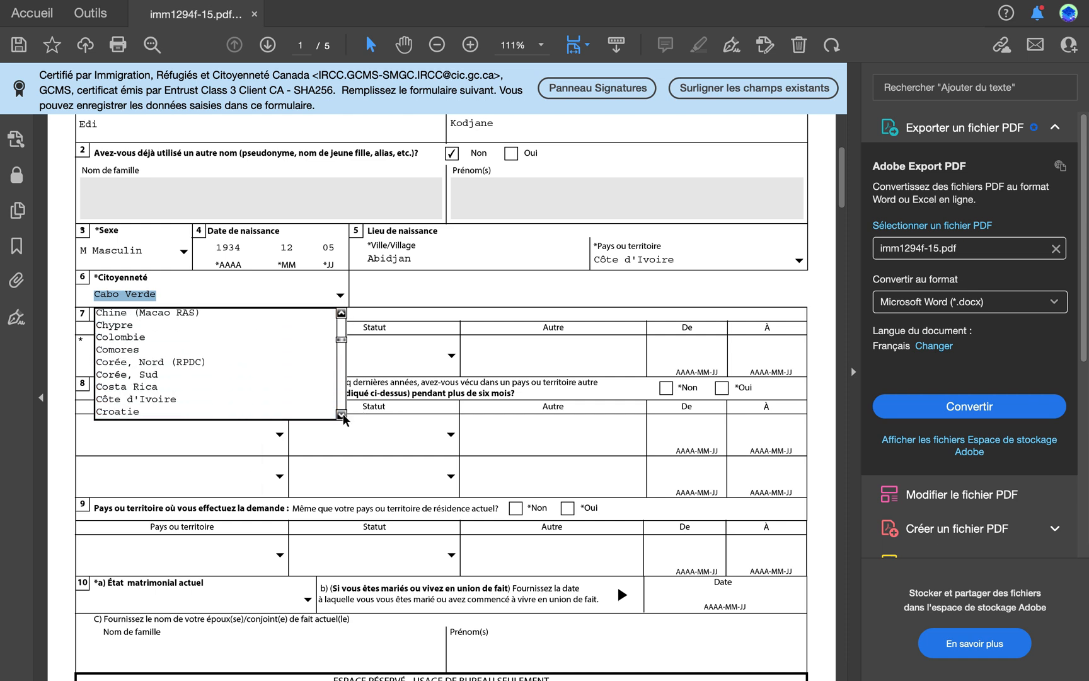
pyautogui.click(176, 400)
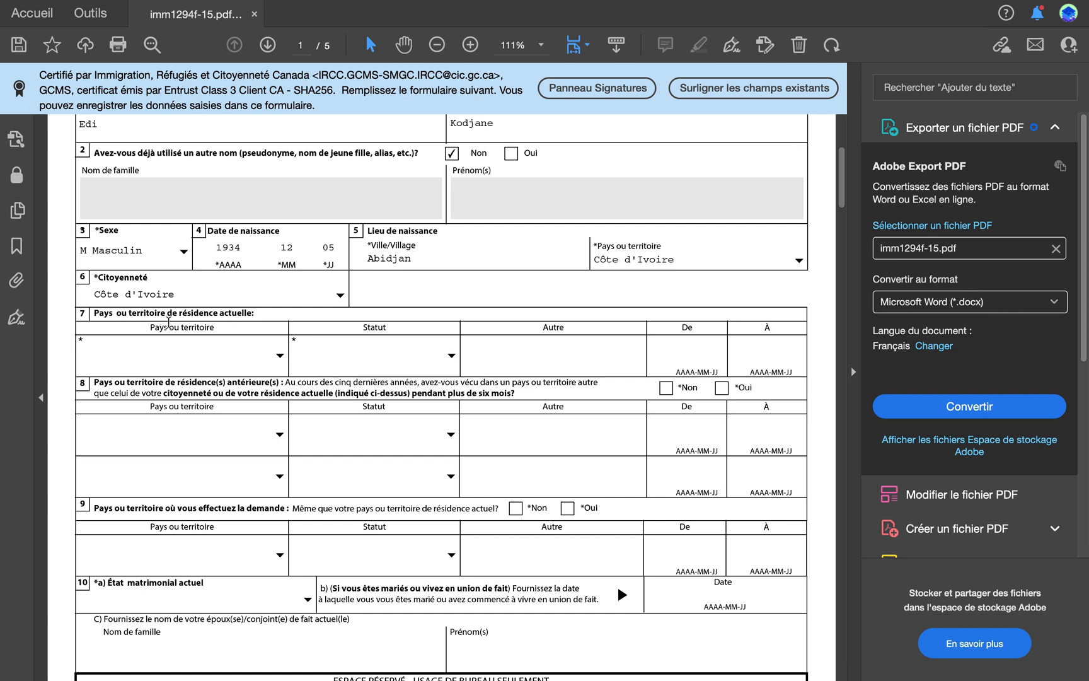
# Step: Set the country of current residence in question 7 to Côte d'Ivoire
pyautogui.click(275, 355)
pyautogui.click(279, 356)
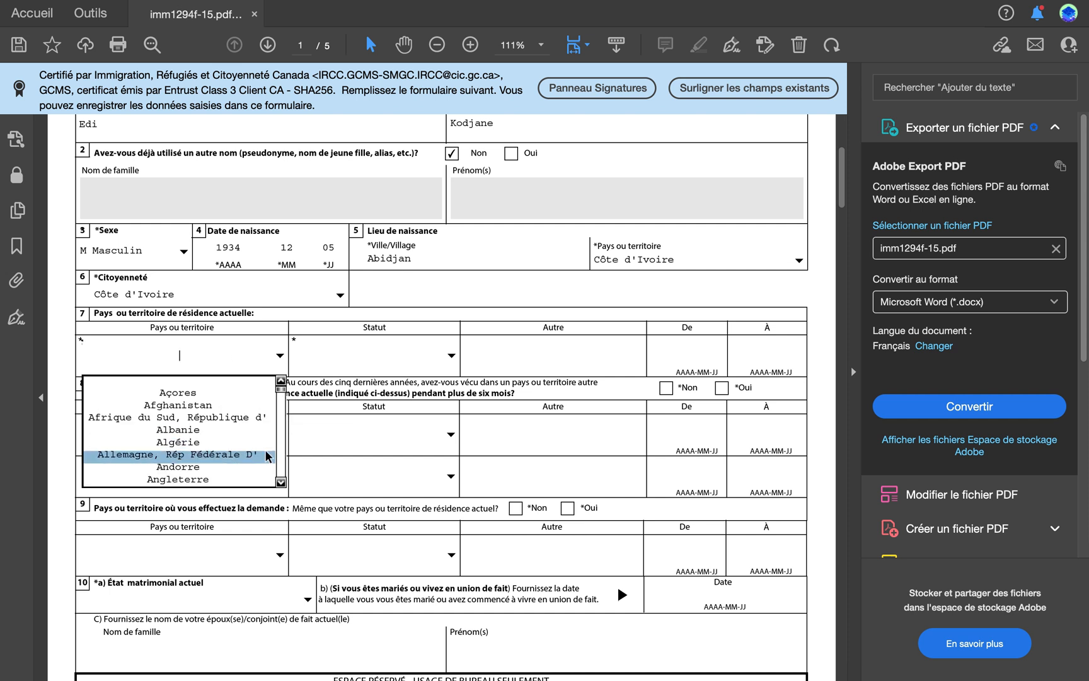
pyautogui.press('c')
pyautogui.click(279, 481)
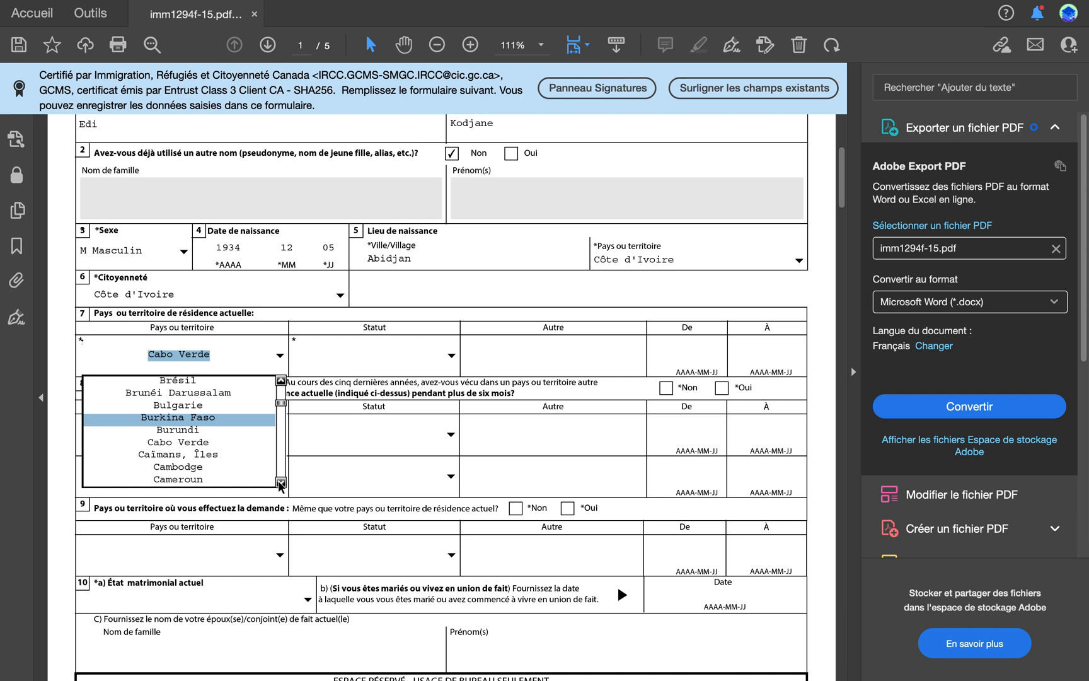
pyautogui.click(279, 482)
pyautogui.click(279, 481)
pyautogui.click(279, 481)
pyautogui.click(279, 481)
pyautogui.click(234, 465)
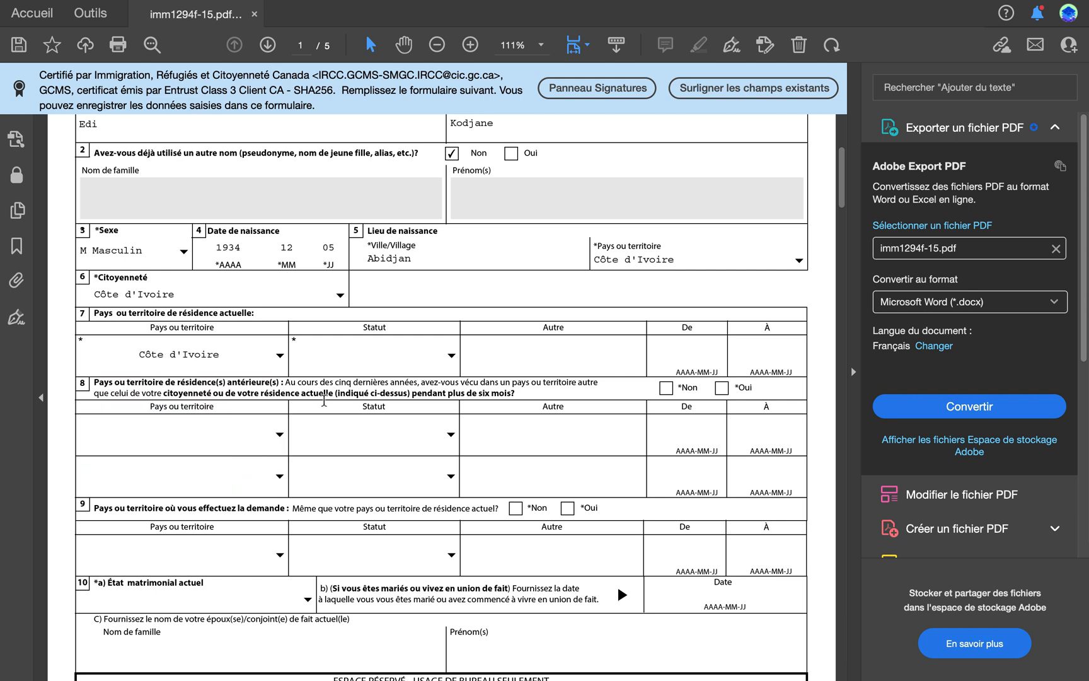
# Step: Set the applicant's status in the current country of residence to Citoyen
pyautogui.click(452, 356)
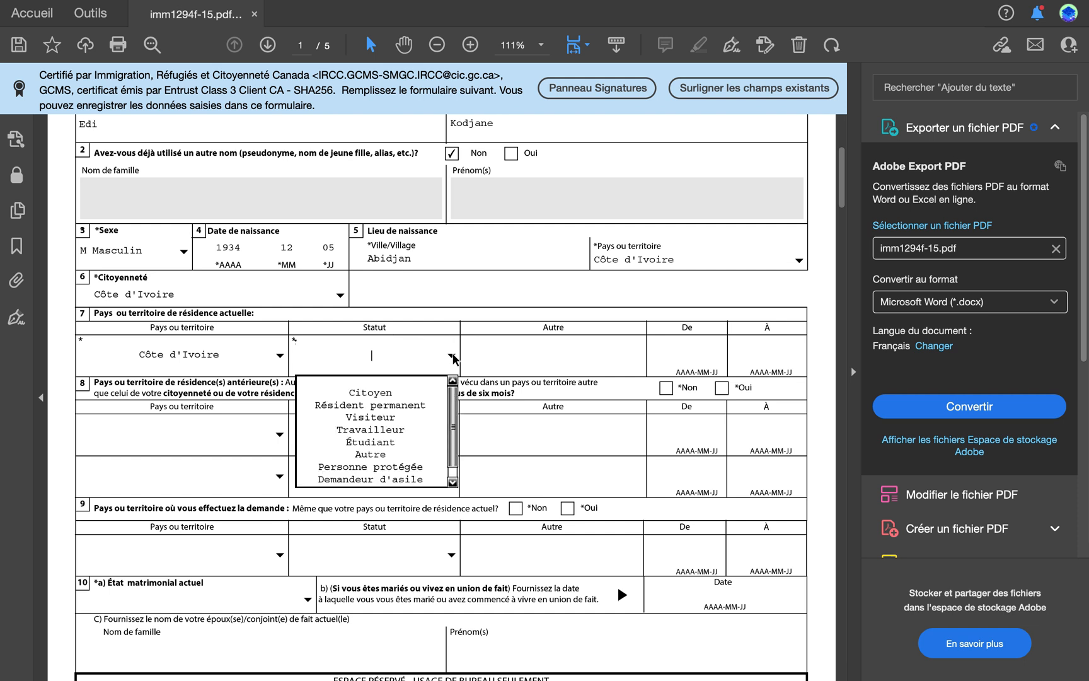
pyautogui.click(389, 394)
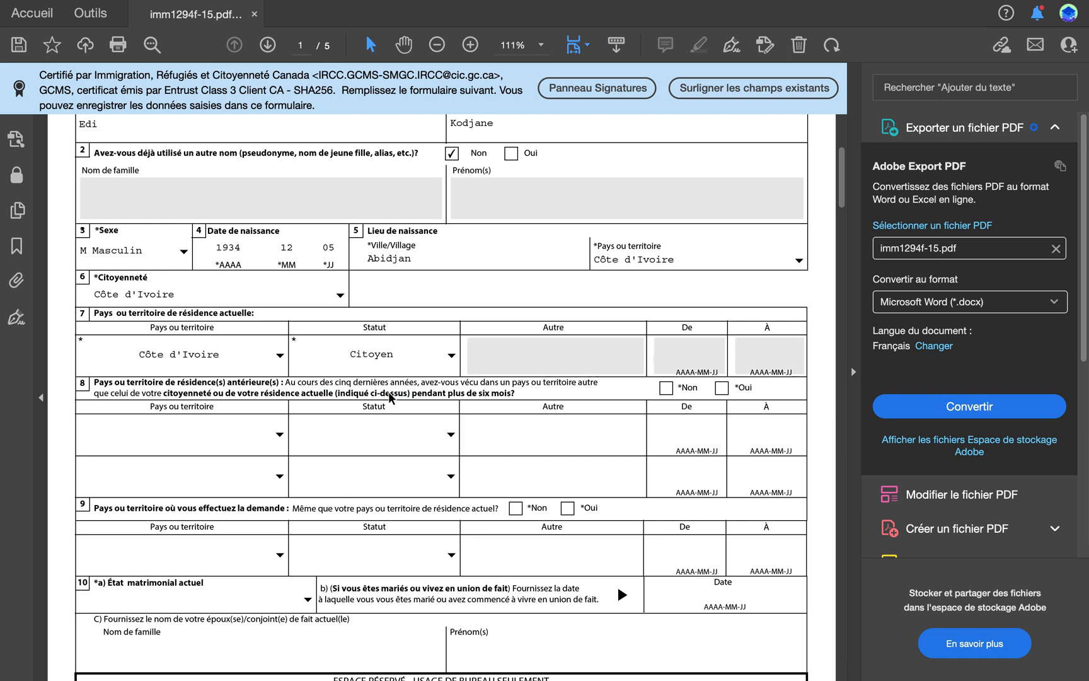
pyautogui.click(452, 358)
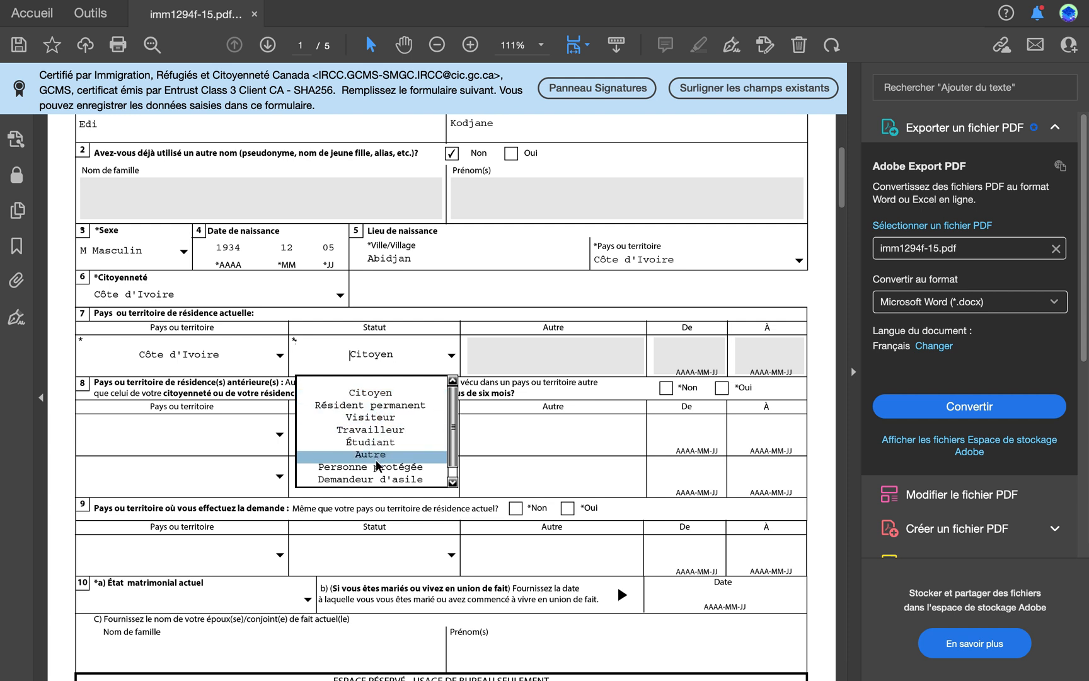
pyautogui.click(376, 394)
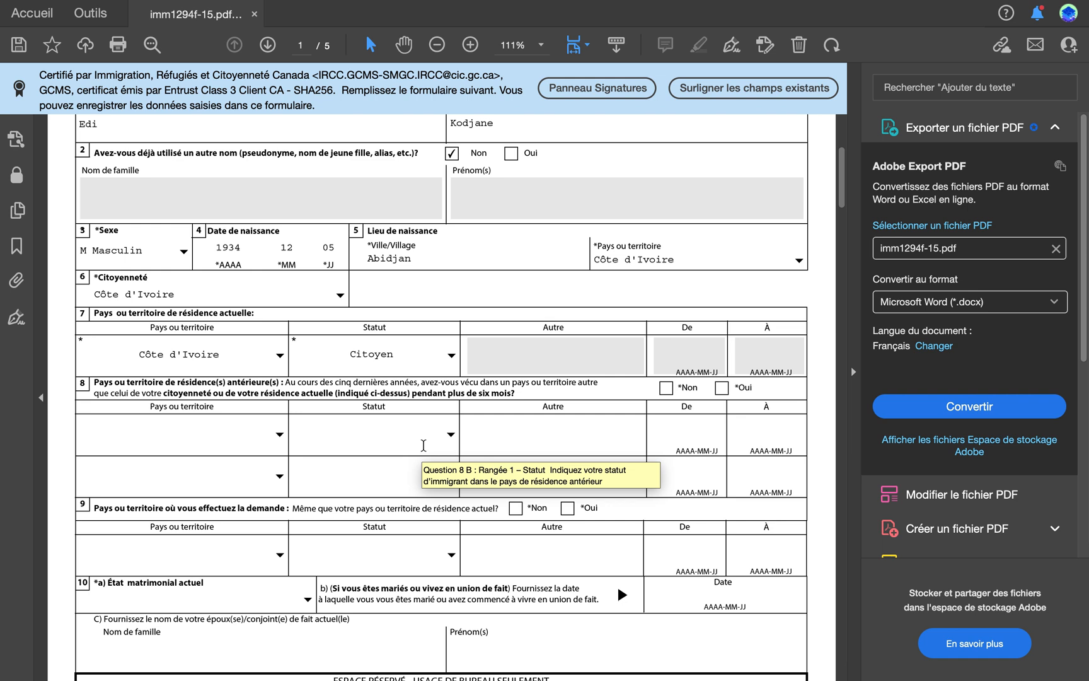
# Step: Answer Non to previous countries of residence and Oui to applying from the current country of residence
pyautogui.click(451, 434)
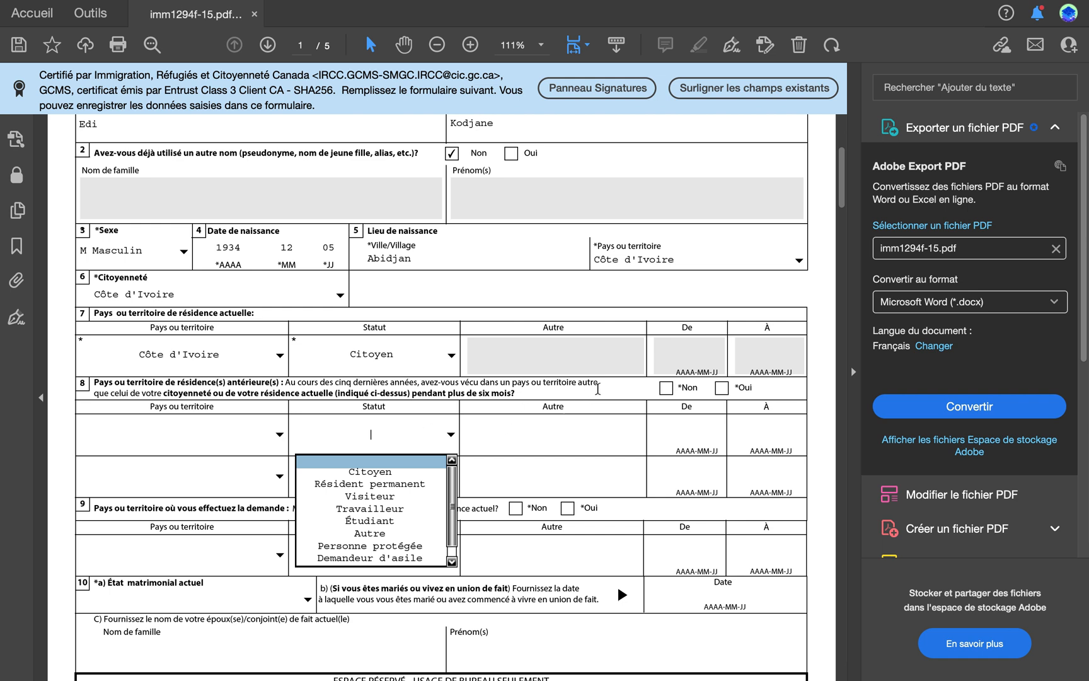
pyautogui.click(666, 388)
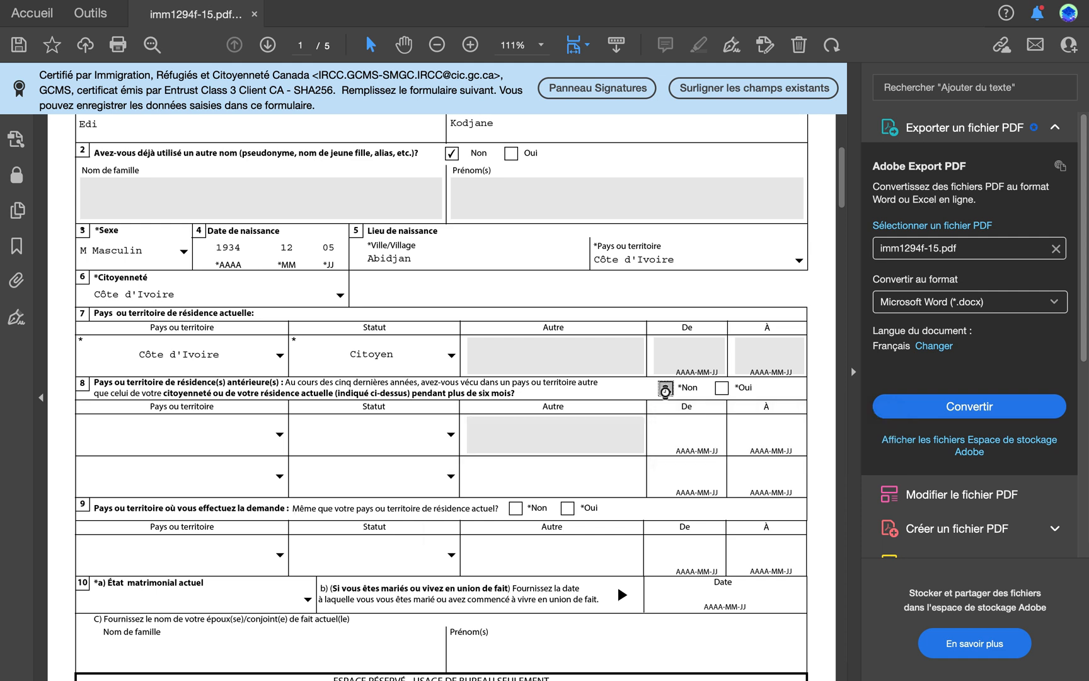
pyautogui.scroll(-3, 341, 503)
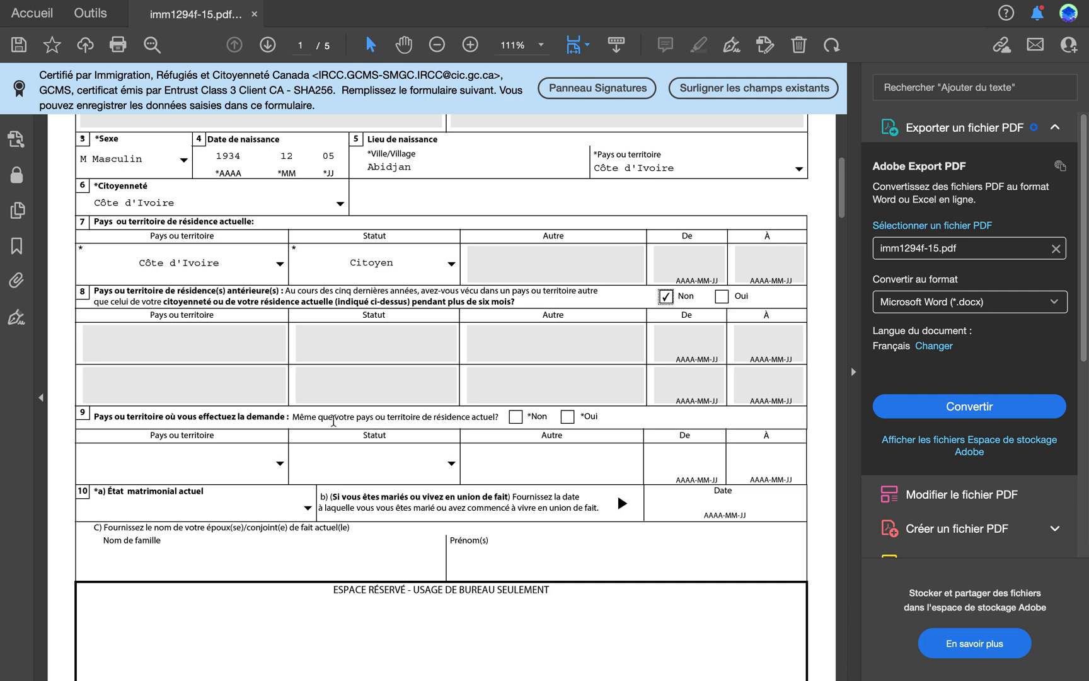
pyautogui.click(567, 416)
# Step: Set the current marital status to Célibataire and answer Non to having been married or in a common-law union
pyautogui.scroll(-3, 567, 416)
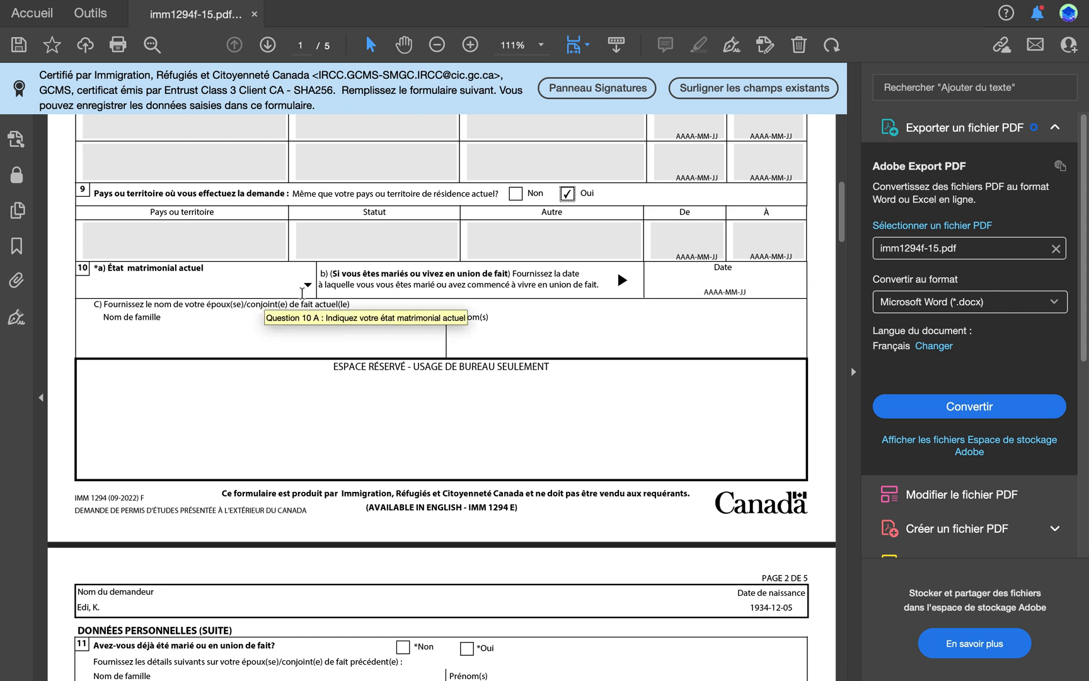
pyautogui.click(308, 286)
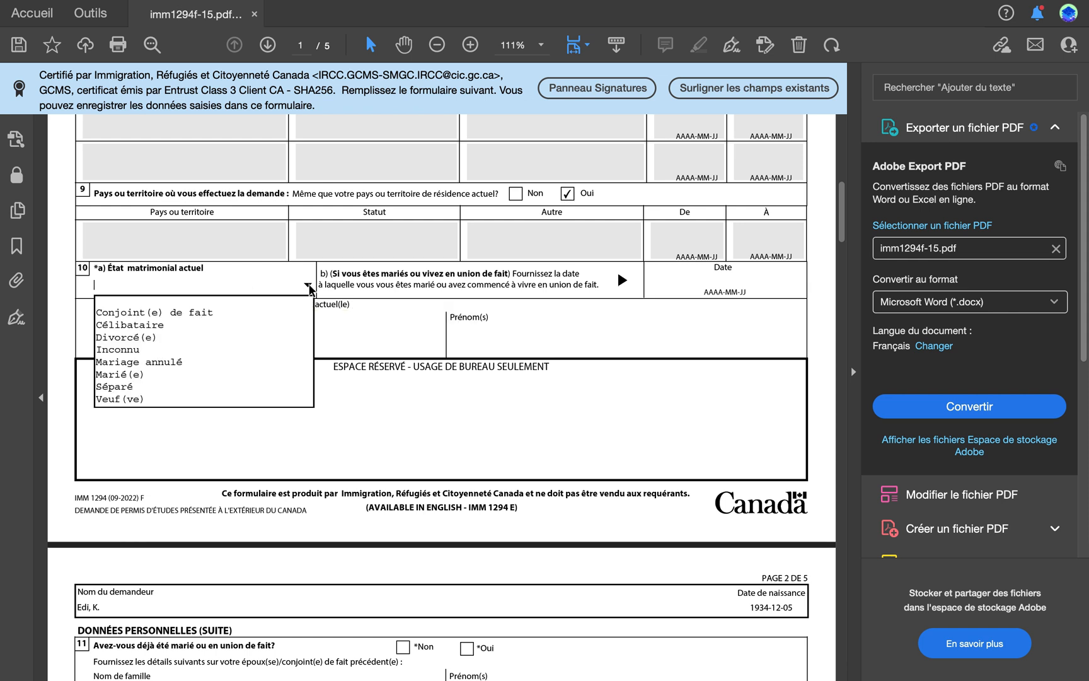
pyautogui.click(136, 327)
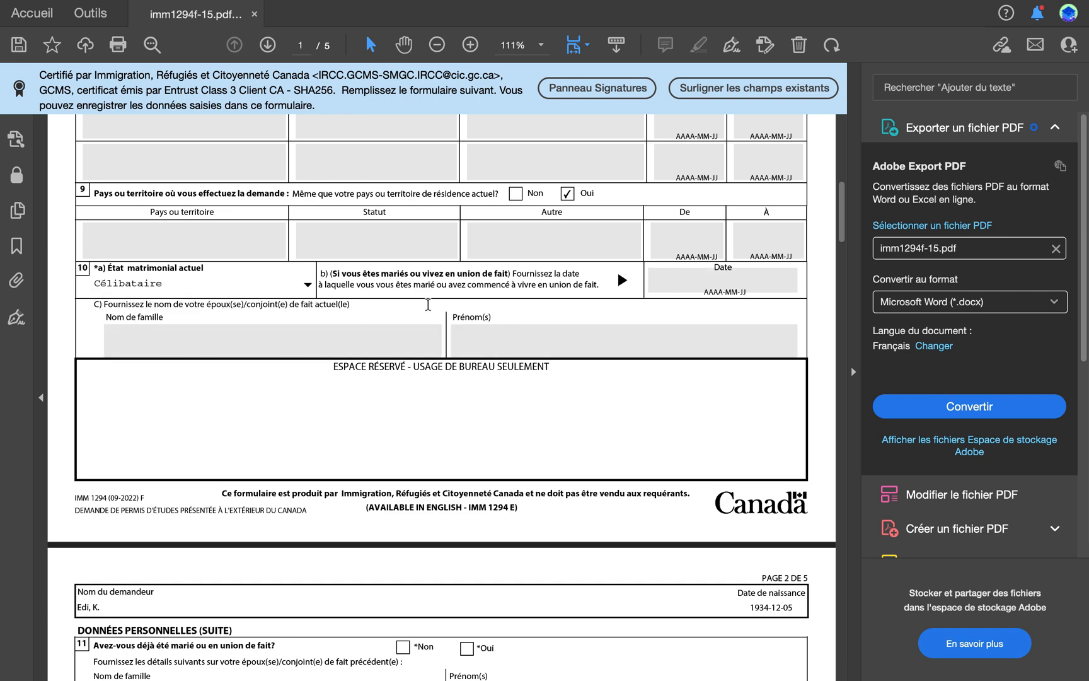
pyautogui.scroll(-5, 415, 324)
pyautogui.scroll(-8, 414, 324)
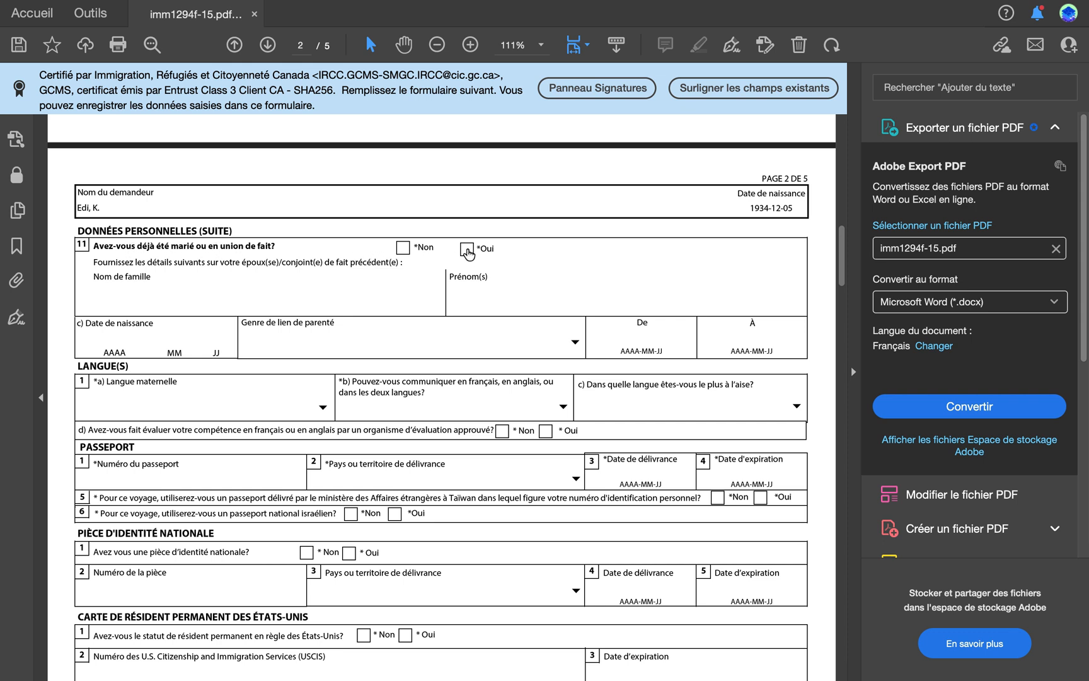
pyautogui.click(402, 251)
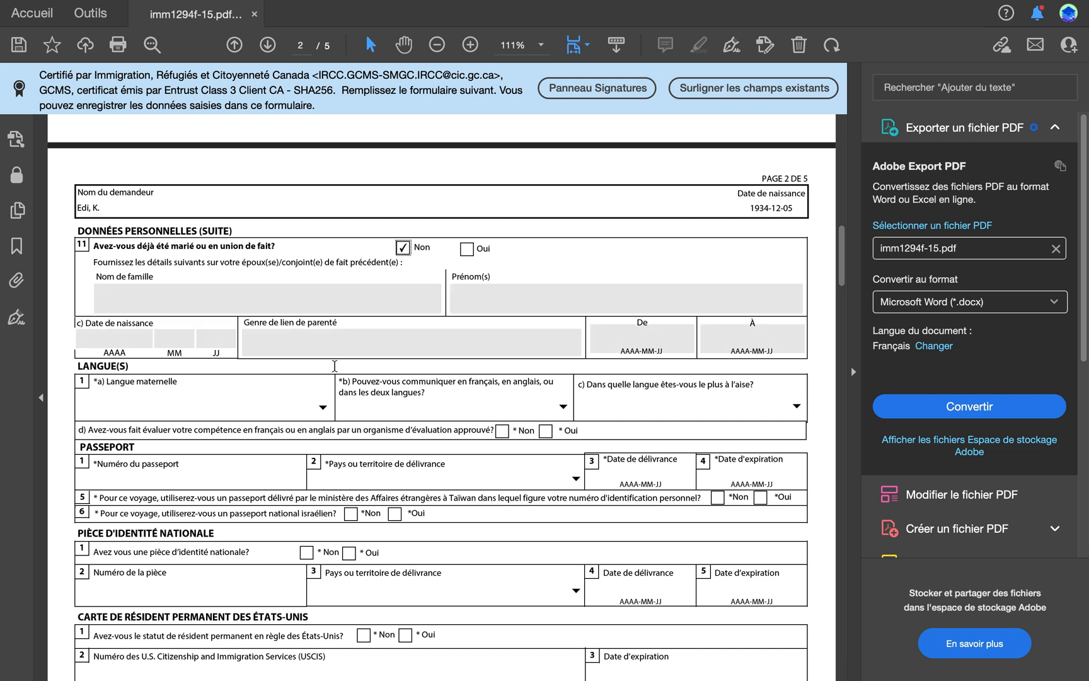
# Step: Set the applicant's mother tongue in the Langue(s) section to Akan
pyautogui.scroll(-3, 334, 366)
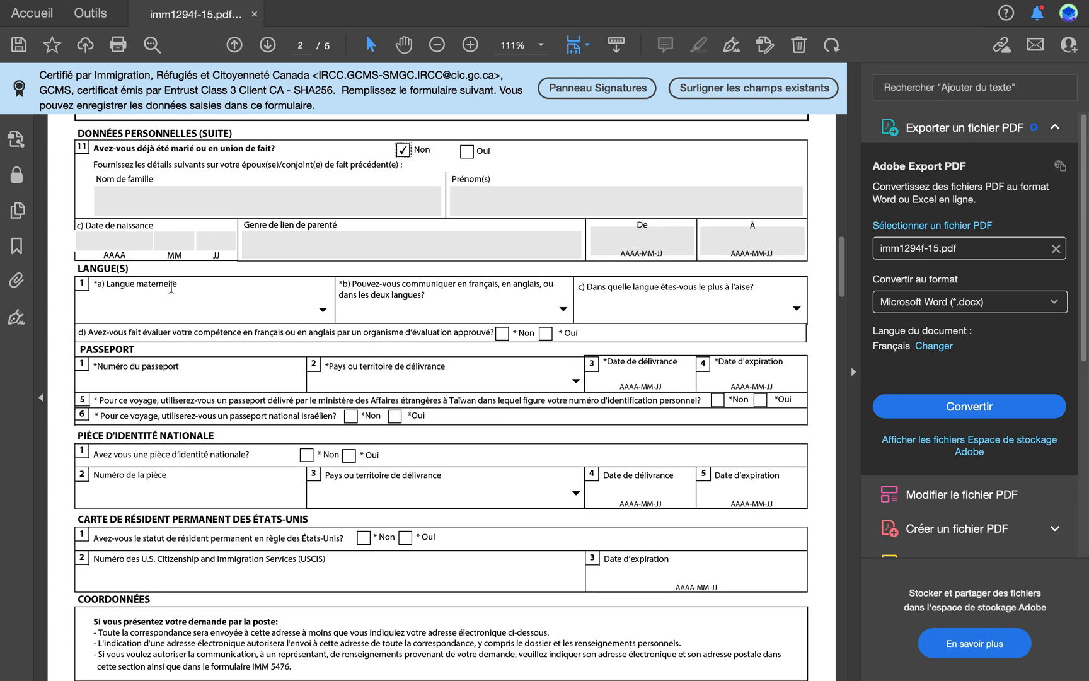
pyautogui.click(322, 309)
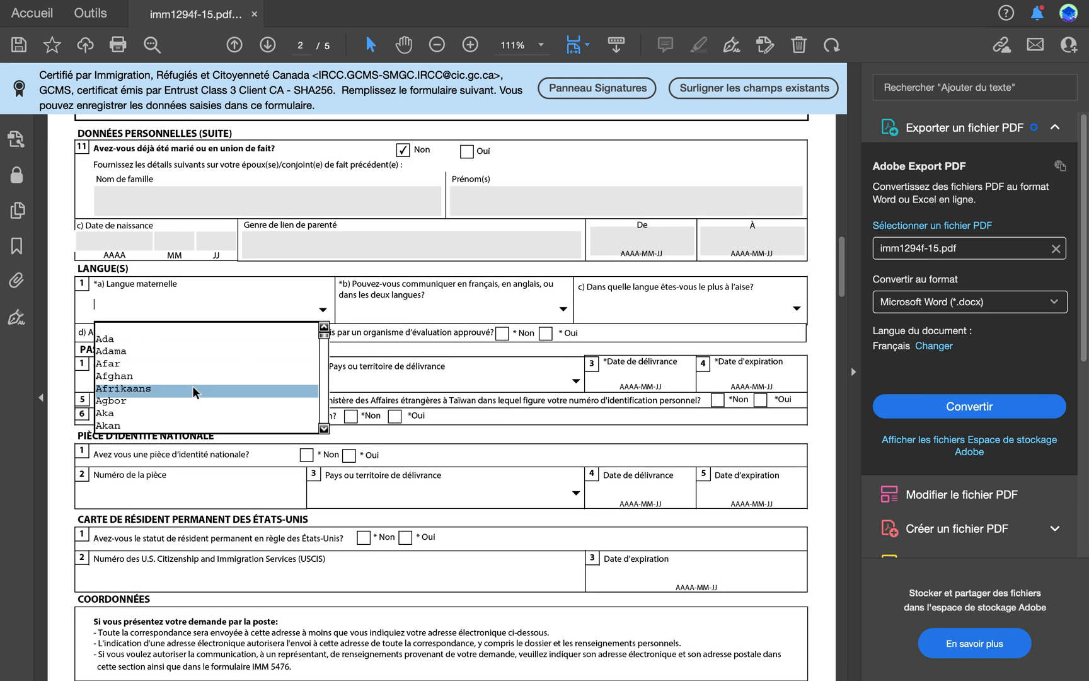
pyautogui.click(324, 427)
pyautogui.click(324, 427)
pyautogui.click(324, 427)
pyautogui.click(324, 428)
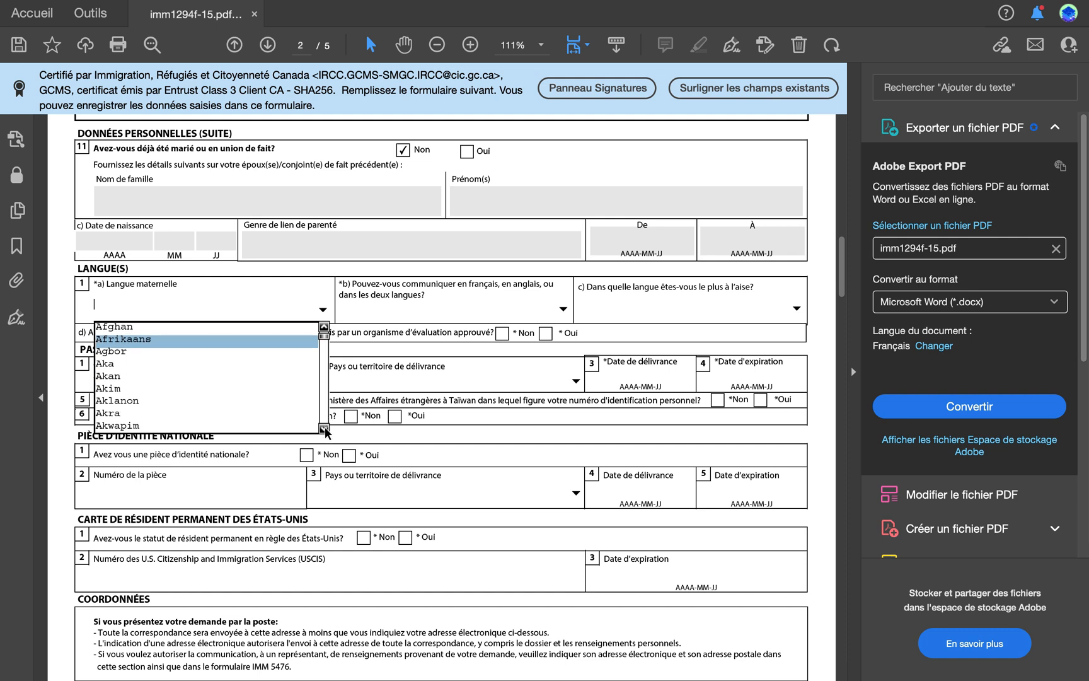
pyautogui.click(117, 377)
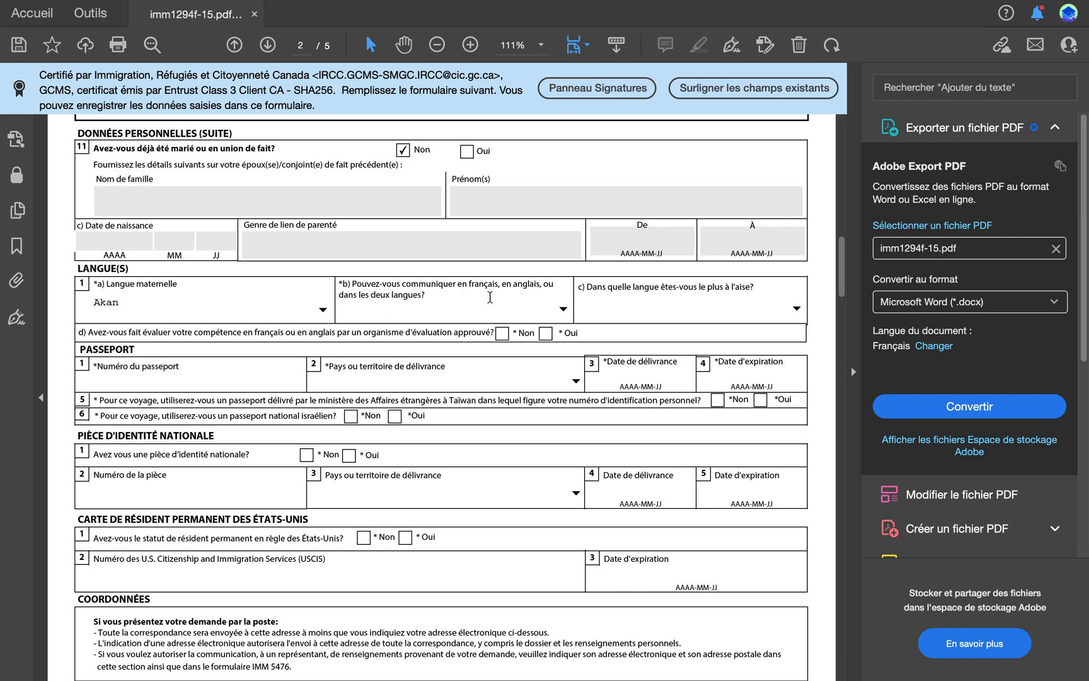
# Step: Set the languages of communication to Dans les deux langues and the most comfortable language to Français
pyautogui.click(562, 310)
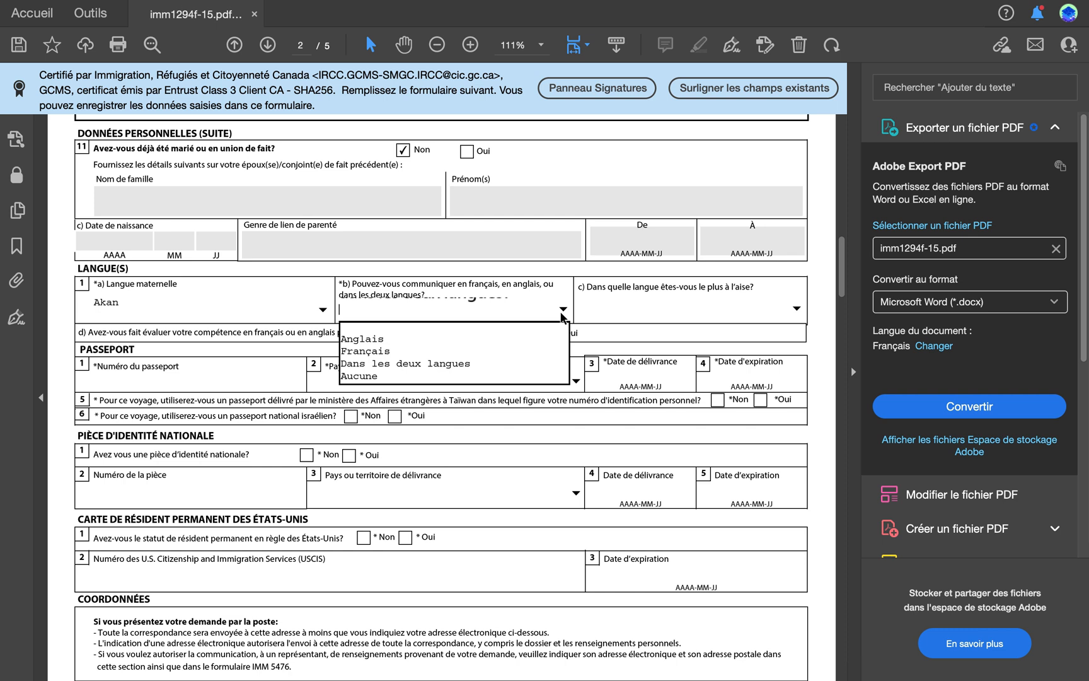
pyautogui.click(432, 363)
pyautogui.click(797, 309)
pyautogui.click(599, 351)
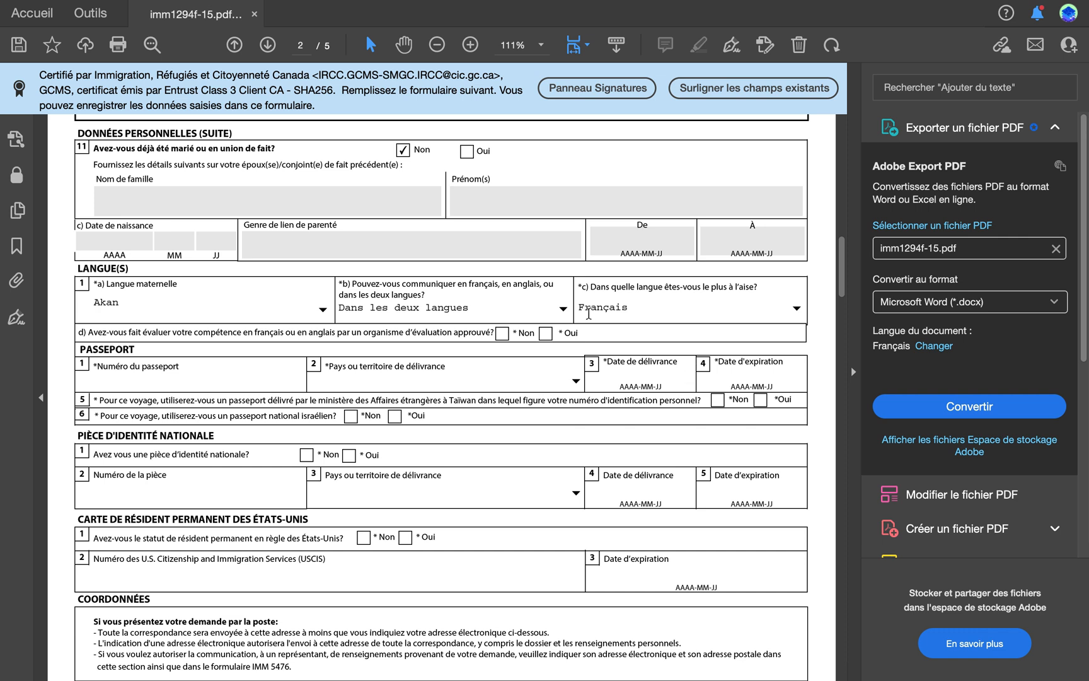
# Step: Set the language of communication to Français only and answer Oui to having had language proficiency assessed
pyautogui.click(564, 308)
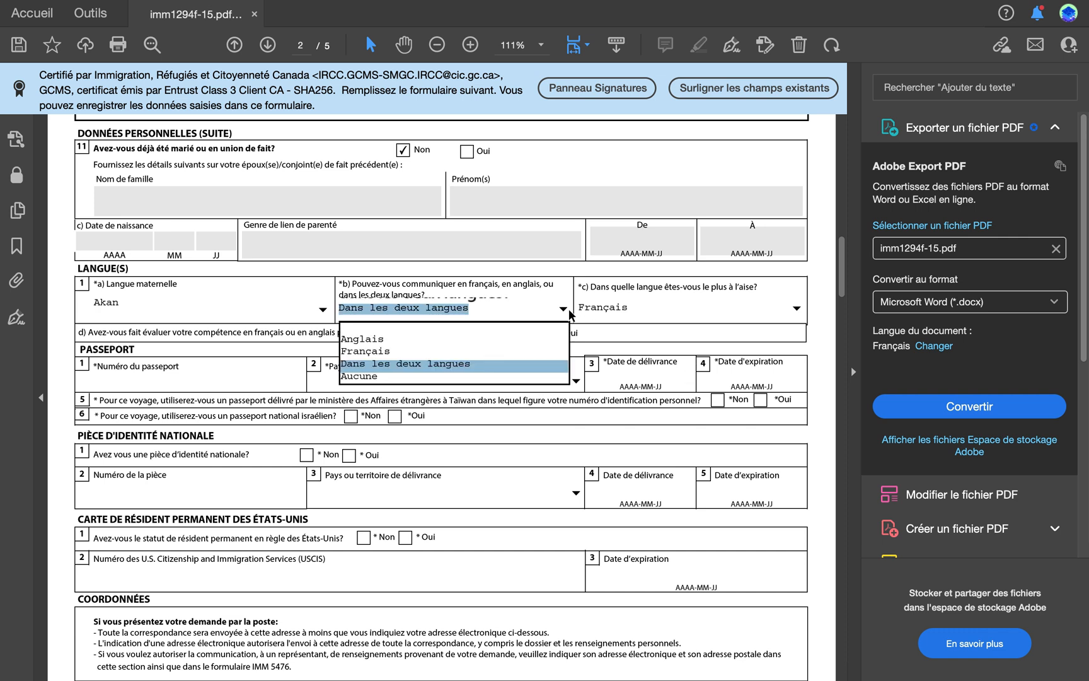
pyautogui.click(391, 351)
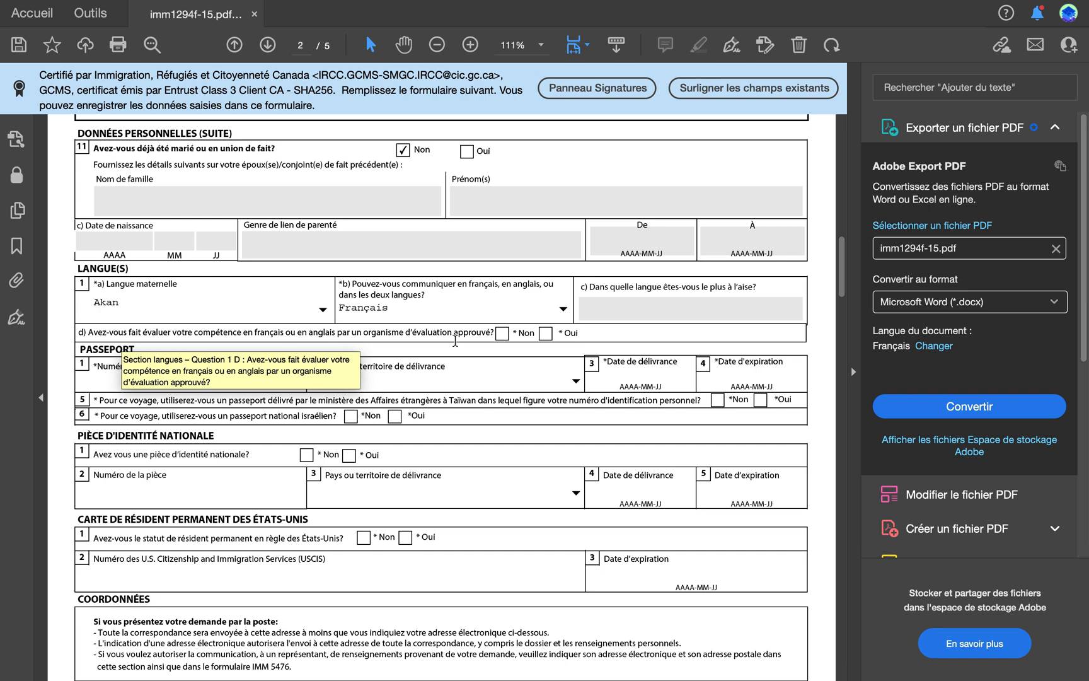
pyautogui.click(545, 334)
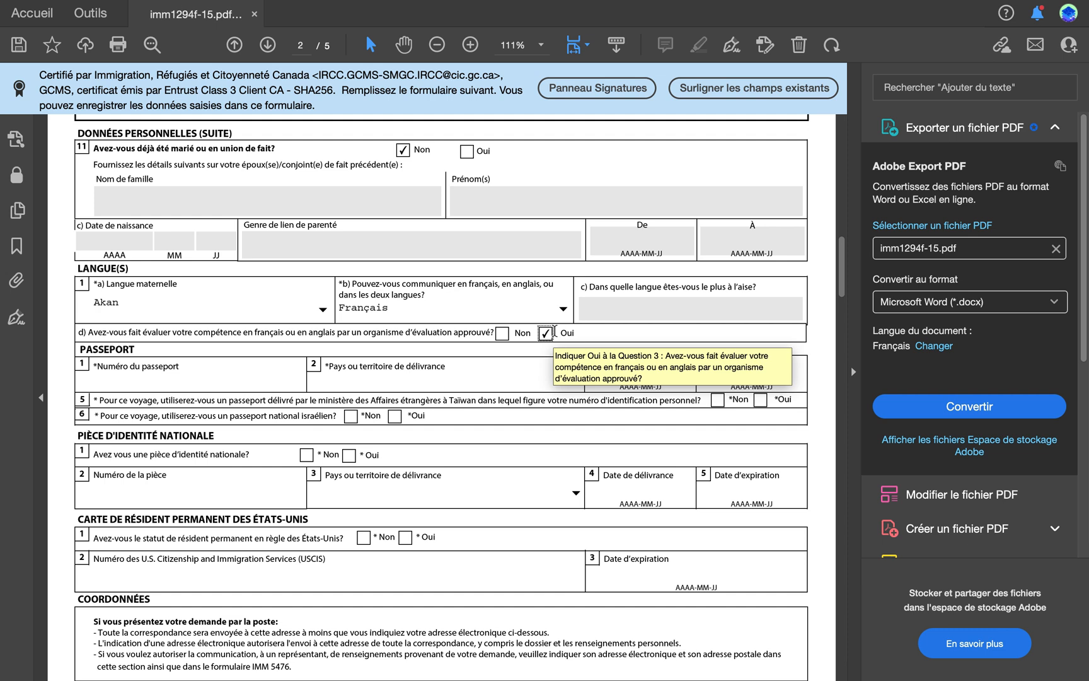
# Step: Fill in the passport section with the passport number, issuing country CIV (Côte d'Ivoire), issue date 2023-05-10 and expiry date 2028-05-09
pyautogui.click(220, 382)
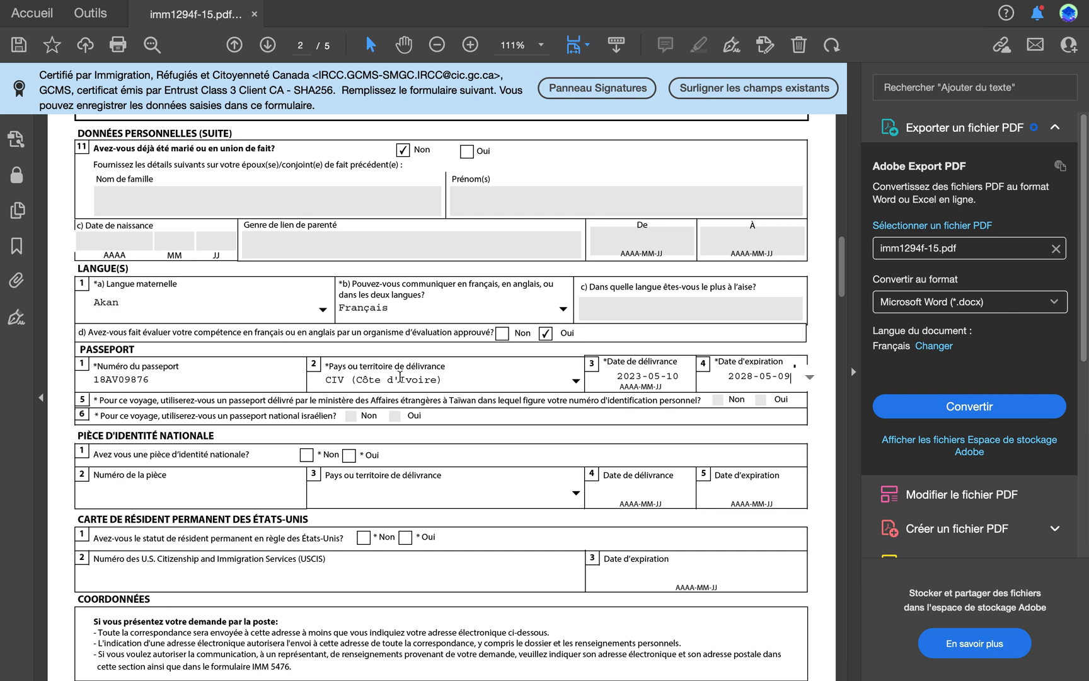
# Step: Answer Non to having a national identity document and Non to having United States permanent resident status
pyautogui.click(722, 401)
pyautogui.scroll(-3, 328, 439)
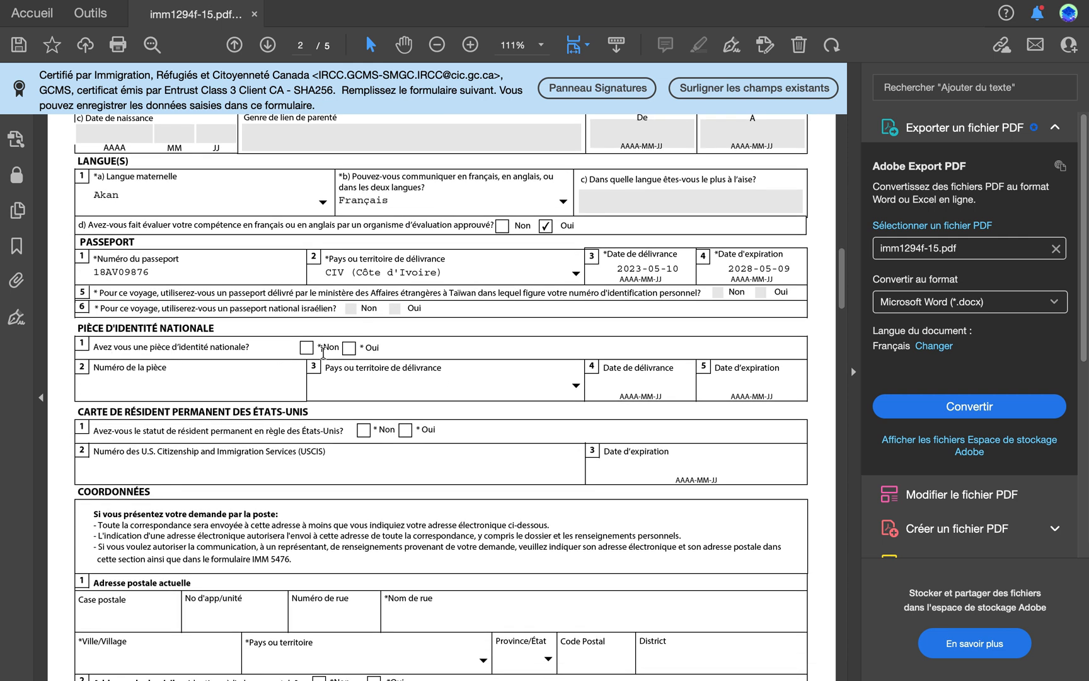
pyautogui.click(306, 347)
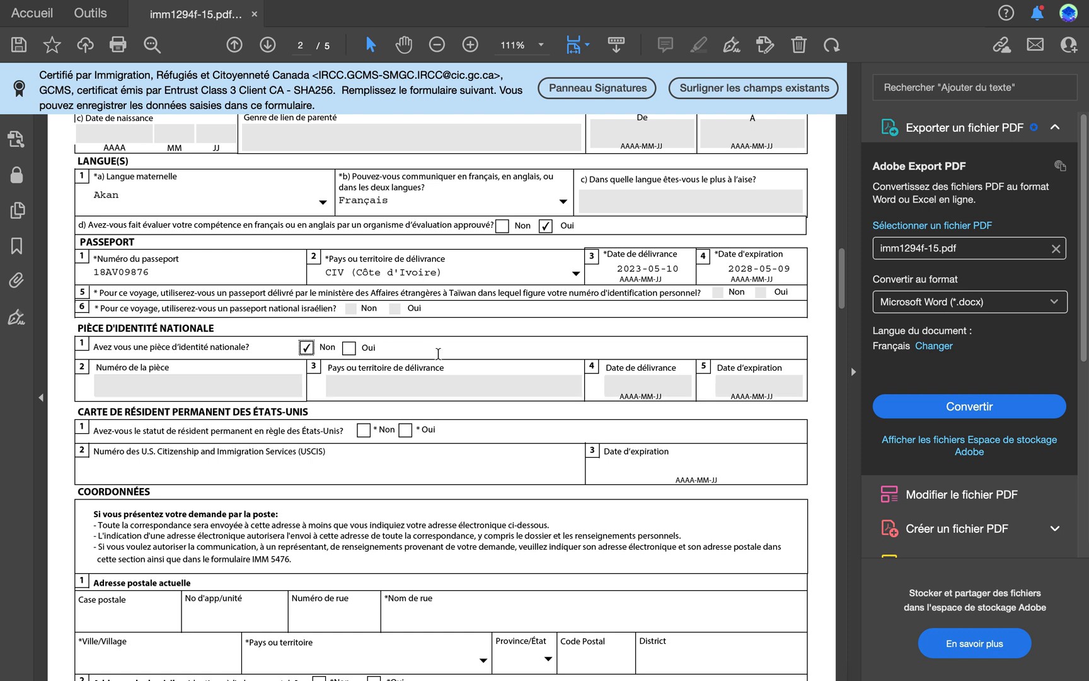
pyautogui.scroll(-2, 438, 353)
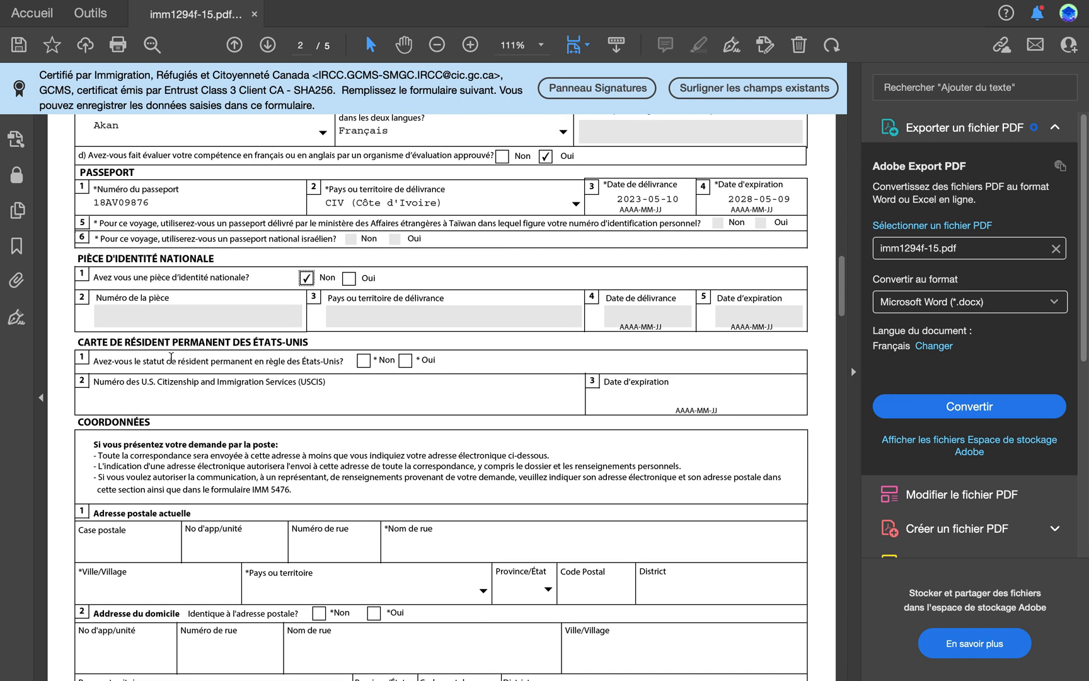
pyautogui.click(363, 363)
# Step: Enter the applicant's street name and city in the current mailing address of the Coordonnées section
pyautogui.scroll(-3, 388, 411)
pyautogui.scroll(-1, 388, 410)
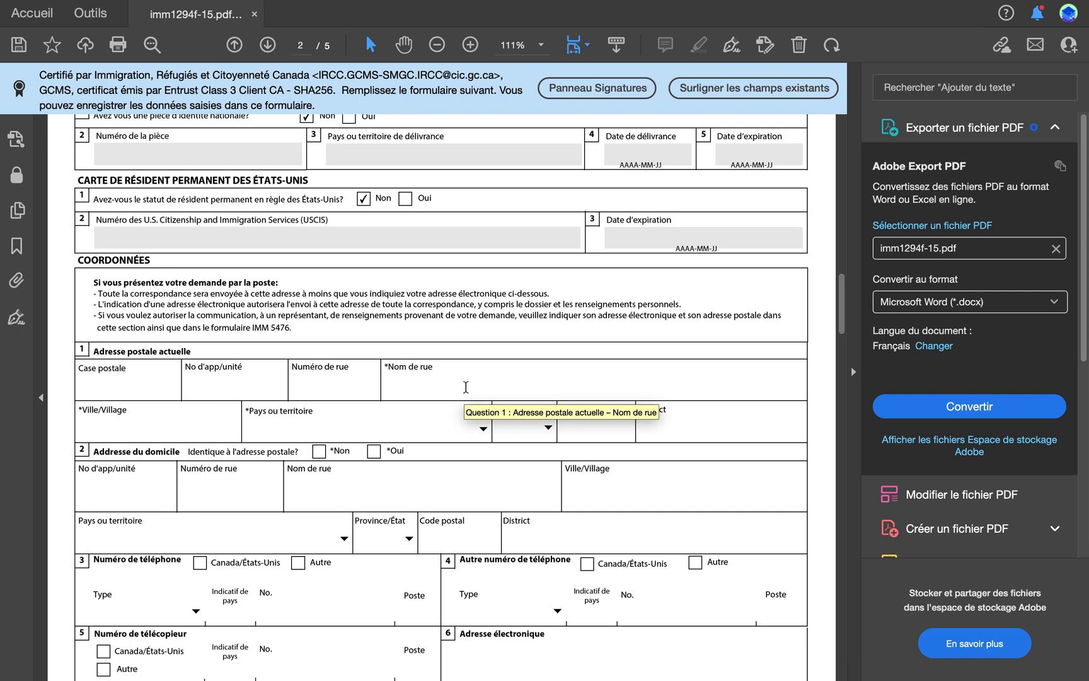
pyautogui.click(421, 390)
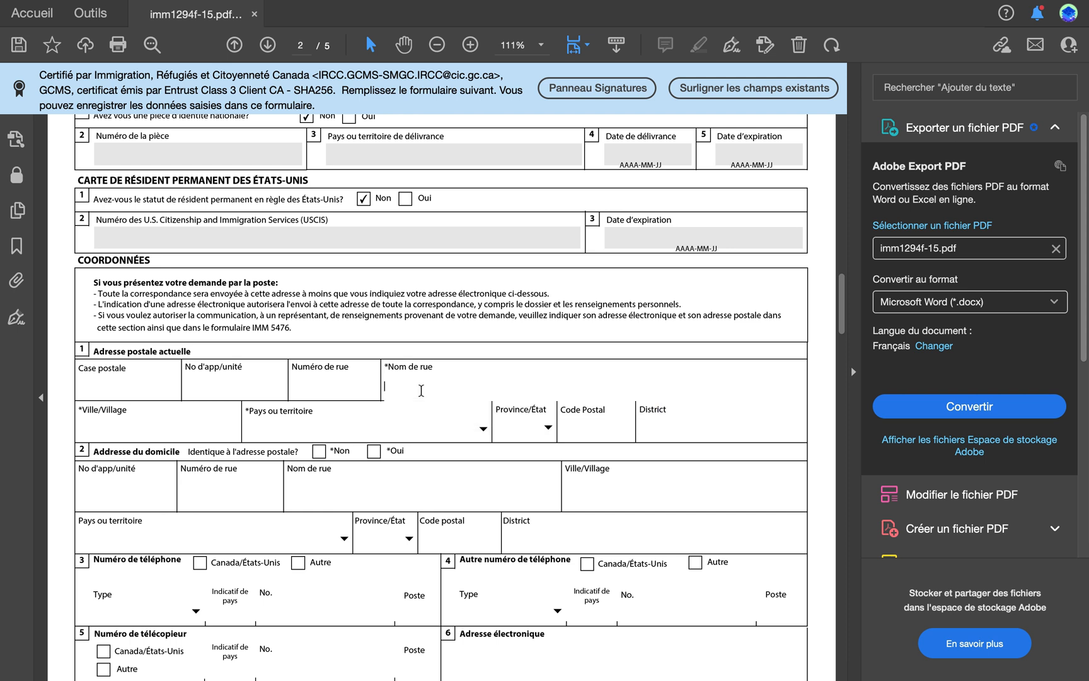
pyautogui.write('Marcon')
pyautogui.write('y')
pyautogui.click(182, 431)
pyautogui.write('Abidjan')
# Step: Set the mailing address country to Côte d'Ivoire and answer Oui to the home address being identical to it
pyautogui.click(273, 427)
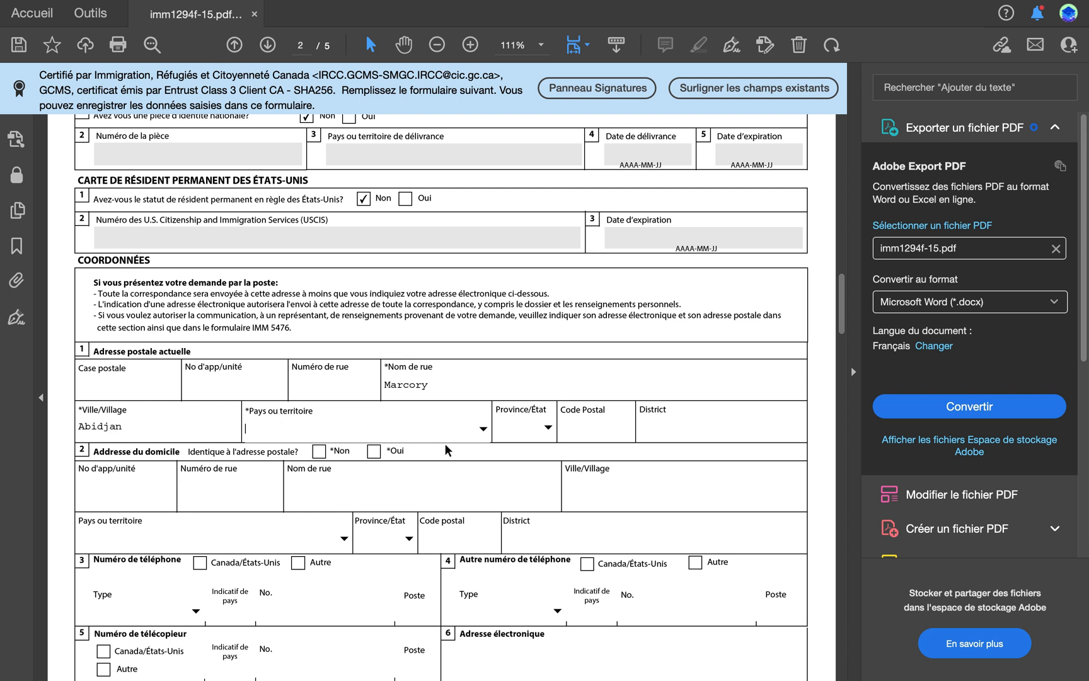
pyautogui.click(483, 429)
pyautogui.press('c')
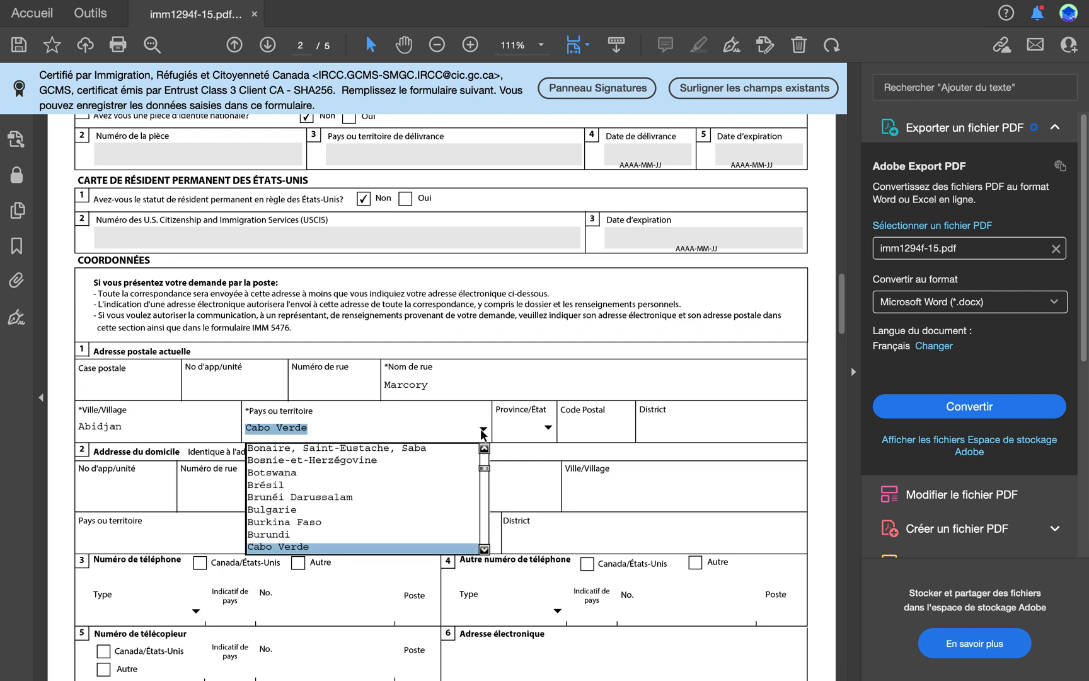
pyautogui.click(484, 551)
pyautogui.click(485, 550)
pyautogui.click(485, 550)
pyautogui.click(484, 551)
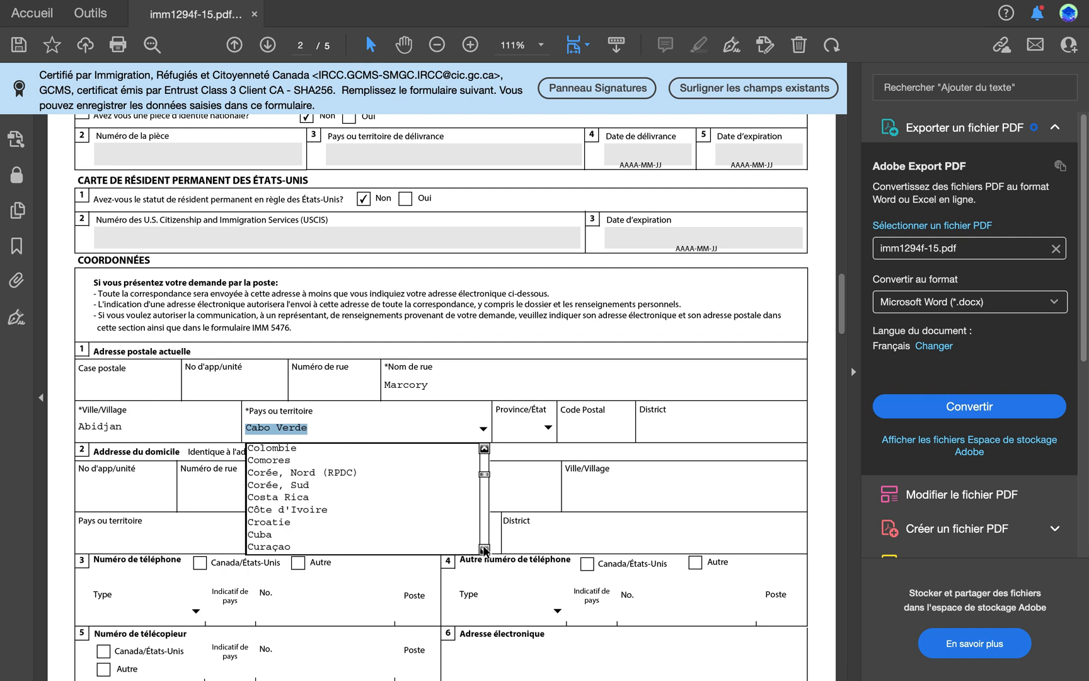
pyautogui.click(336, 510)
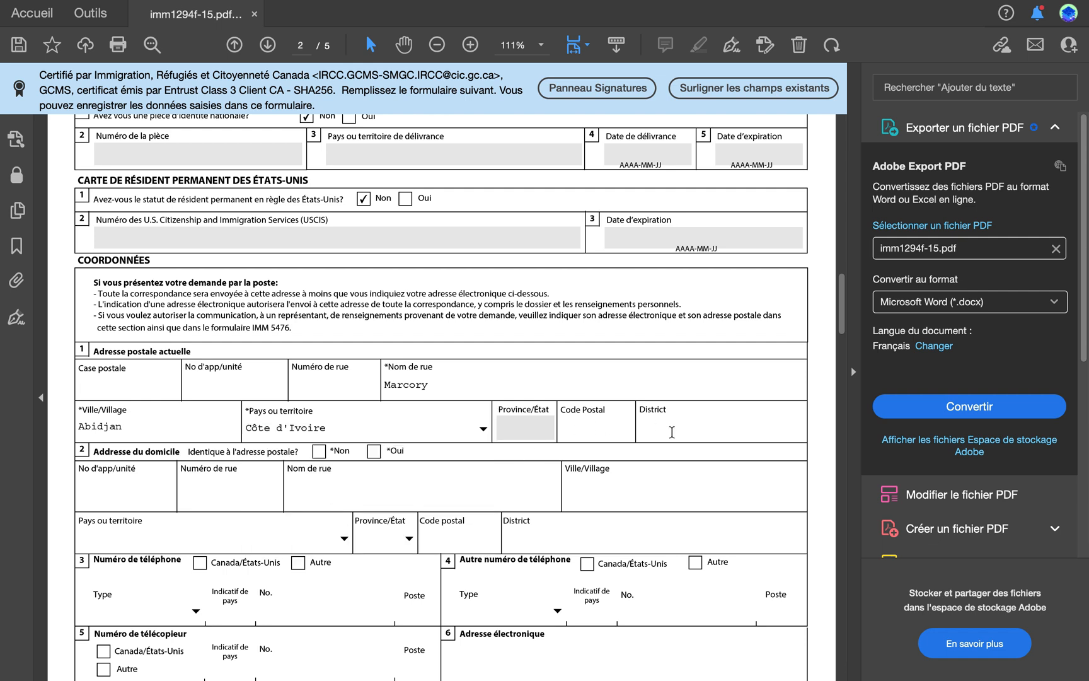
pyautogui.scroll(-1, 130, 441)
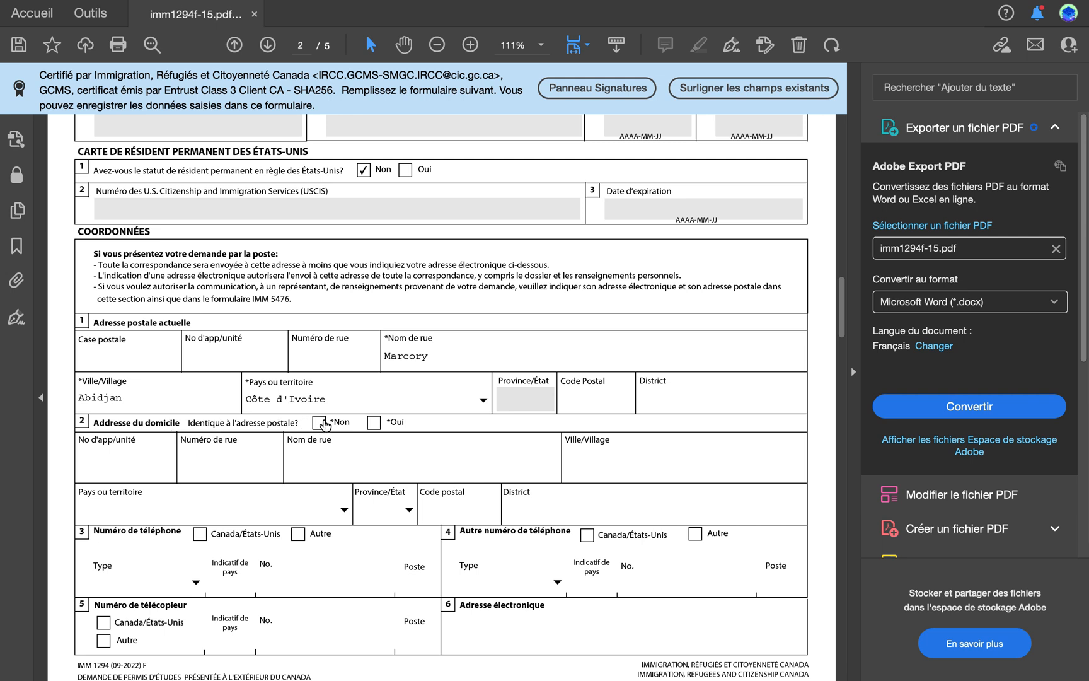
pyautogui.click(372, 423)
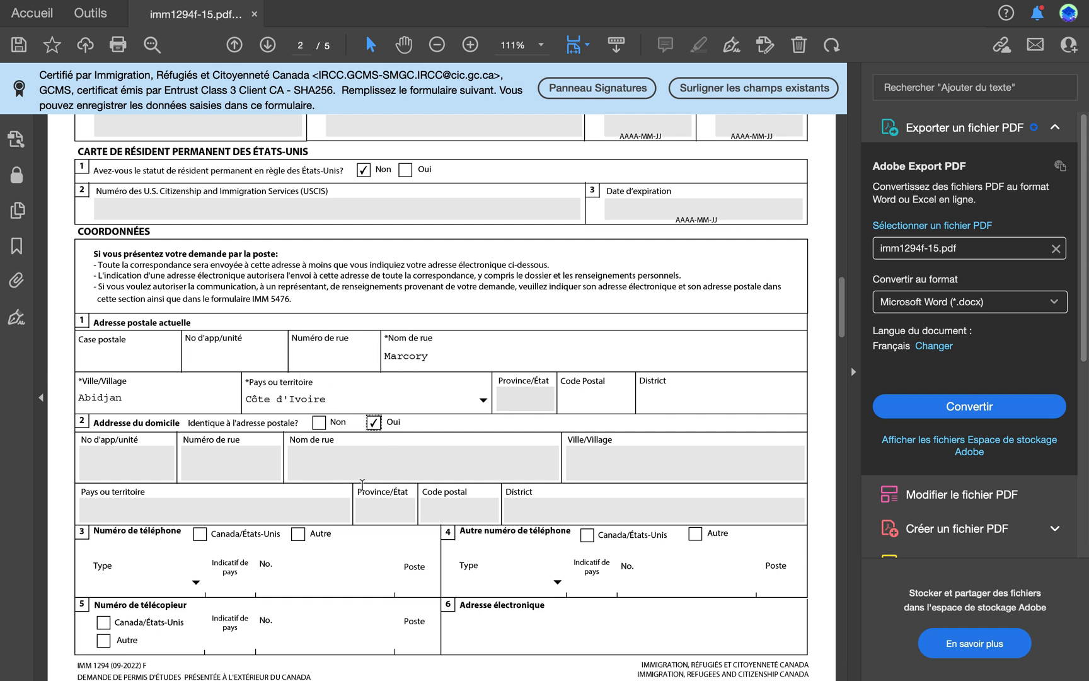
# Step: Fill in the main telephone entry with type Cellulaire, country code 225 and the applicant's phone number
pyautogui.scroll(-5, 409, 479)
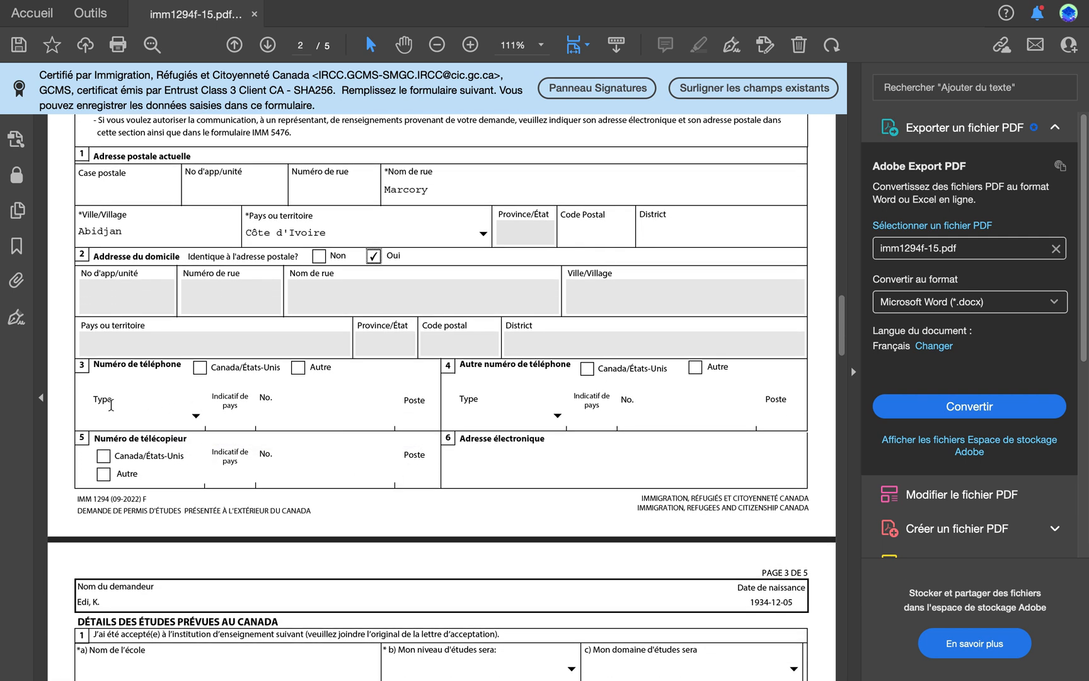
pyautogui.click(196, 417)
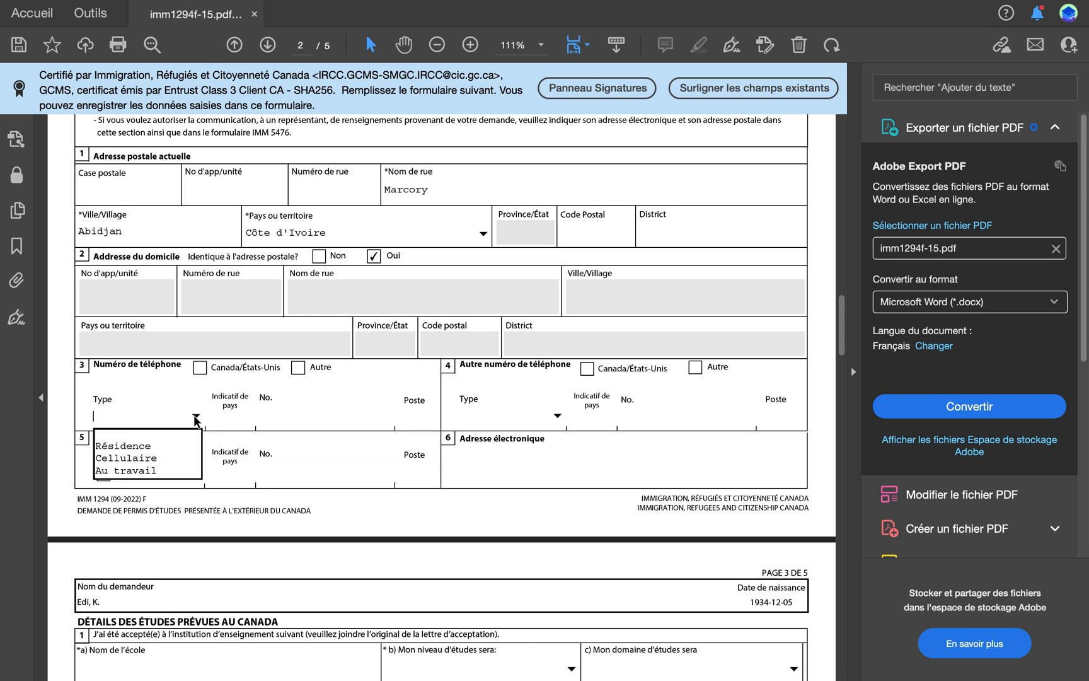
pyautogui.click(133, 456)
pyautogui.click(235, 426)
pyautogui.write('22')
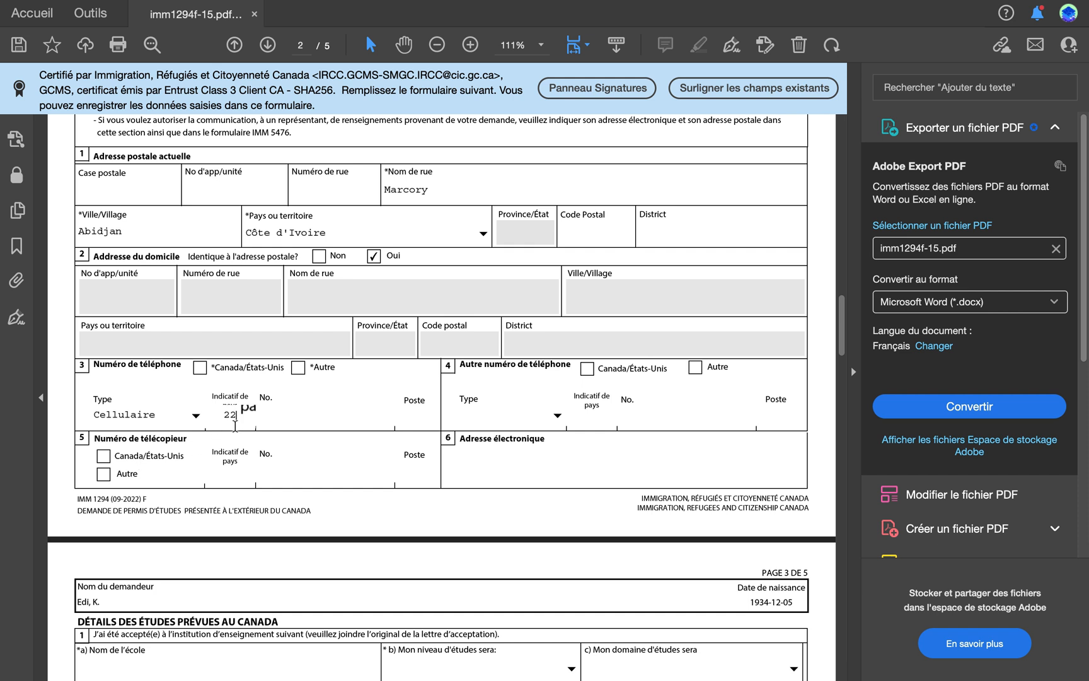
pyautogui.write('5')
pyautogui.click(290, 424)
pyautogui.write('0000000000')
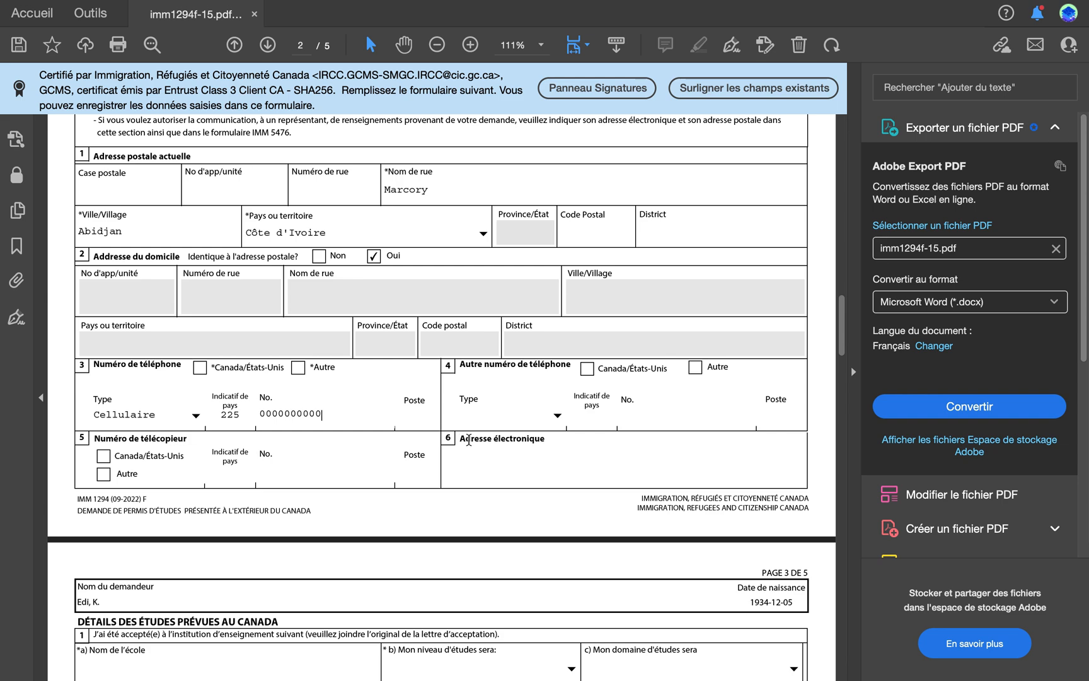
# Step: Enter Cegep de granby as the school name and set the level of study to CEGEP - Technique
pyautogui.scroll(-5, 442, 449)
pyautogui.scroll(-2, 440, 448)
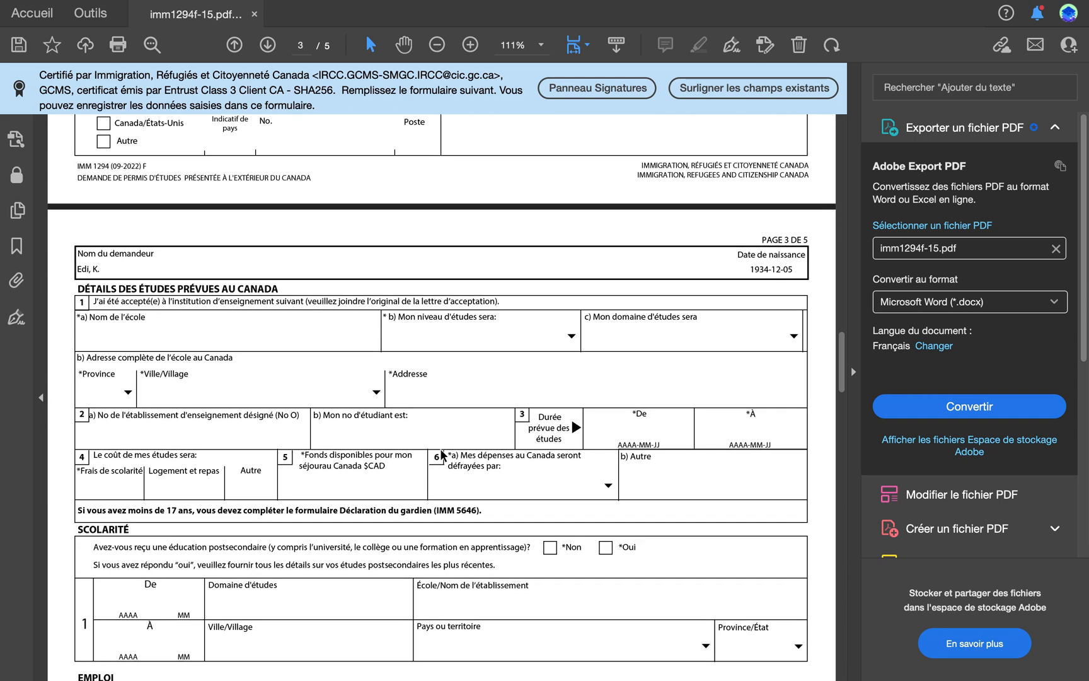
pyautogui.scroll(-1, 212, 361)
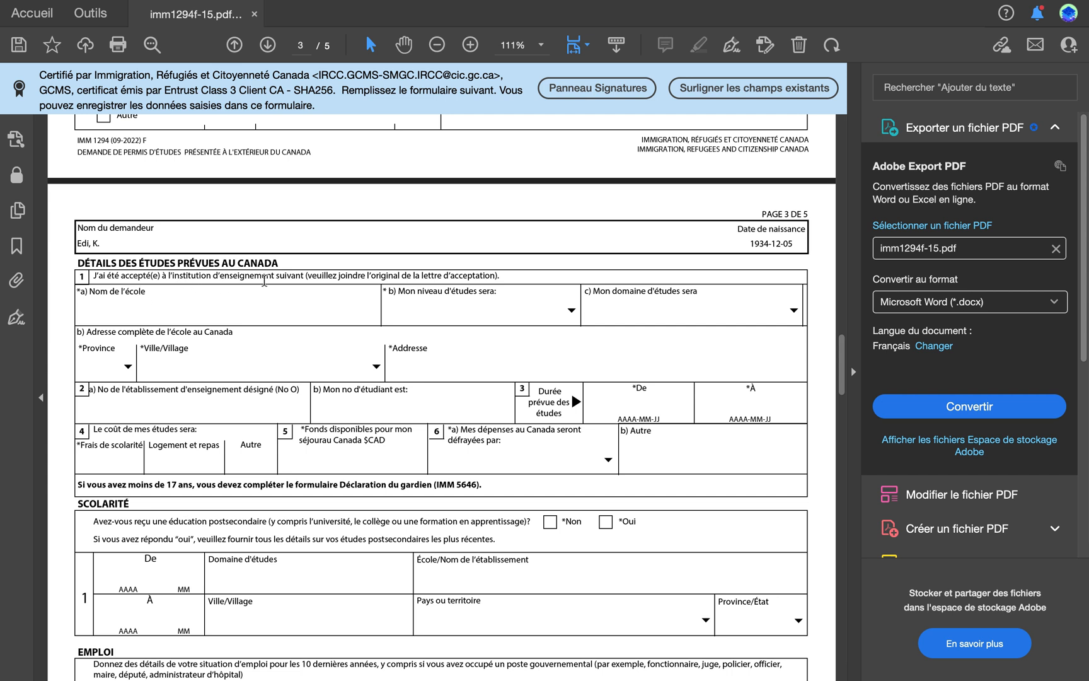
pyautogui.write('Cegep de granby')
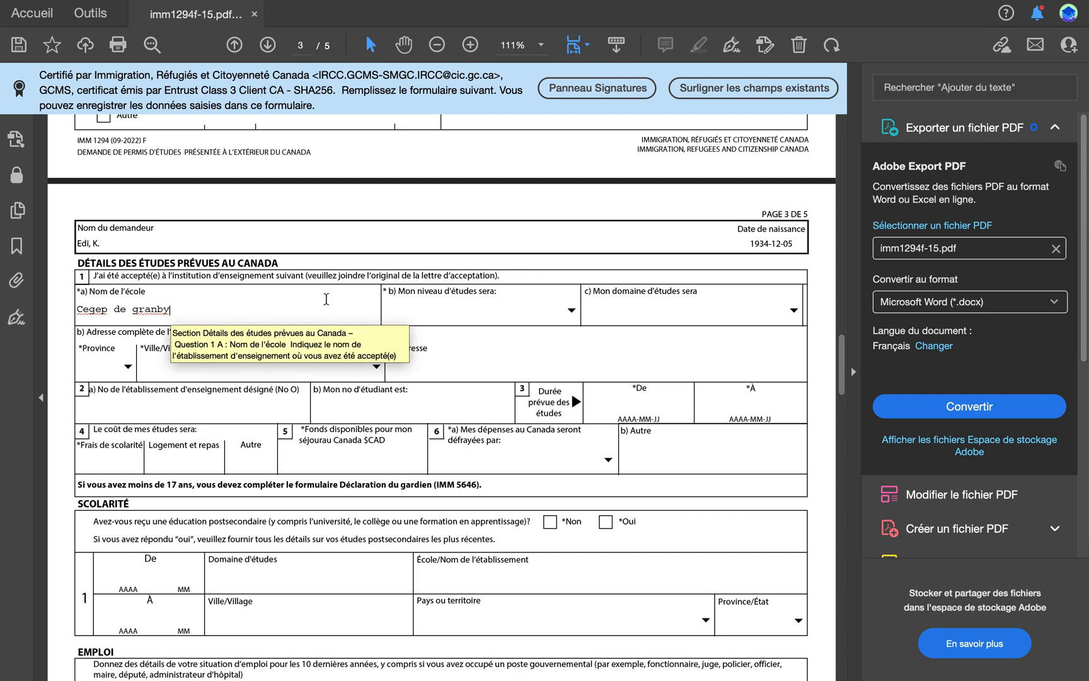
pyautogui.click(572, 311)
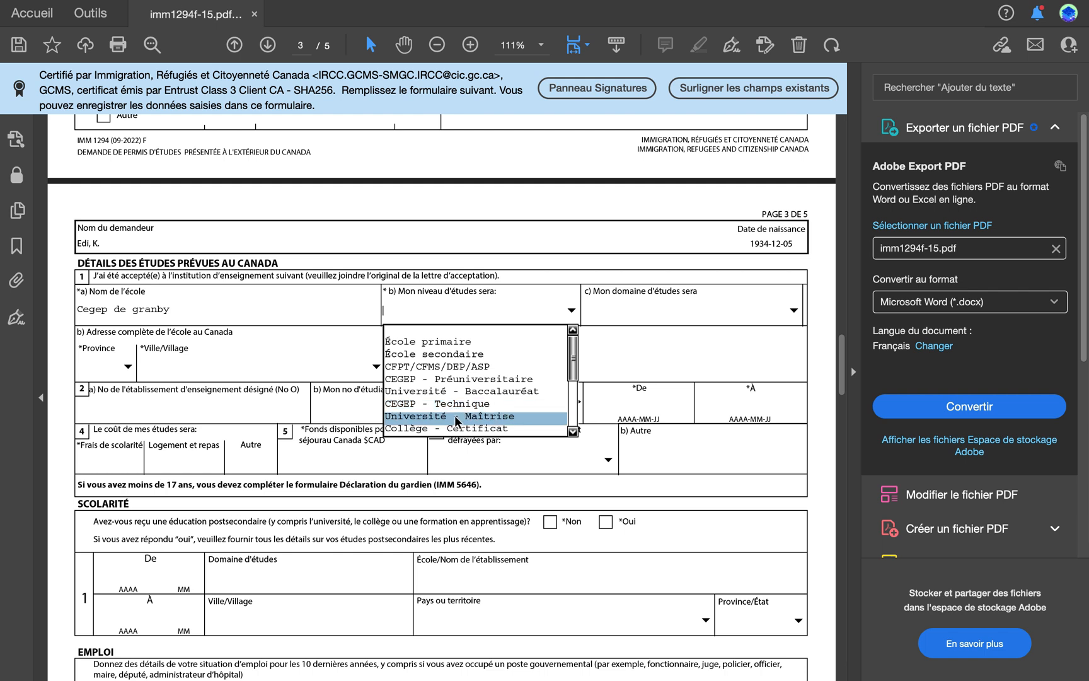
pyautogui.click(453, 404)
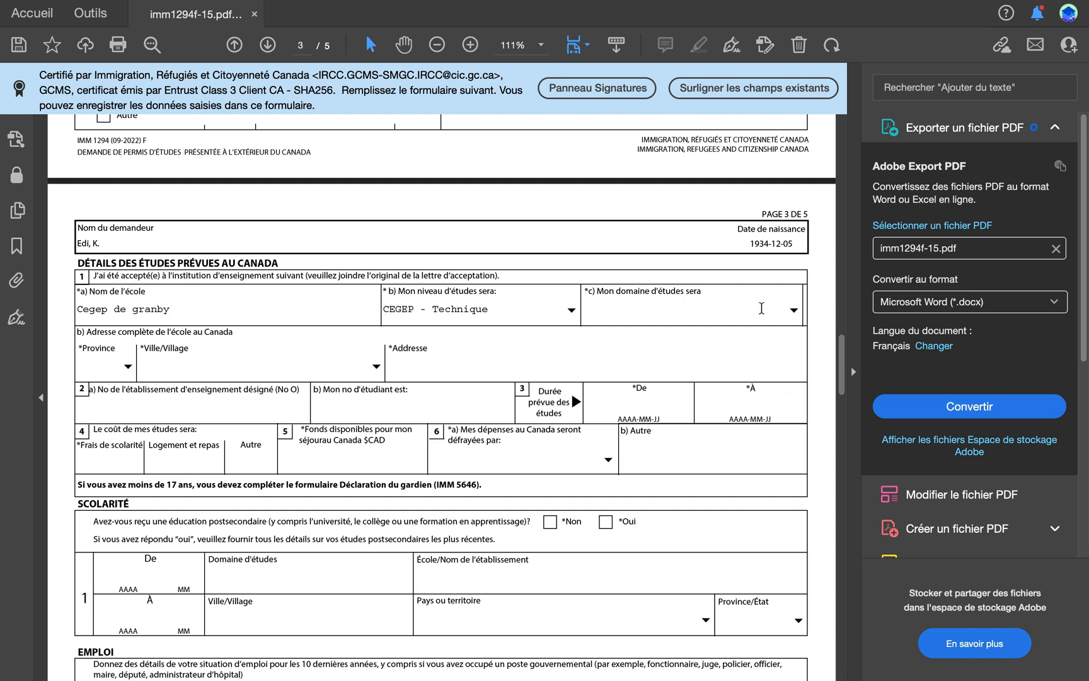
# Step: Set the field of study to Sciences, Appliqué
pyautogui.click(796, 311)
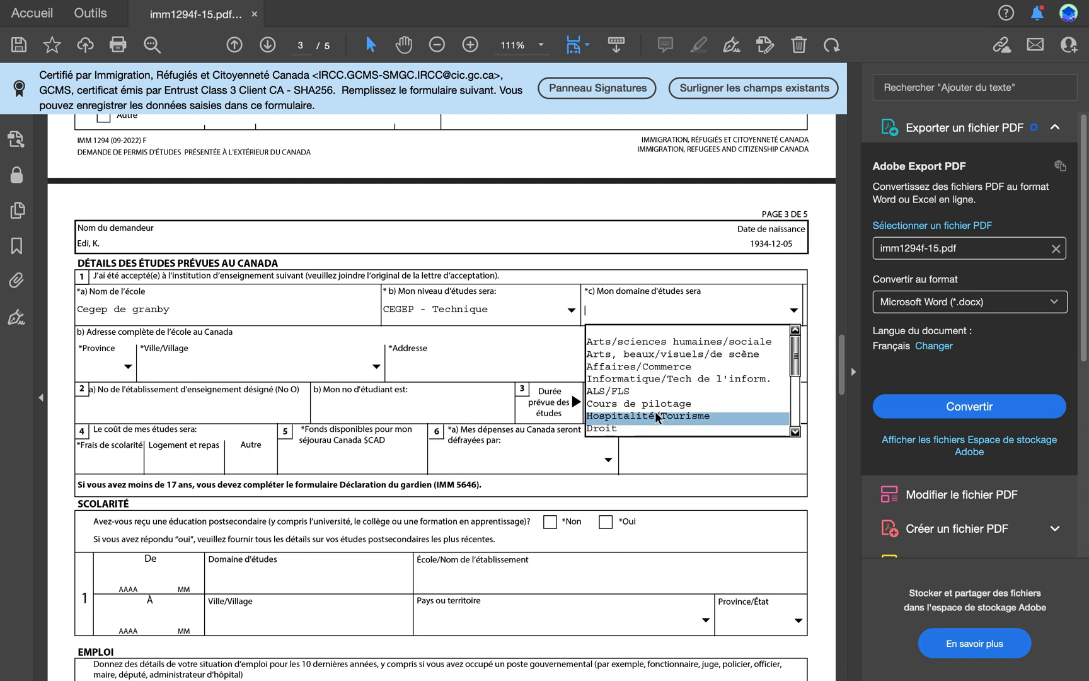
pyautogui.scroll(-3, 656, 417)
pyautogui.click(659, 428)
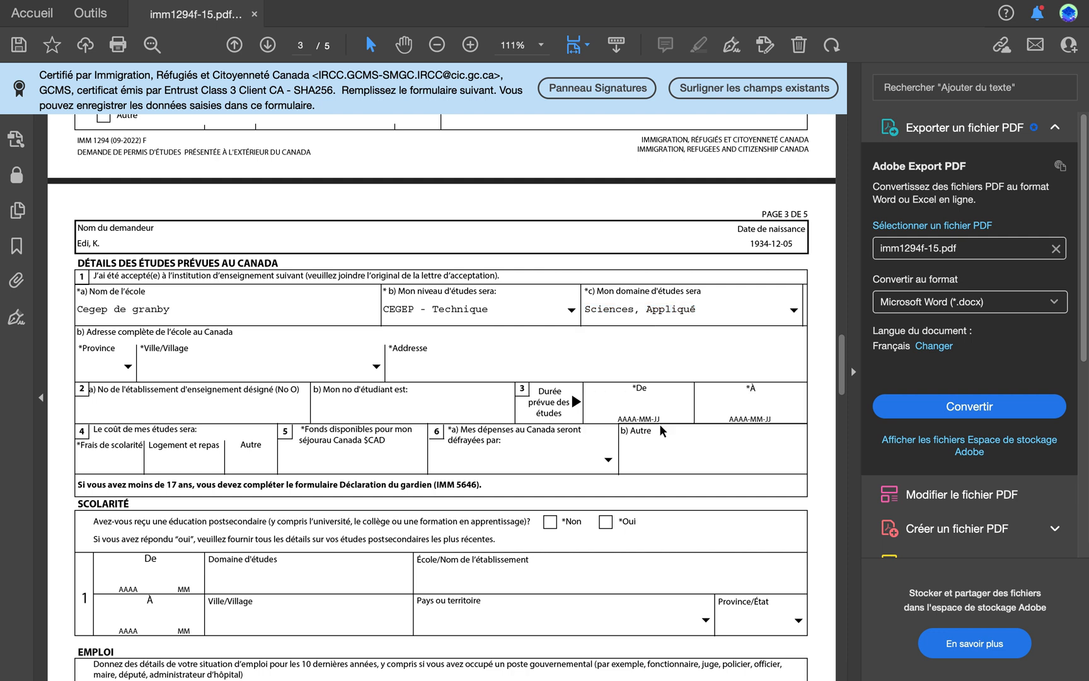
# Step: Set the field of study to Science, Santé
pyautogui.click(794, 309)
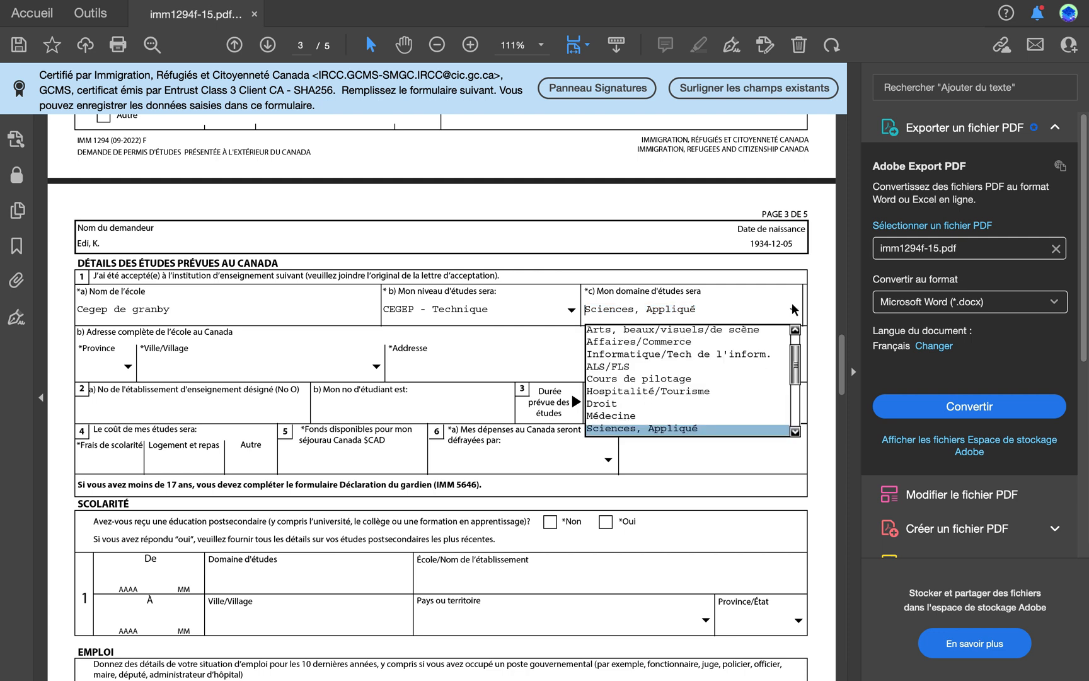
pyautogui.click(796, 433)
pyautogui.click(795, 432)
pyautogui.click(795, 433)
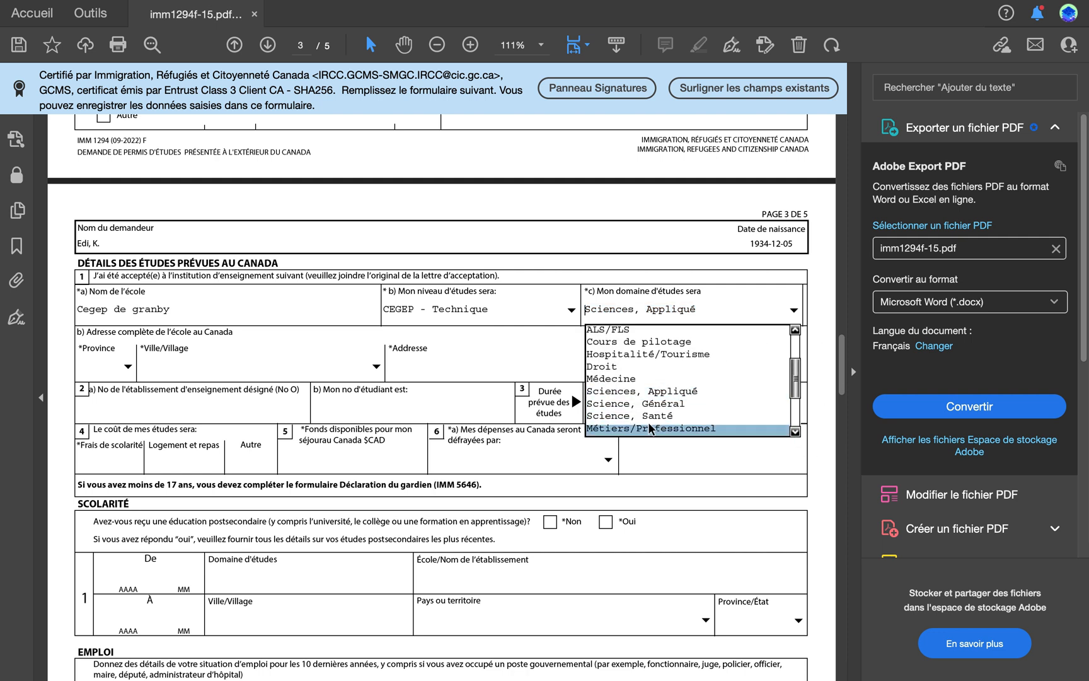
pyautogui.click(640, 417)
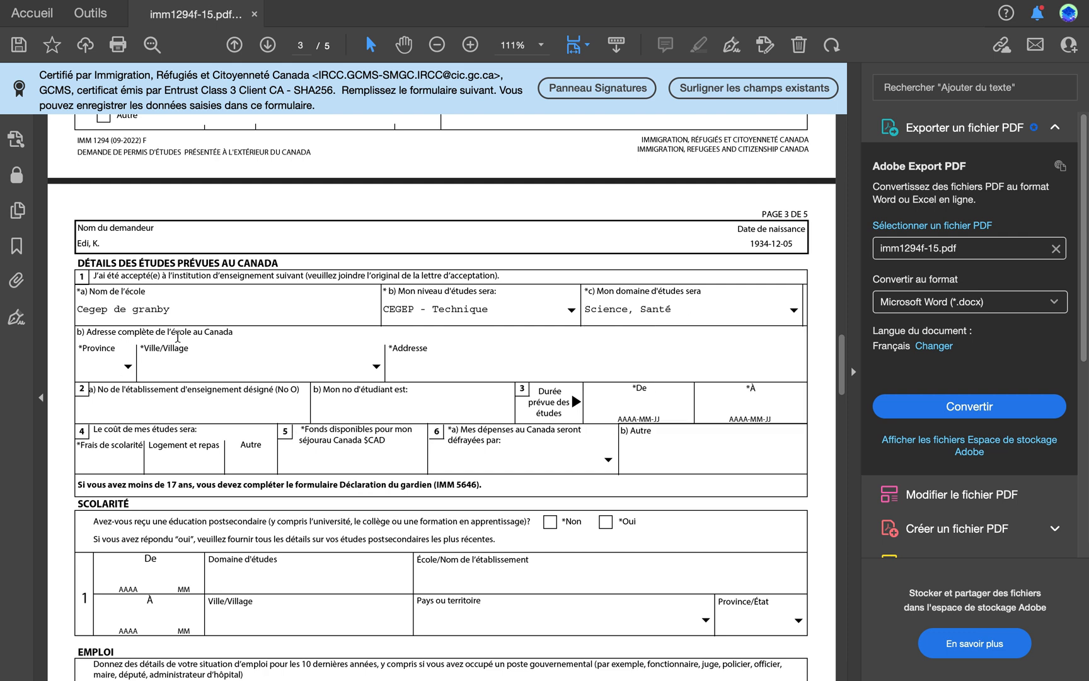
# Step: Fill in the school's address in Canada with province QC, city Granby and address GRANBY
pyautogui.click(128, 368)
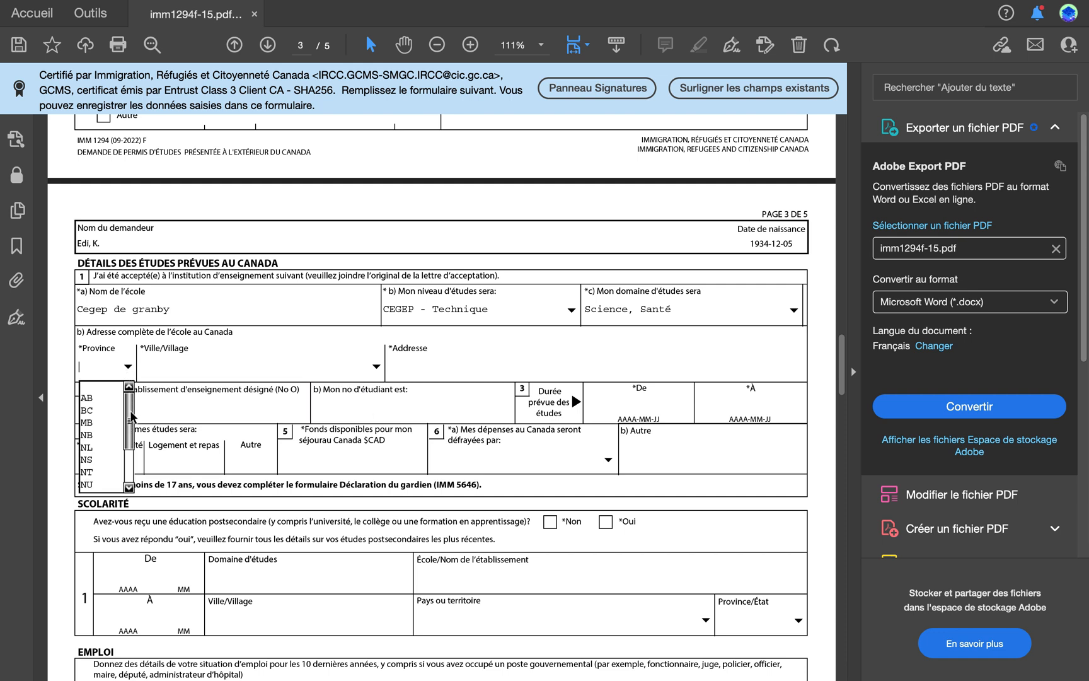
pyautogui.moveTo(131, 416); pyautogui.dragTo(134, 445)
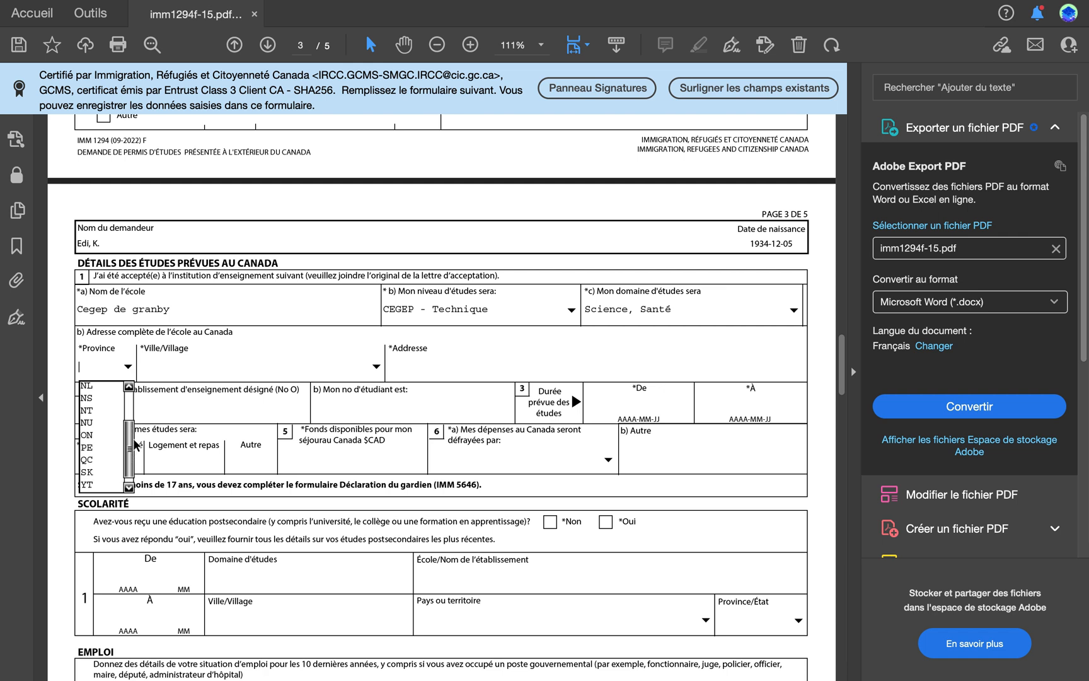
pyautogui.click(86, 462)
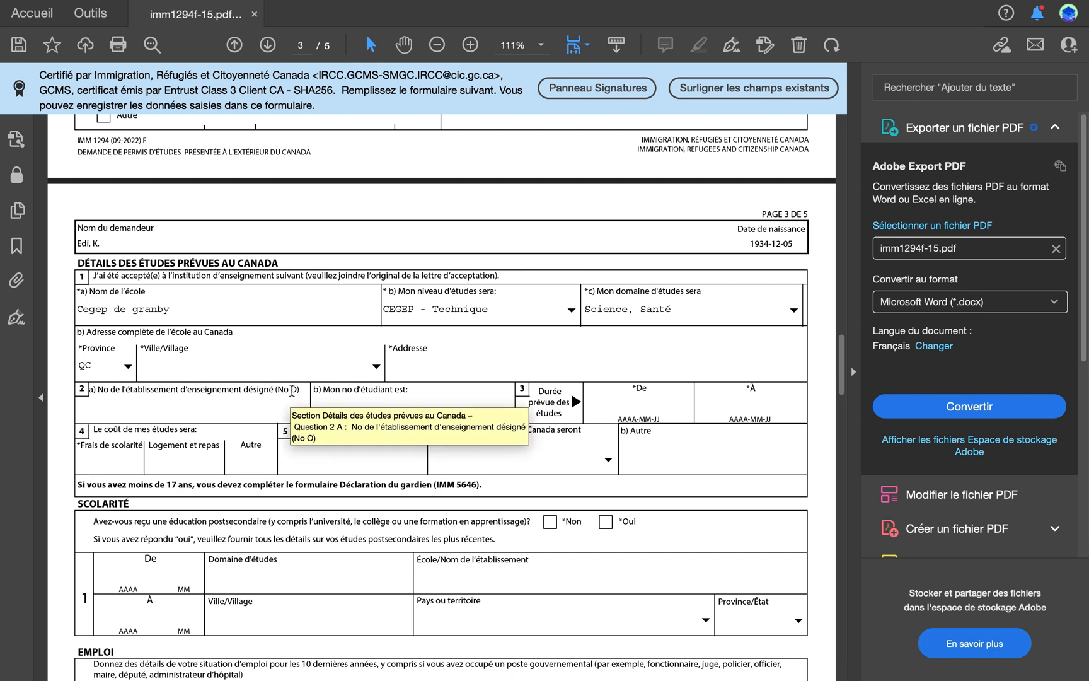
pyautogui.click(366, 367)
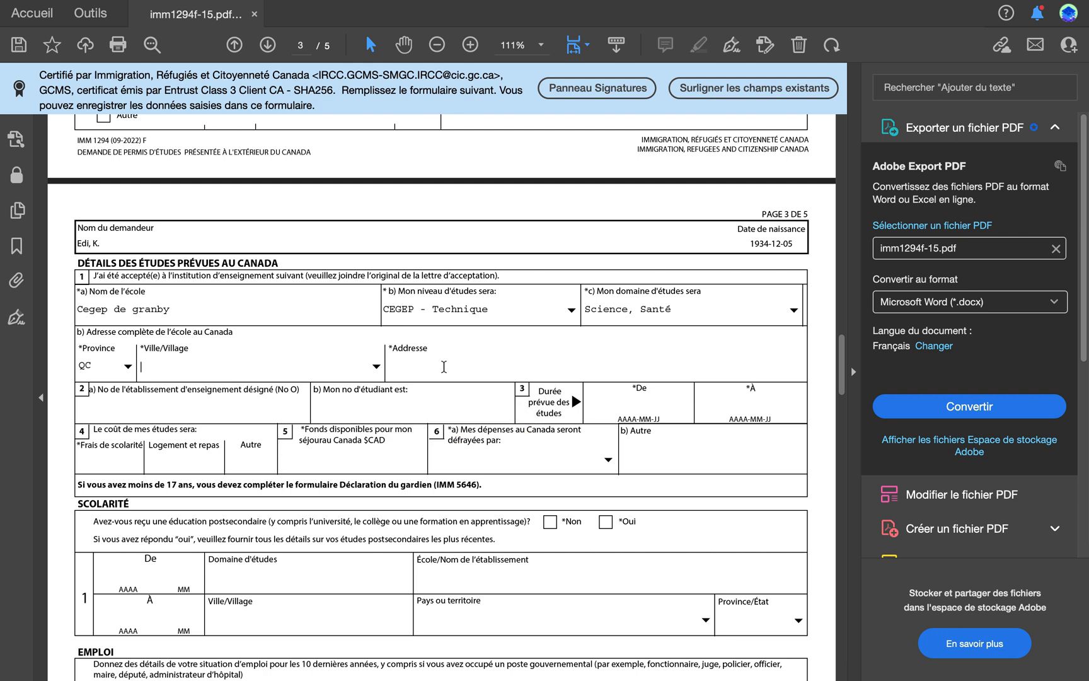
pyautogui.click(376, 366)
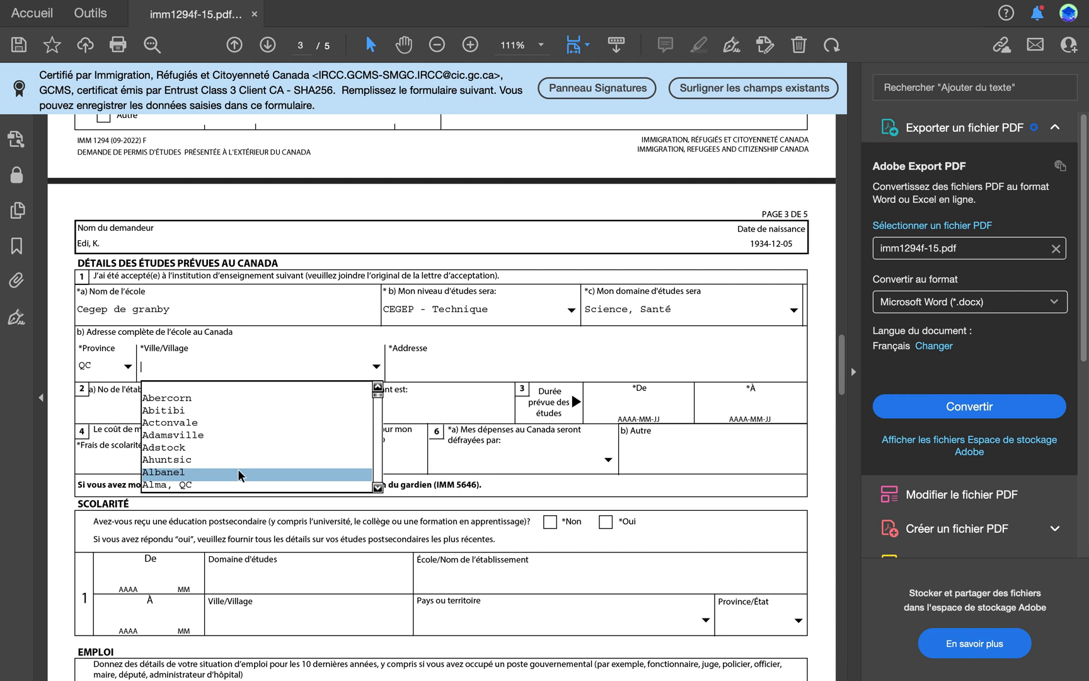
pyautogui.press('g')
pyautogui.click(378, 487)
pyautogui.click(378, 488)
pyautogui.click(378, 488)
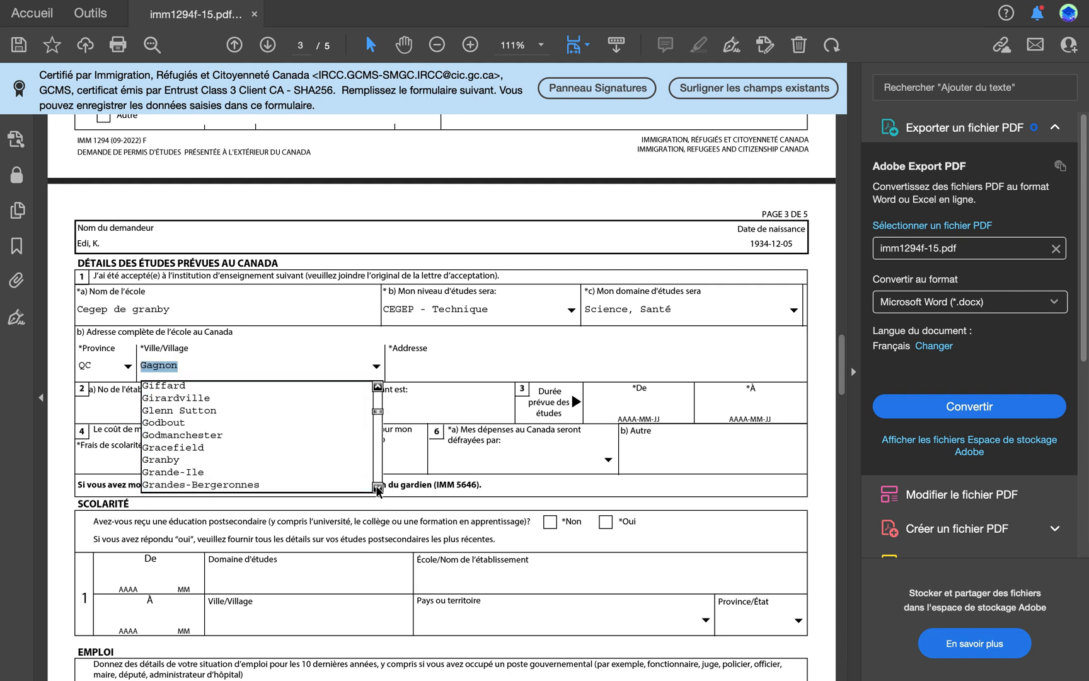
pyautogui.click(167, 460)
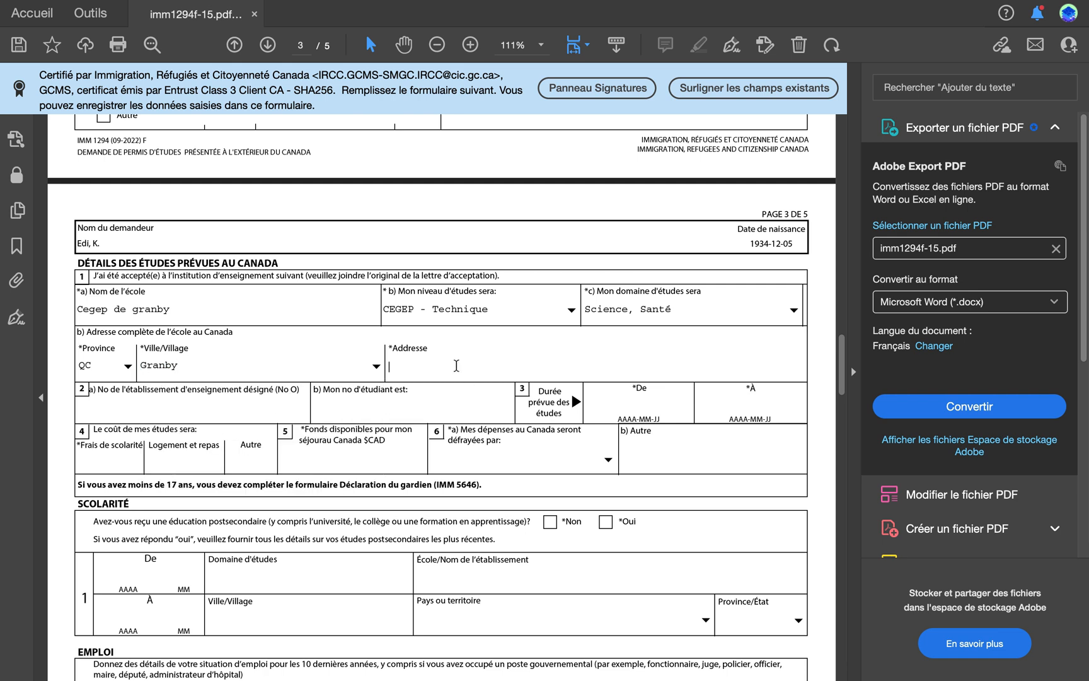
pyautogui.write('GRANBY')
# Step: Set the expected duration of studies from 2023-05-10 to 2026-05-10
pyautogui.click(626, 409)
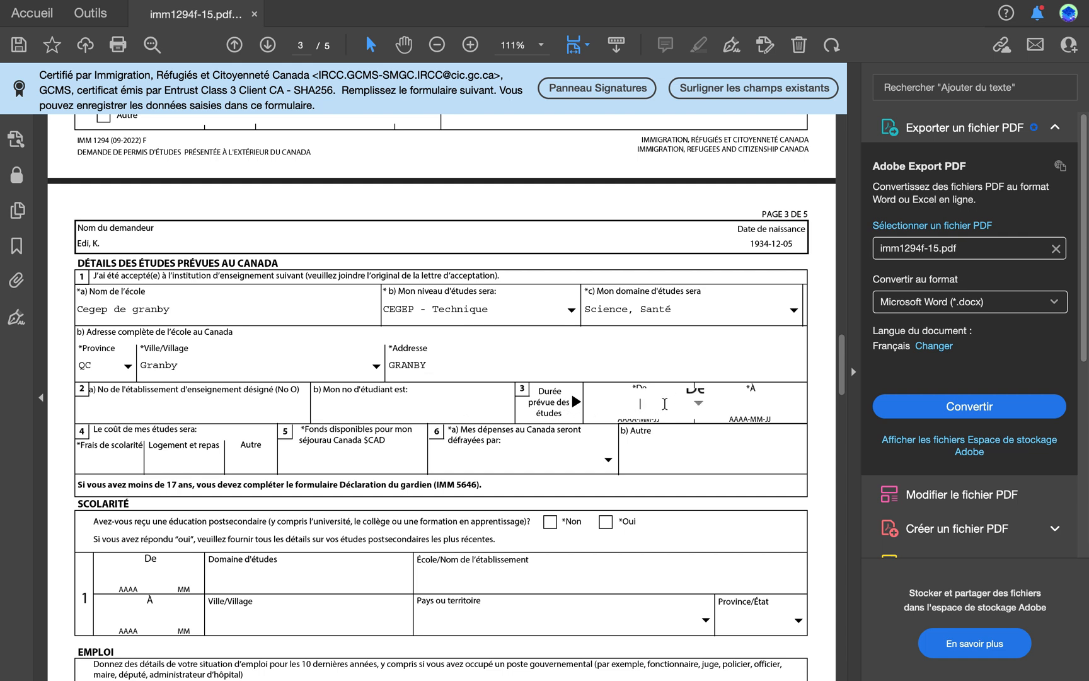
pyautogui.write('2023-05-10')
pyautogui.press('Tab')
pyautogui.write('2026-05-10')
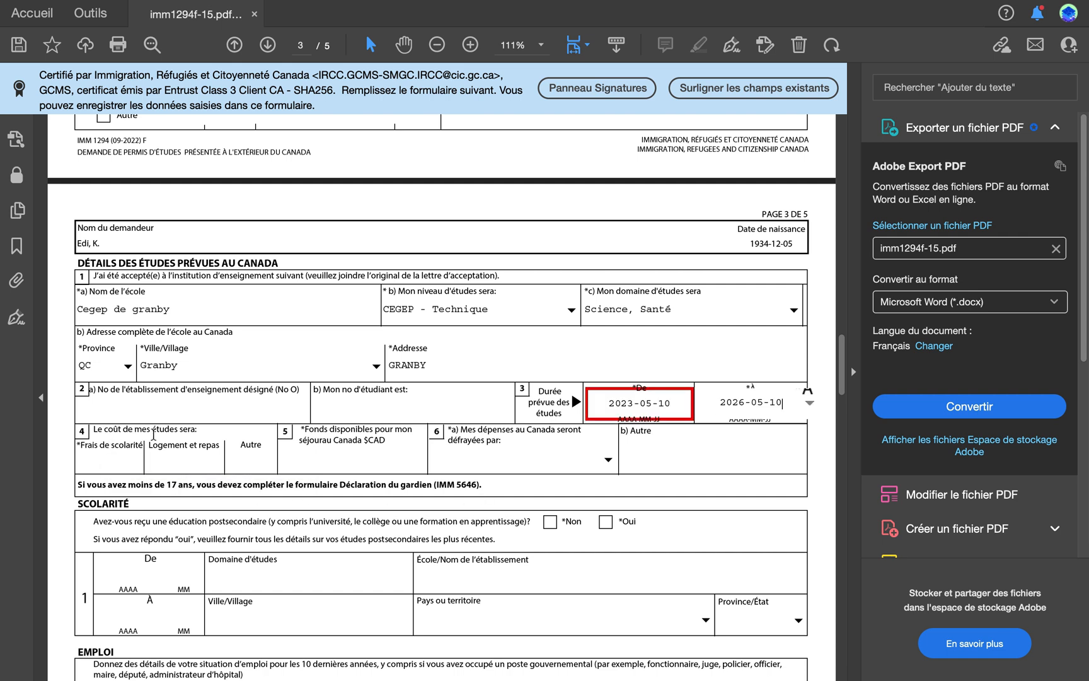
# Step: Enter 10500 as the tuition cost and 140 000 as the funds available for the stay in Canada
pyautogui.click(114, 461)
pyautogui.write('10500')
pyautogui.click(307, 462)
pyautogui.write('140 000')
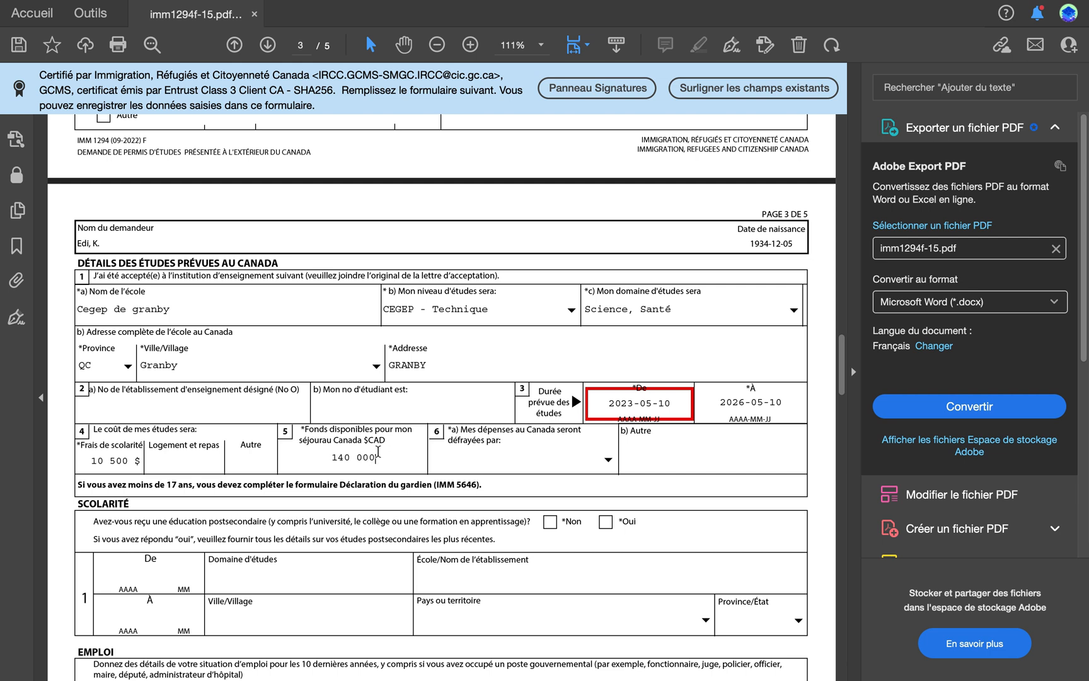
# Step: Correct the funds available for the stay in Canada to 140000, written as a whole number without a space
pyautogui.click(479, 456)
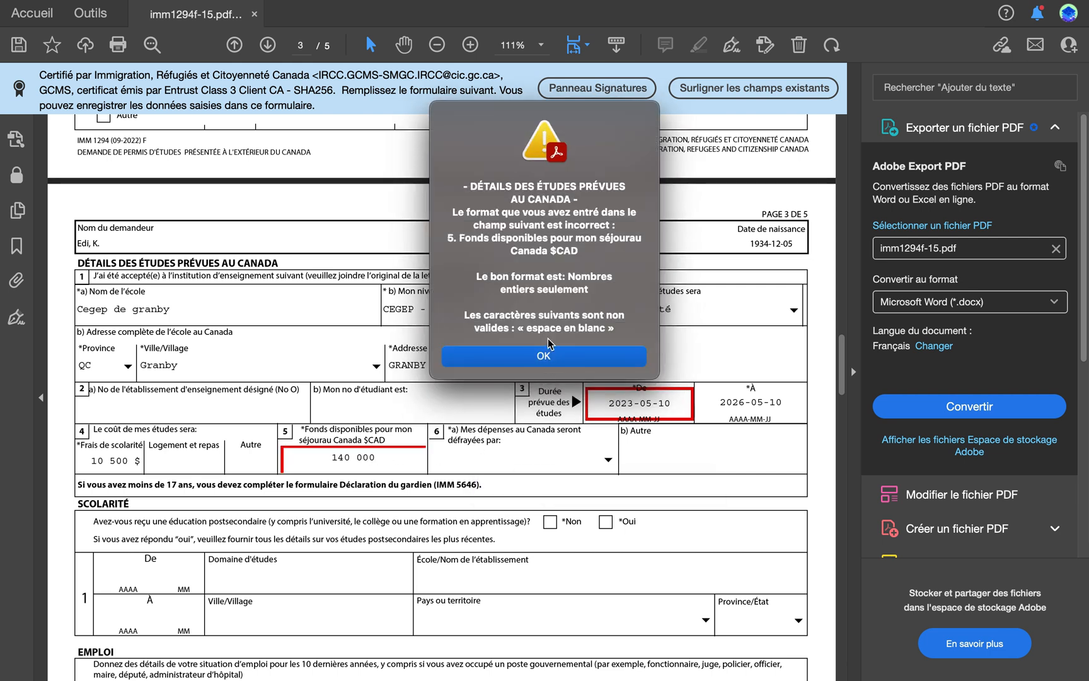
pyautogui.click(555, 355)
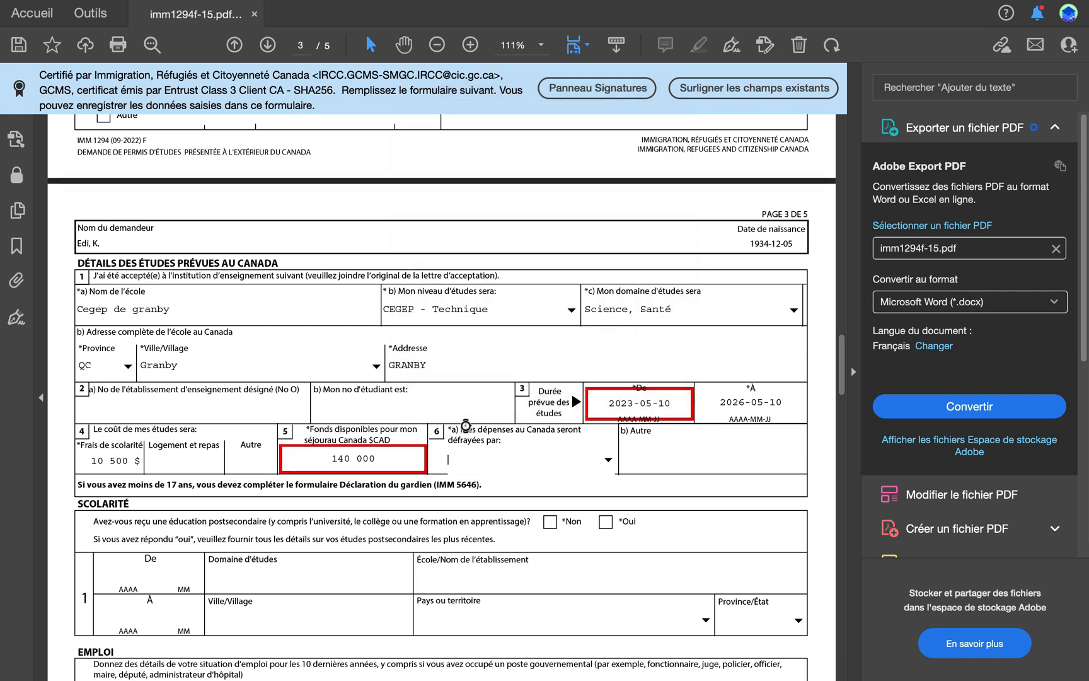
pyautogui.click(357, 459)
pyautogui.press('BackSpace')
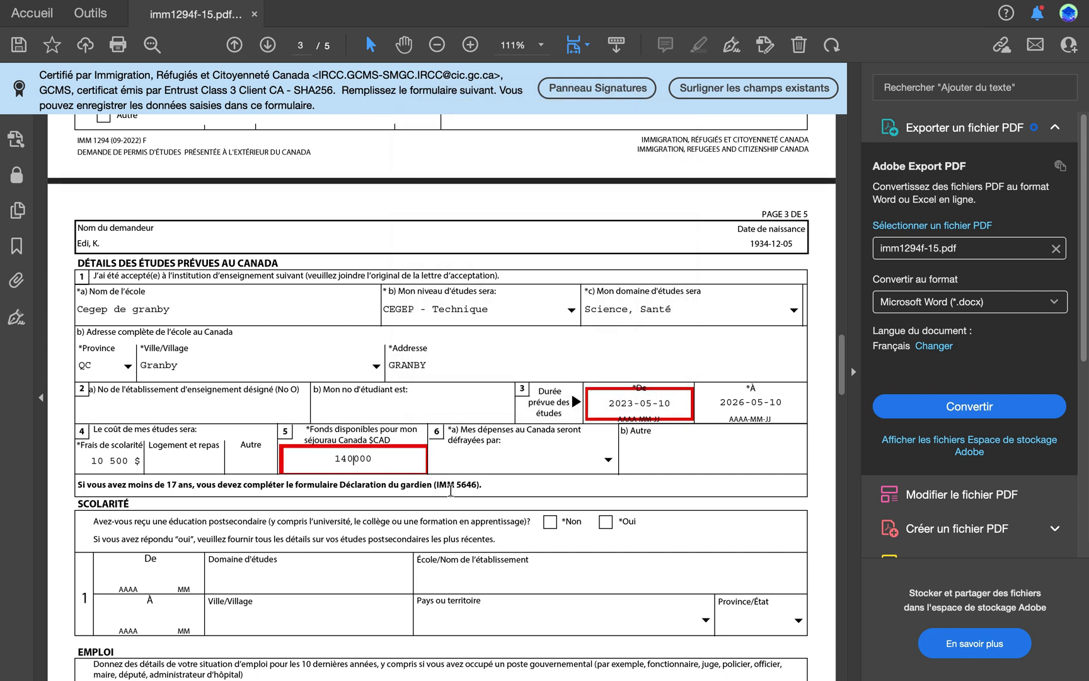
pyautogui.click(486, 465)
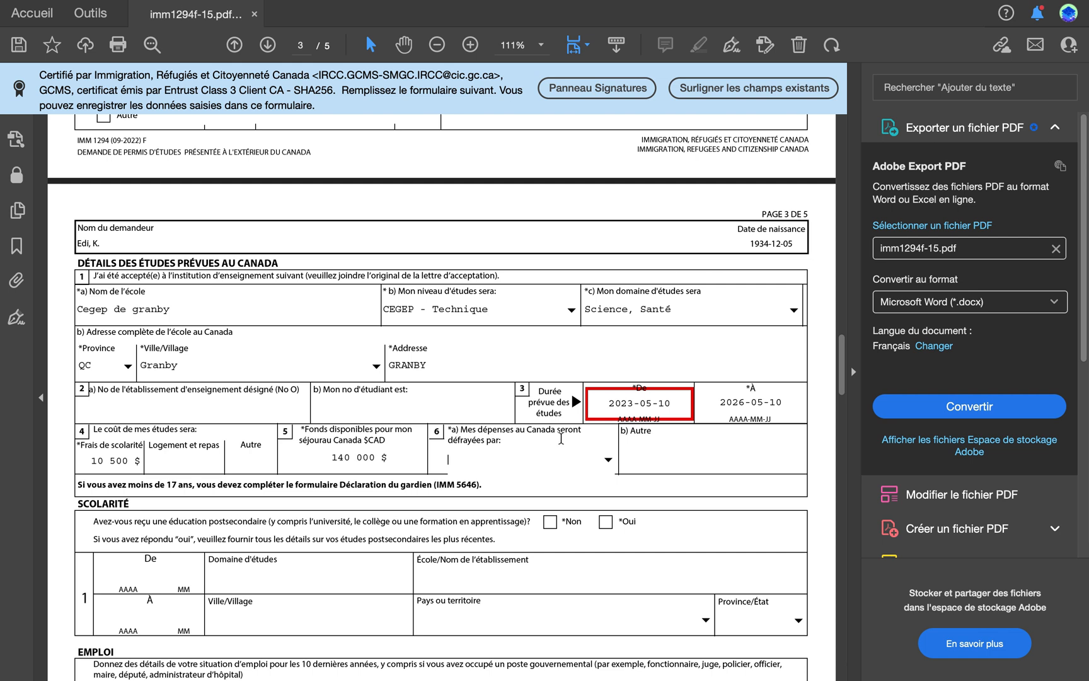
# Step: Indicate that the expenses in Canada are paid by Autre and specify TEMOIN DE MARIAGE
pyautogui.click(608, 459)
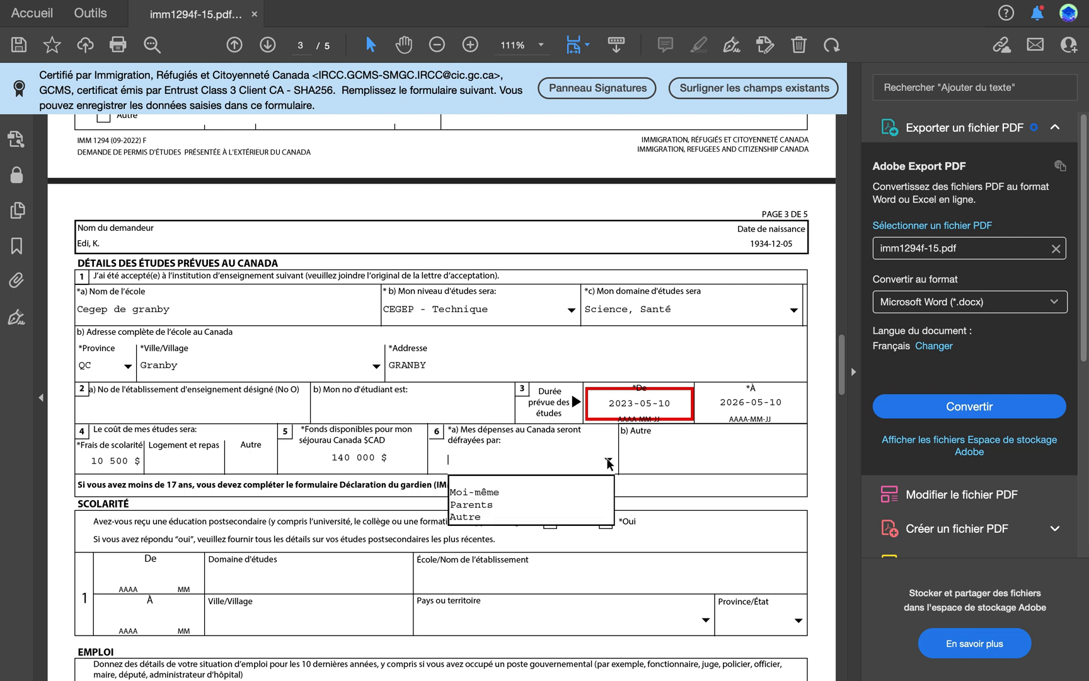
pyautogui.click(477, 517)
pyautogui.click(637, 459)
pyautogui.write('TEMOI')
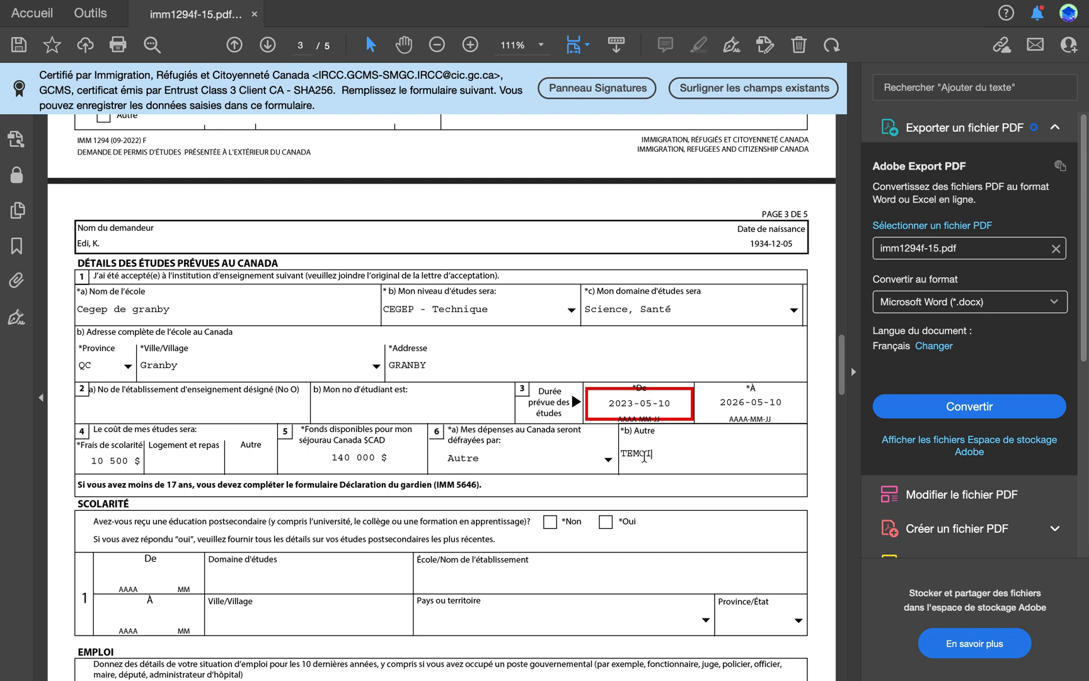
pyautogui.write(' DE MARIAGE')
pyautogui.click(658, 456)
pyautogui.write('N')
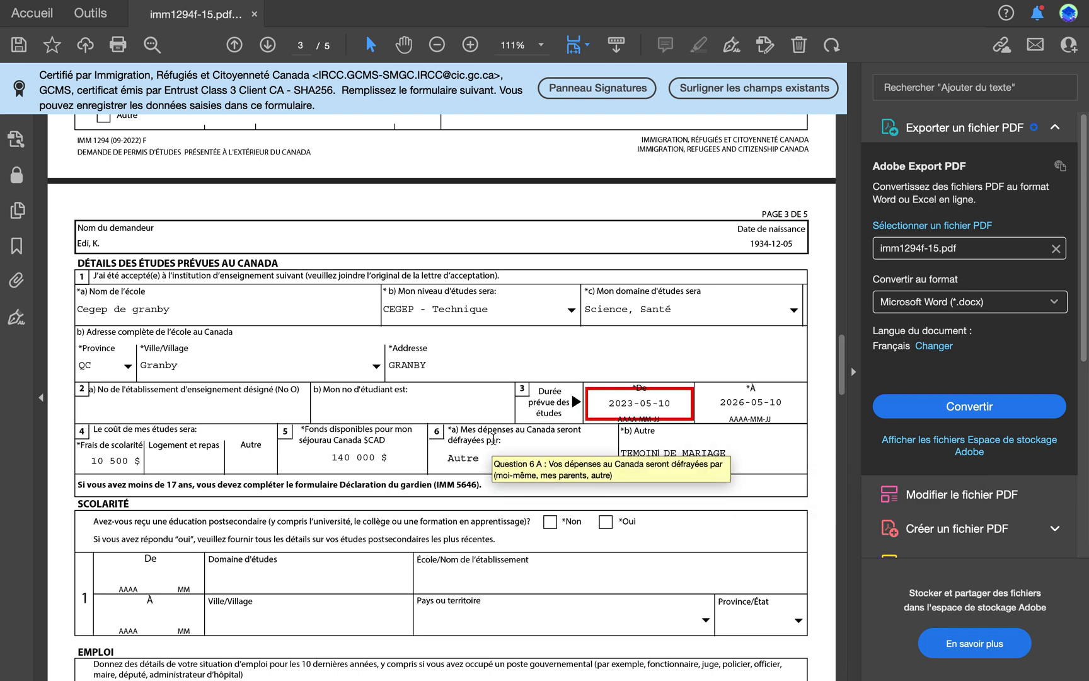
# Step: Answer Non to the postsecondary education question in the Scolarité section
pyautogui.scroll(-5, 523, 482)
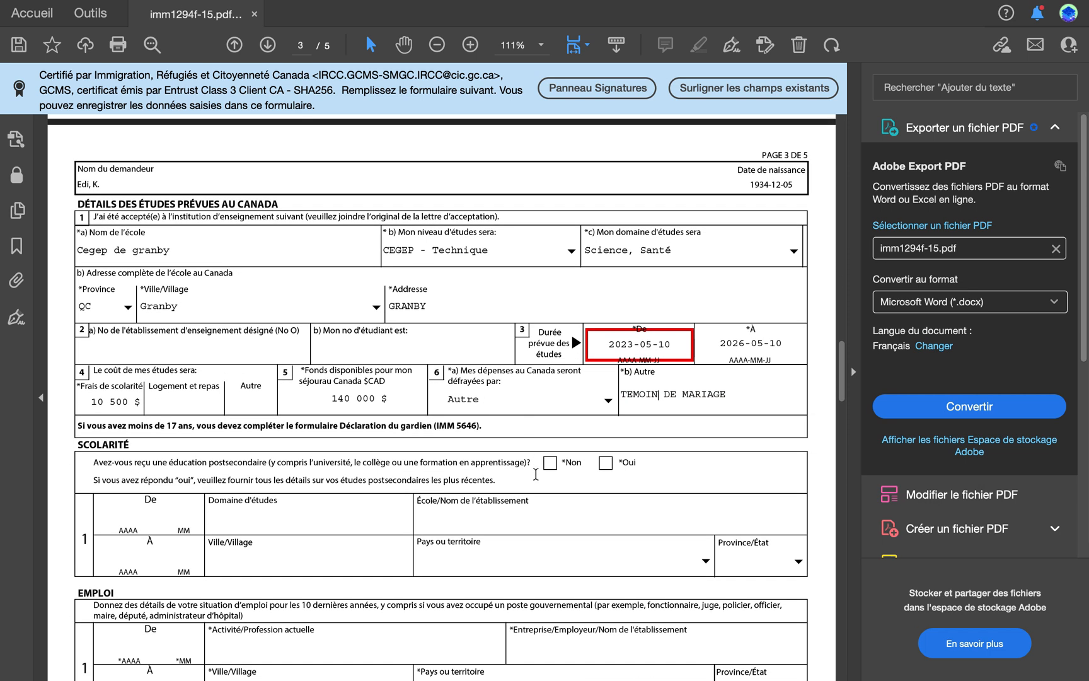
pyautogui.scroll(-2, 536, 474)
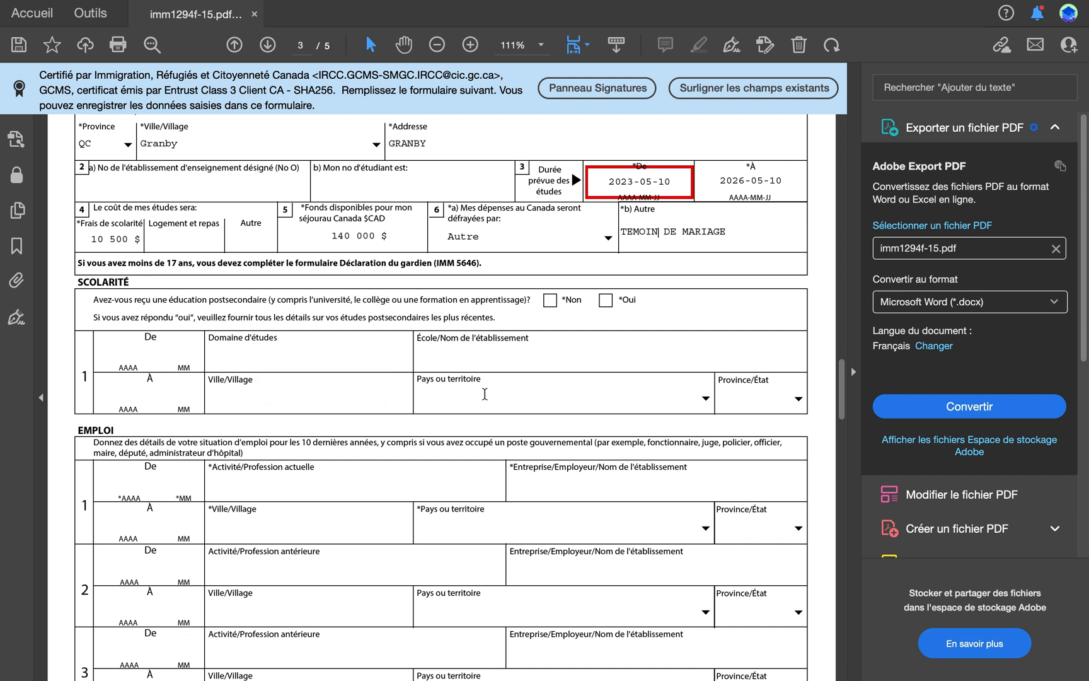
pyautogui.click(550, 302)
# Step: Examine the Emploi section's fields for the current and previous occupations, employers, dates and locations
pyautogui.scroll(-2, 370, 382)
pyautogui.scroll(-1, 369, 382)
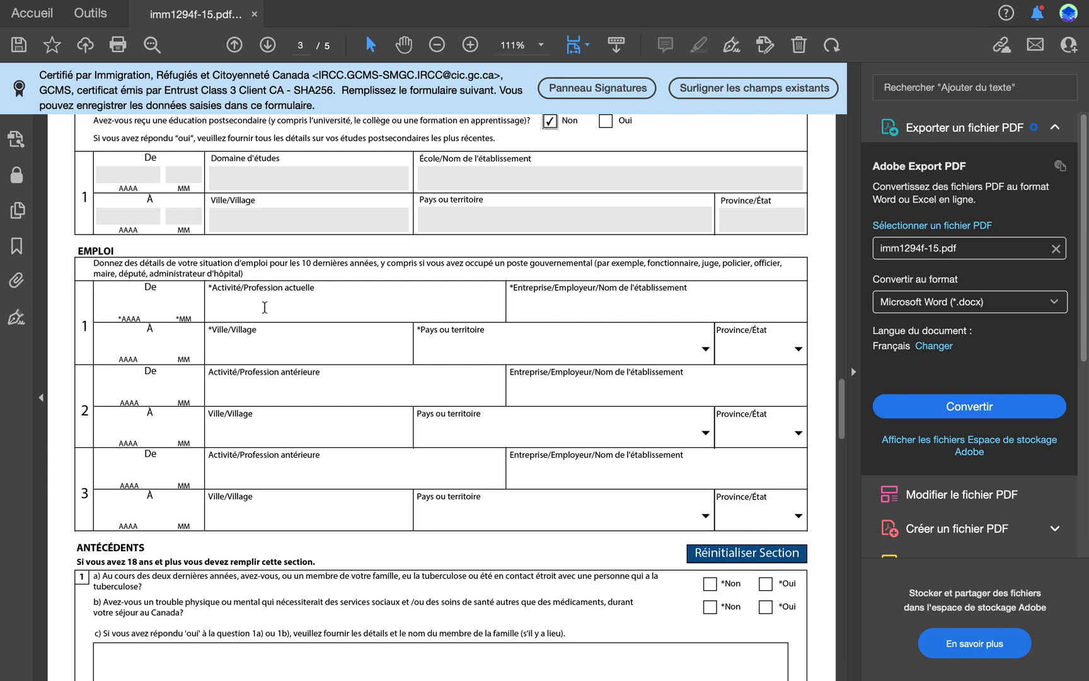
pyautogui.click(258, 307)
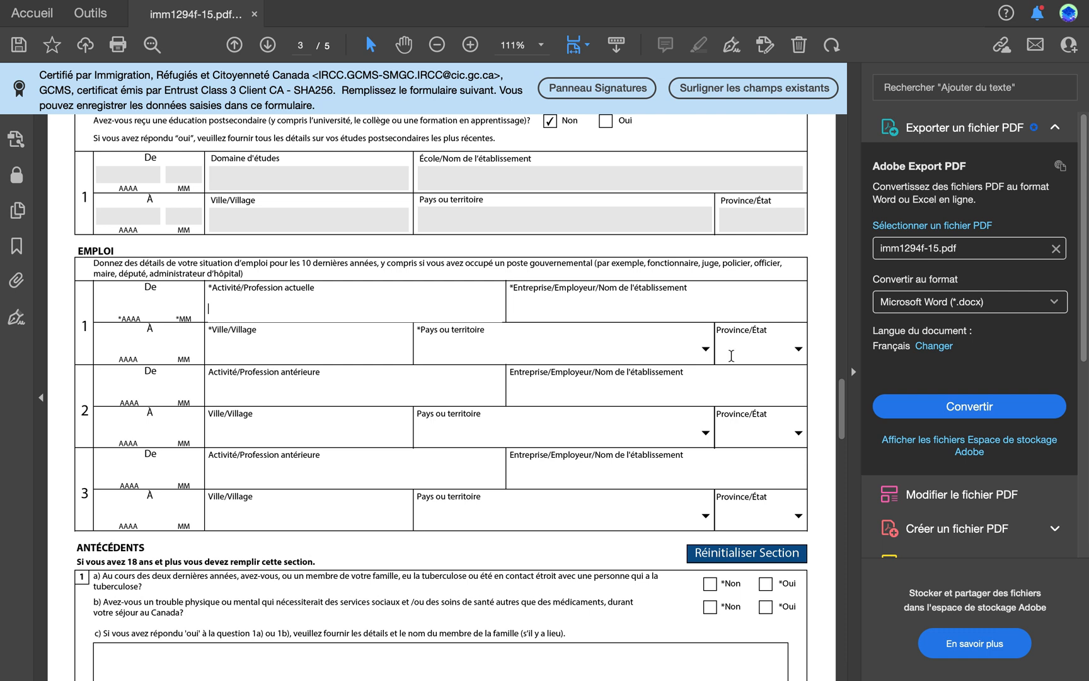
pyautogui.click(617, 300)
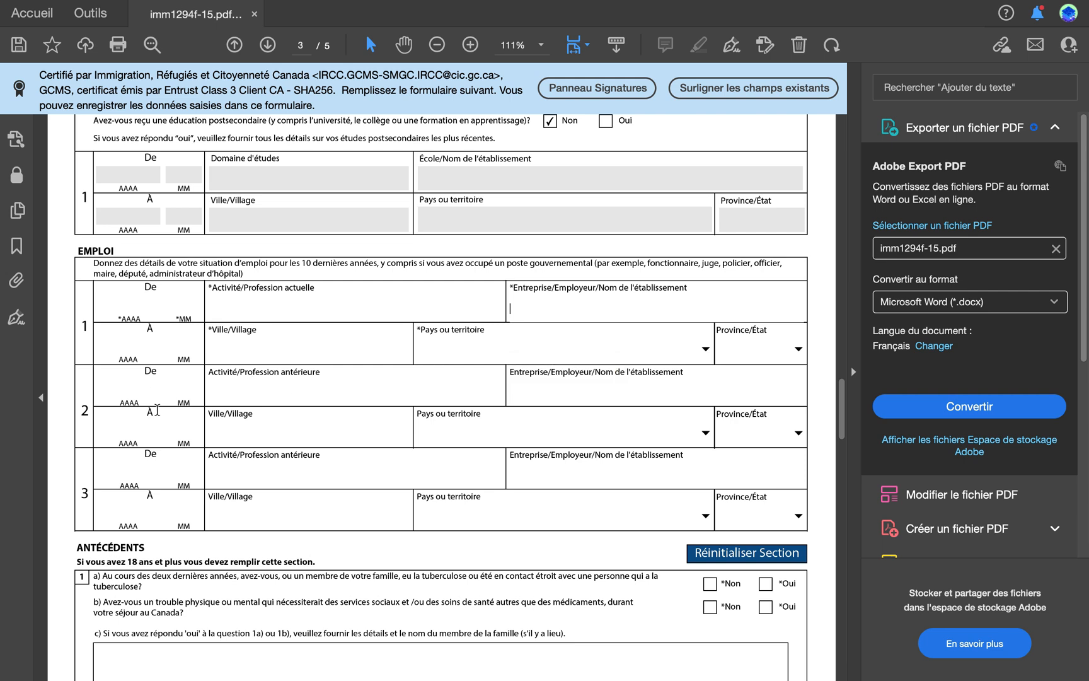
pyautogui.scroll(-1, 157, 410)
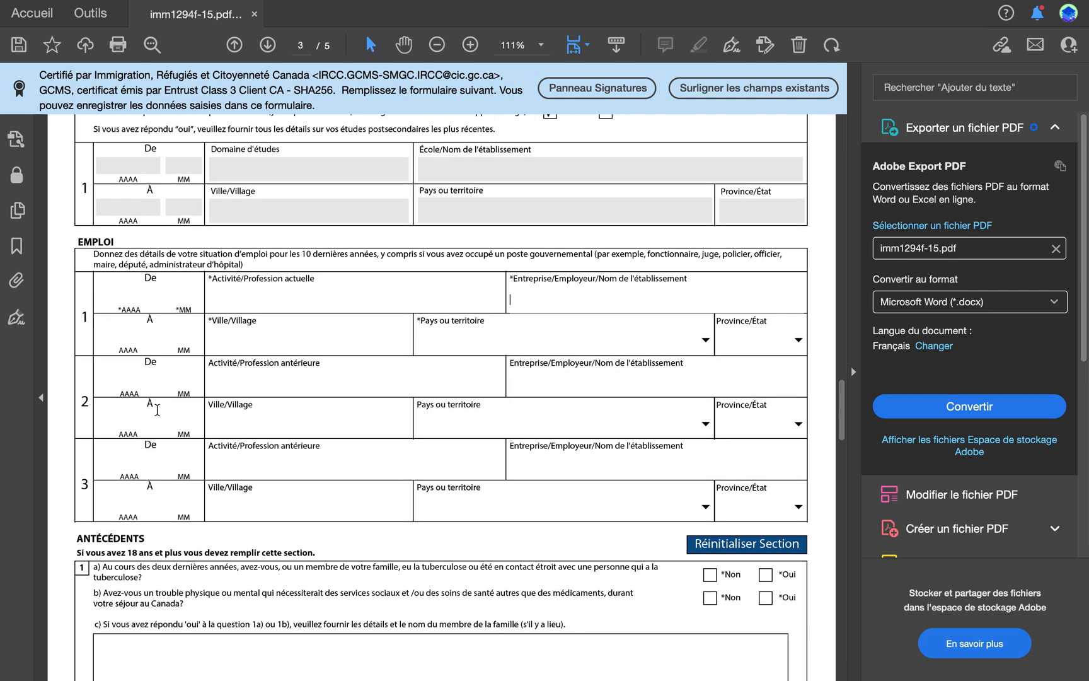
pyautogui.scroll(-3, 157, 410)
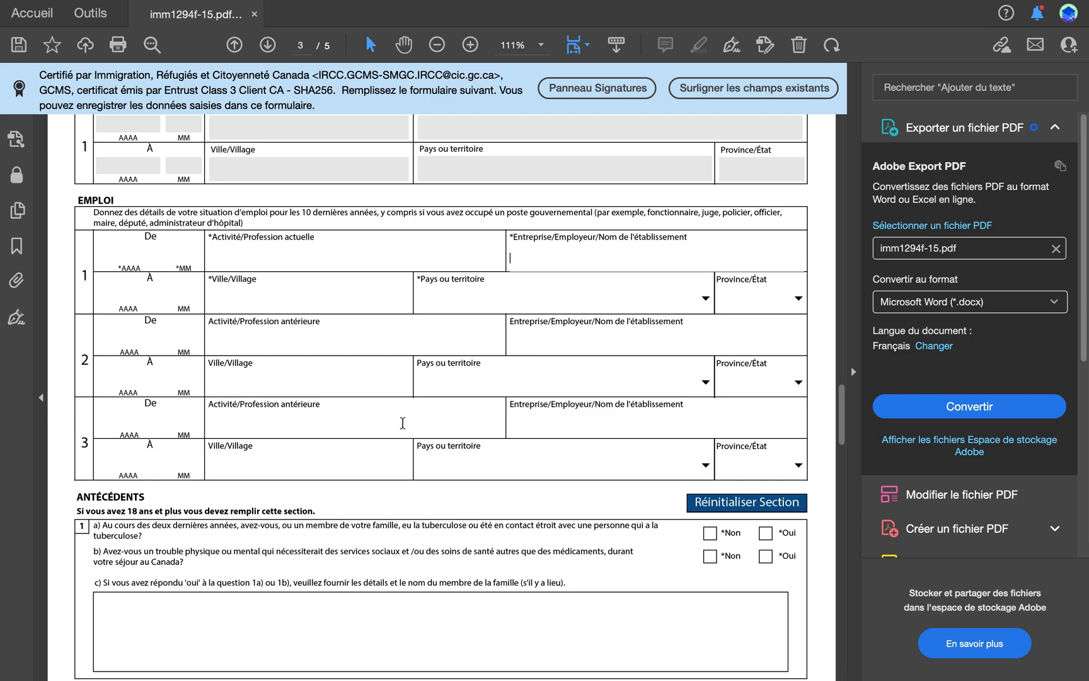
pyautogui.scroll(-3, 403, 423)
pyautogui.scroll(3, 403, 423)
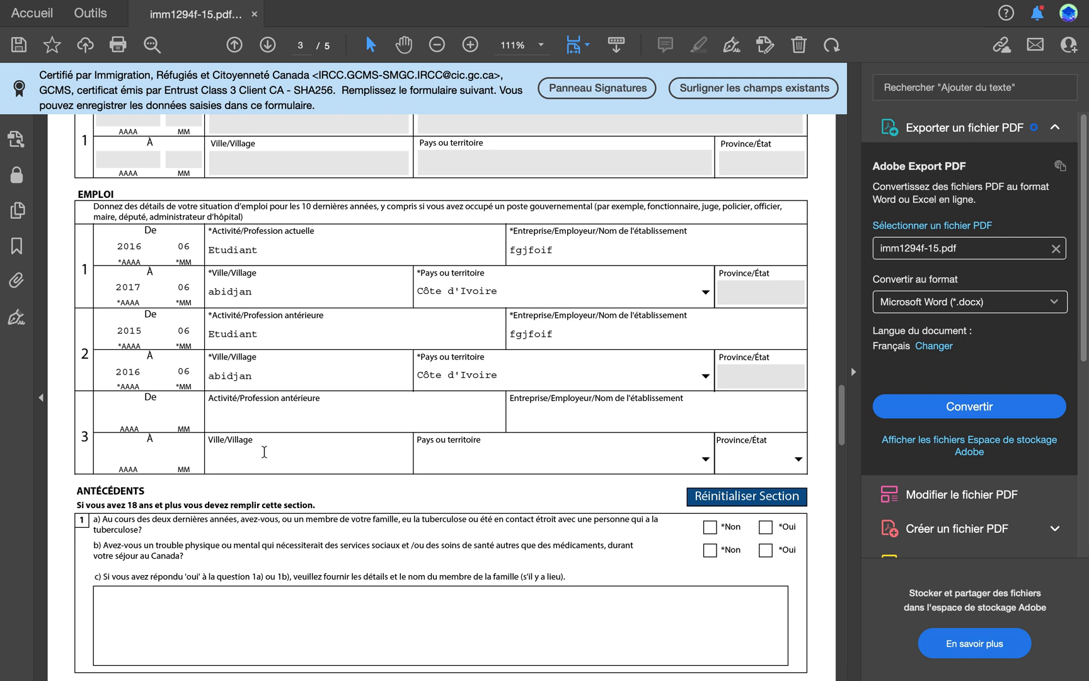
# Step: Answer Non to background questions 1a on tuberculosis and 1b on physical or mental disorders
pyautogui.scroll(-1, 264, 452)
pyautogui.scroll(-5, 264, 451)
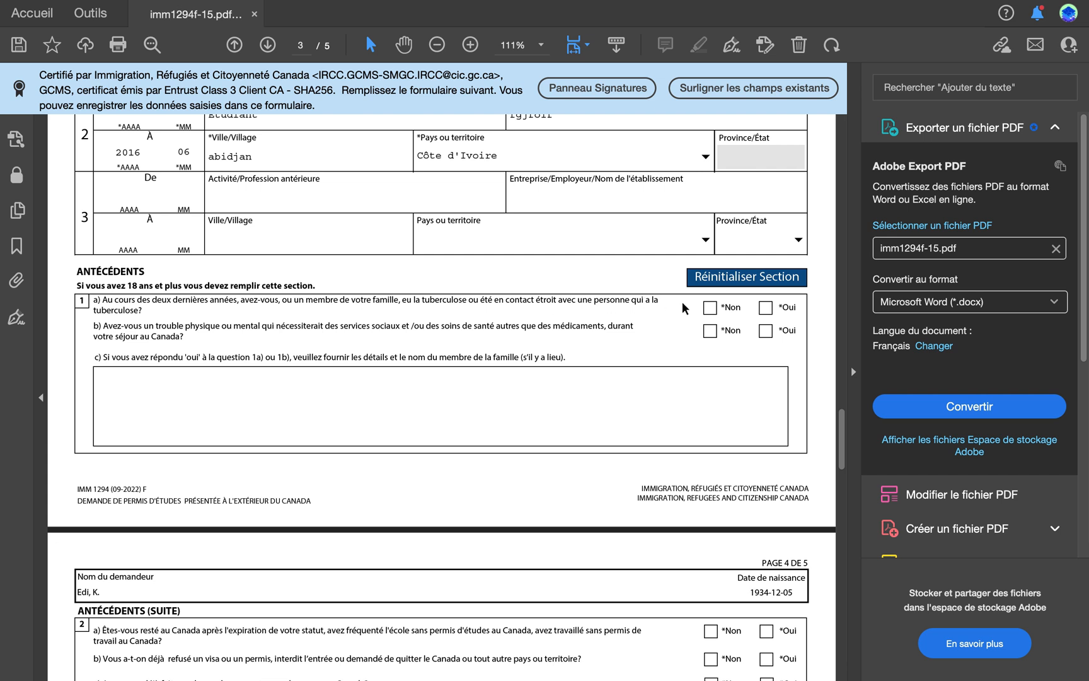
pyautogui.click(710, 307)
pyautogui.click(709, 333)
# Step: Answer Non to background questions 2a, 2b and 2c on status, refusals and previous applications to Canada
pyautogui.scroll(-3, 708, 336)
pyautogui.scroll(-3, 707, 336)
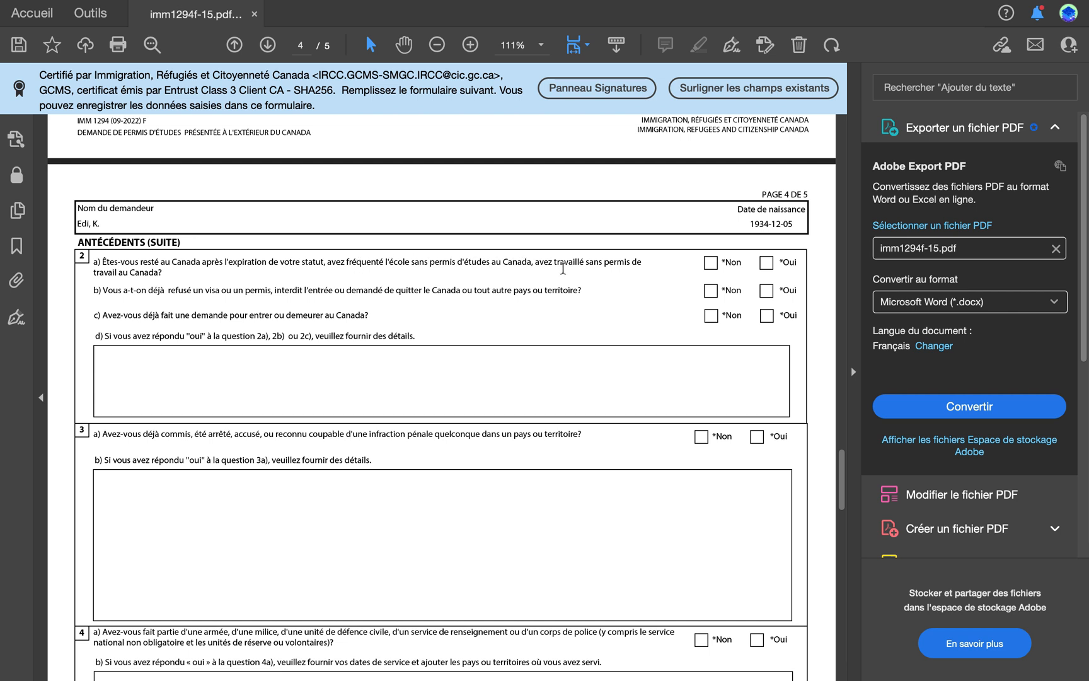
pyautogui.click(710, 267)
pyautogui.click(711, 292)
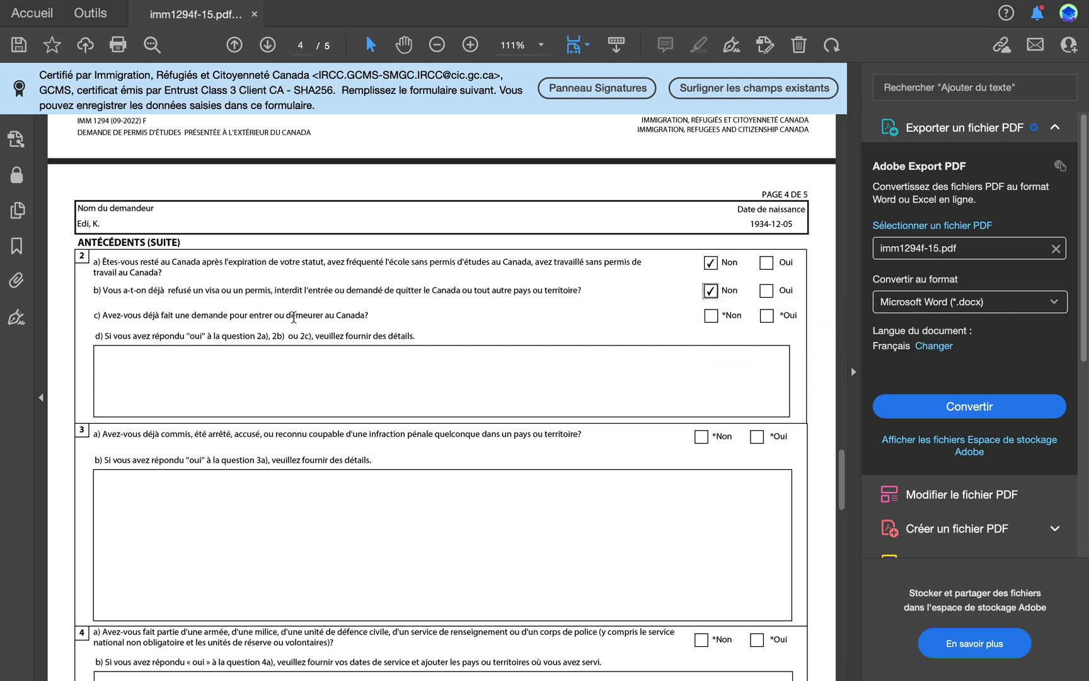
pyautogui.click(767, 314)
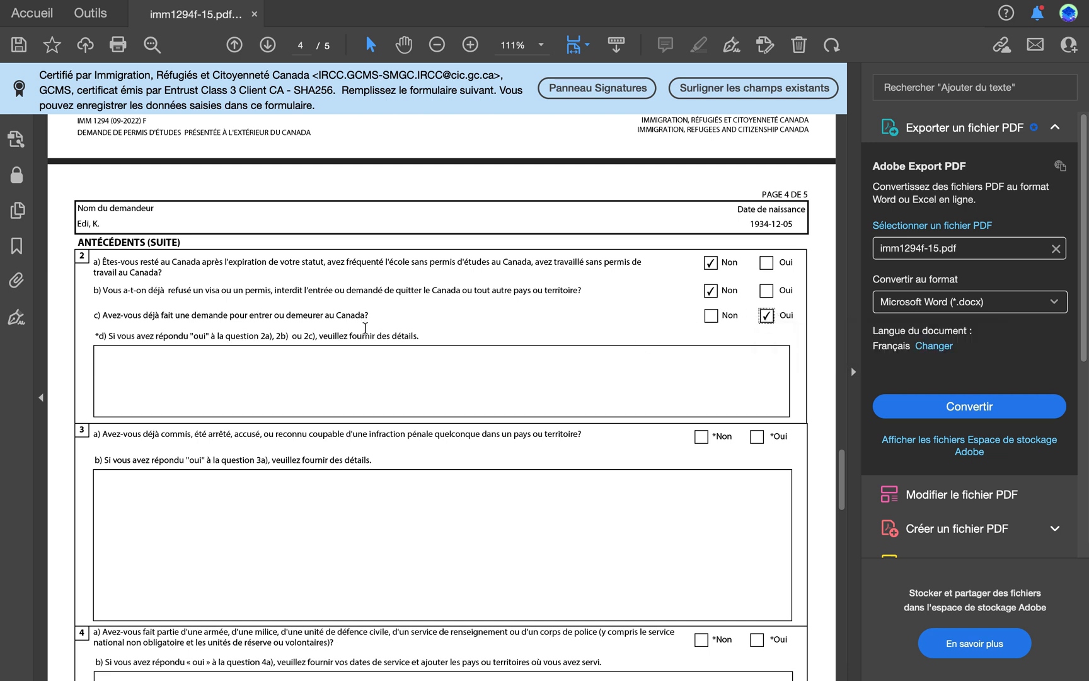
pyautogui.scroll(-1, 315, 340)
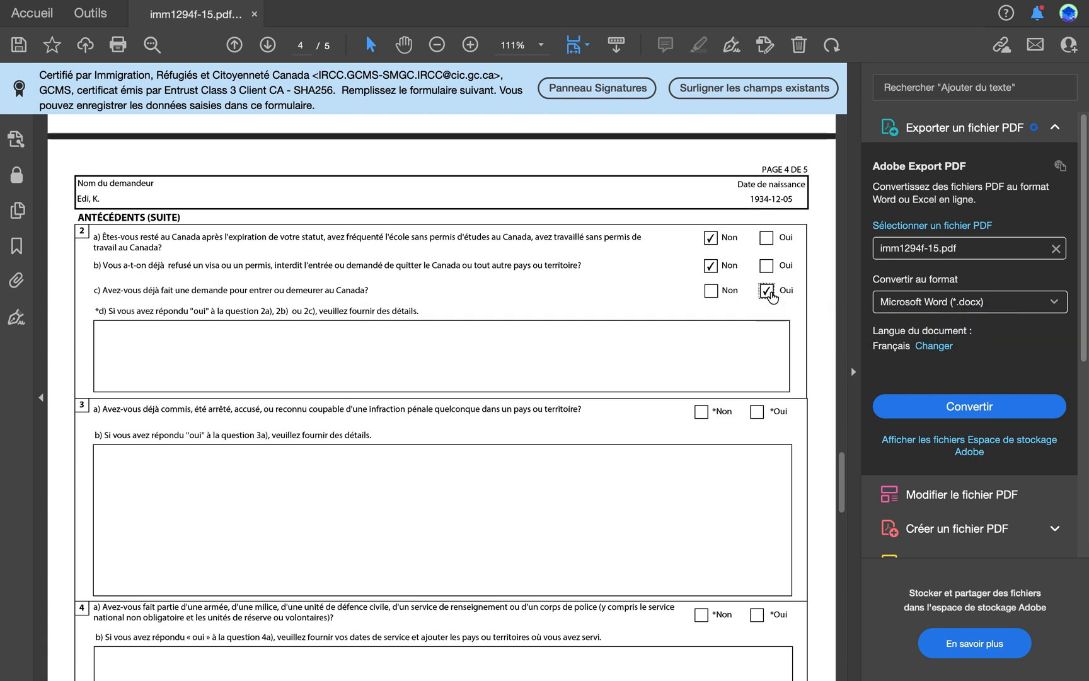
pyautogui.click(711, 291)
# Step: Answer Non to background questions 3a on criminal offences and 4a on military, militia or police service
pyautogui.scroll(-2, 474, 325)
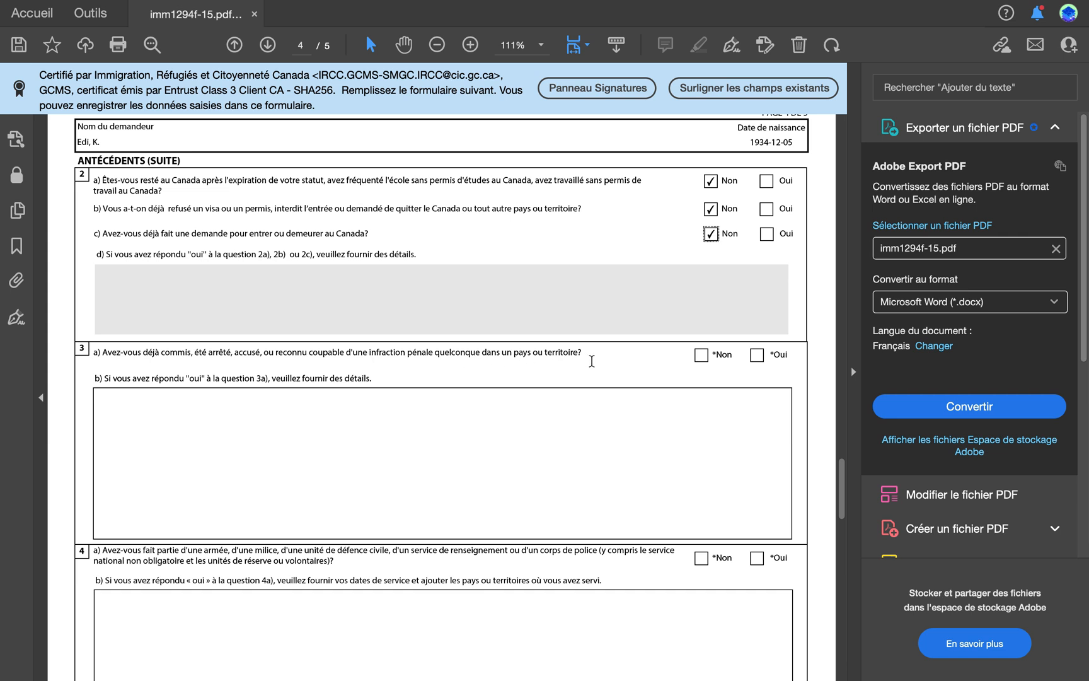
pyautogui.click(702, 356)
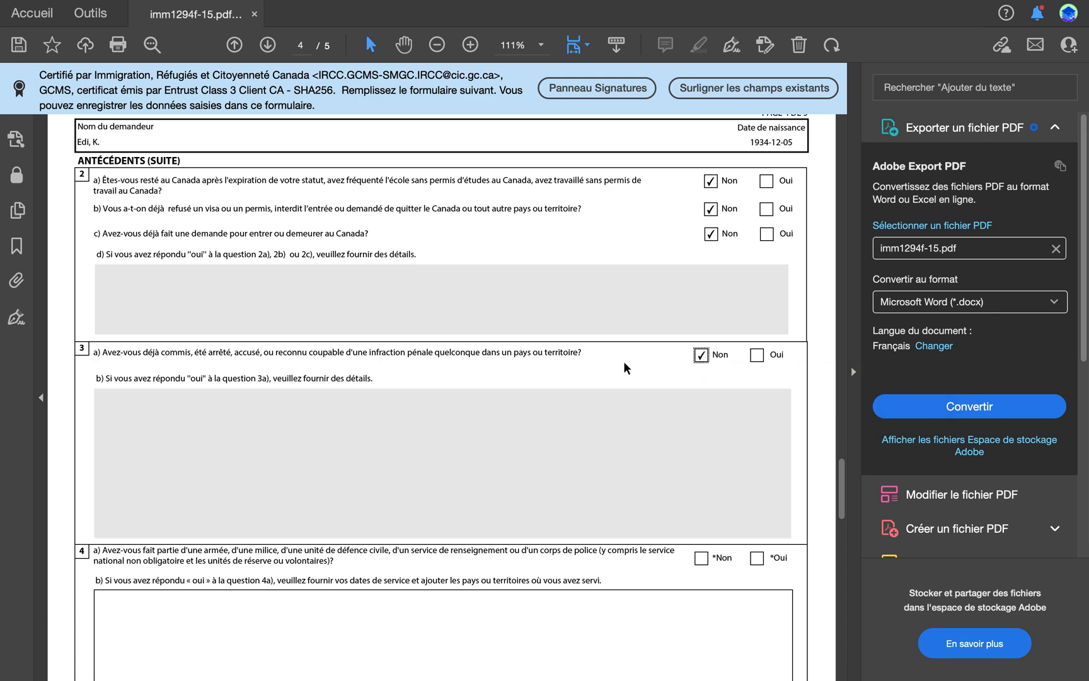
pyautogui.scroll(-4, 624, 360)
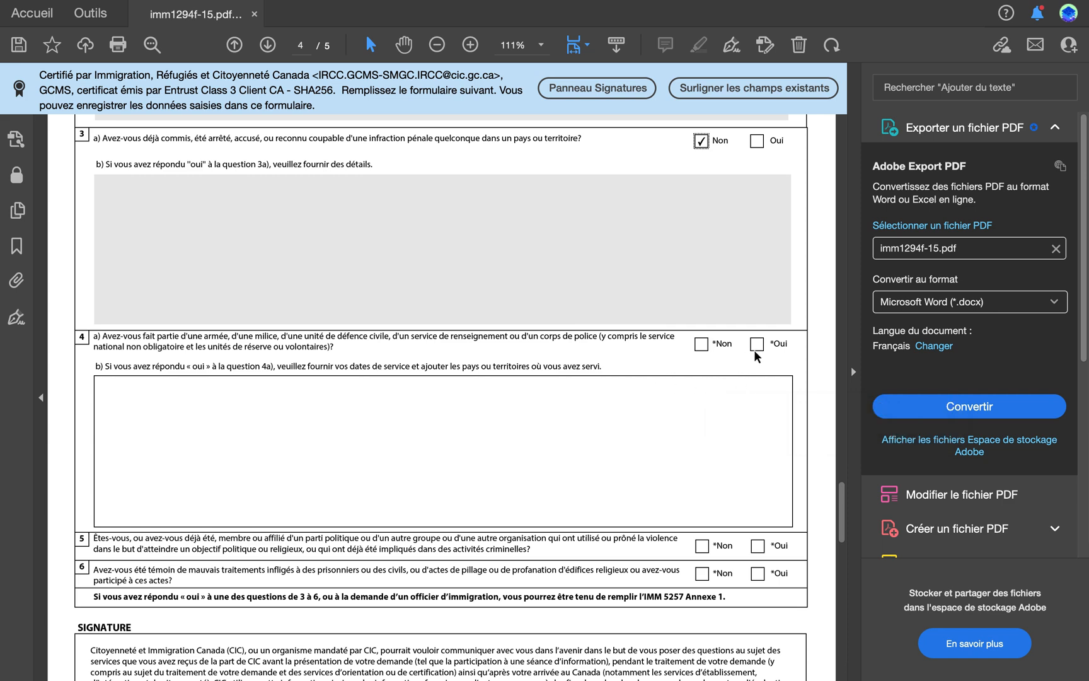
pyautogui.click(702, 344)
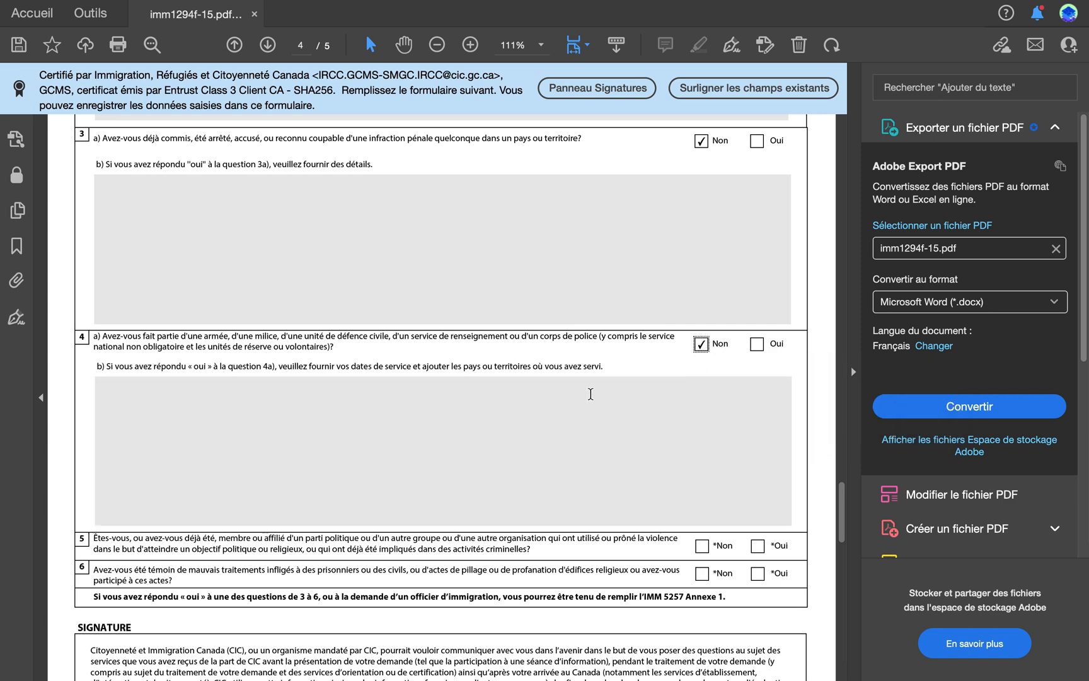
# Step: Answer Non to background questions 5 on violent political or religious groups and 6 on mistreatment or looting
pyautogui.scroll(-5, 584, 391)
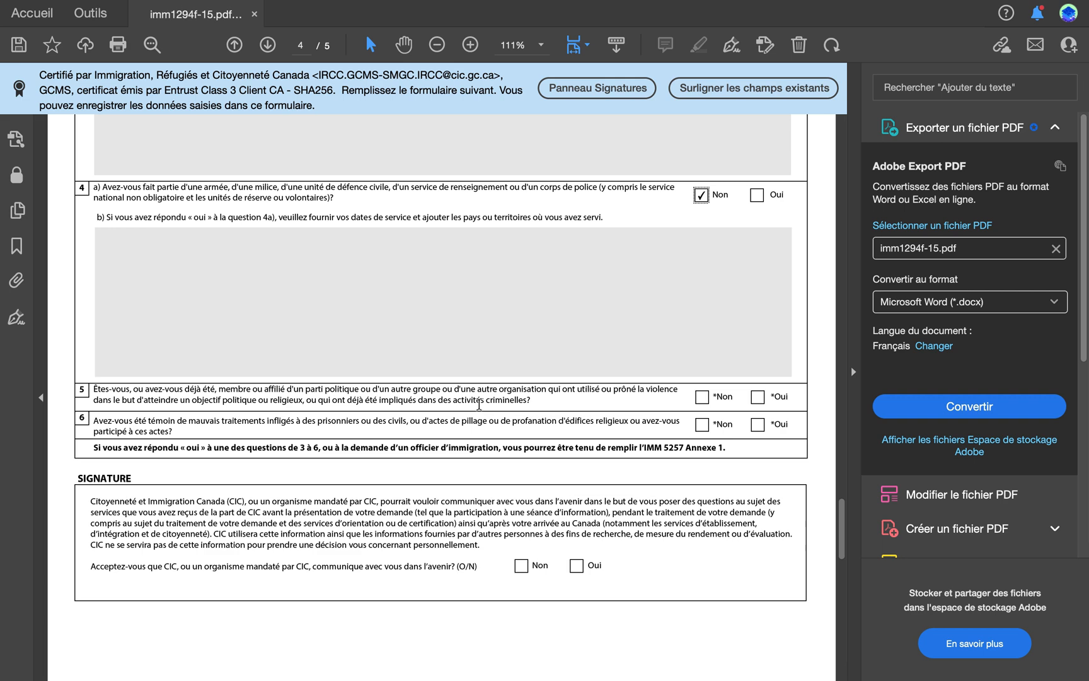
pyautogui.click(703, 401)
pyautogui.scroll(-2, 665, 373)
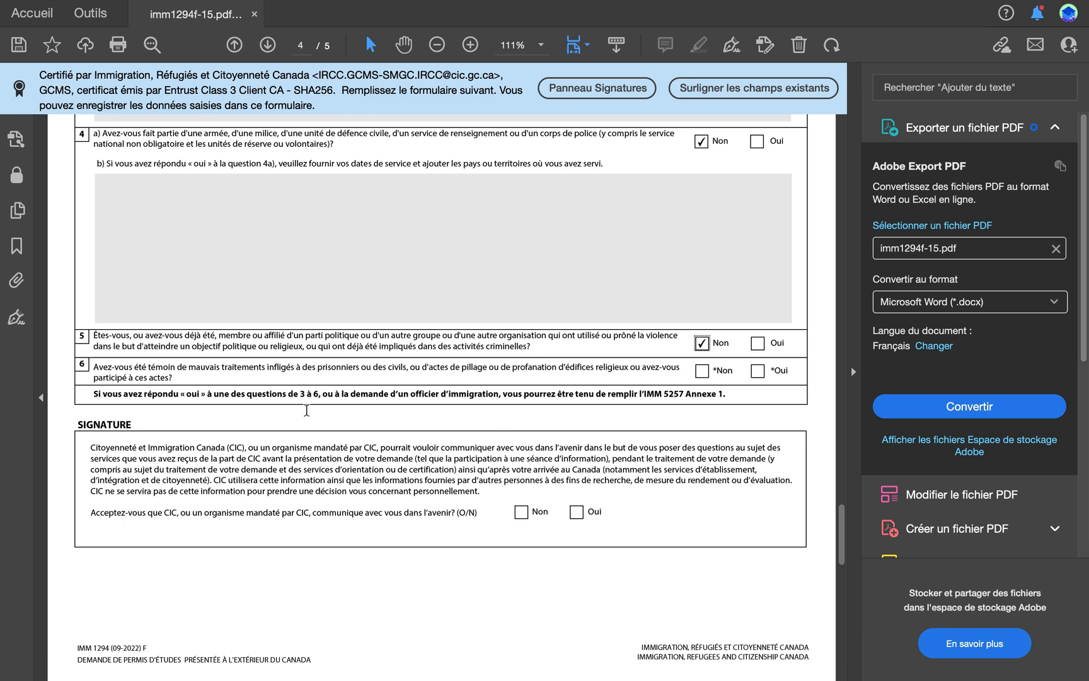
pyautogui.click(701, 377)
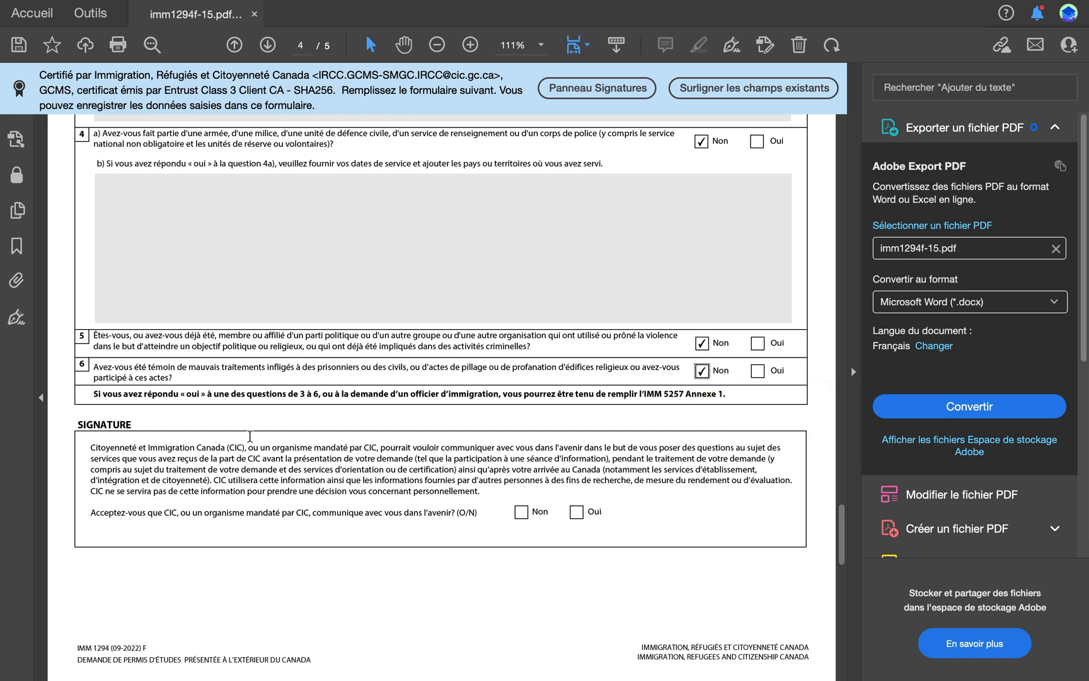
# Step: Answer Oui in the Signature section to being contacted by CIC in the future
pyautogui.scroll(-1, 250, 435)
pyautogui.scroll(-4, 250, 435)
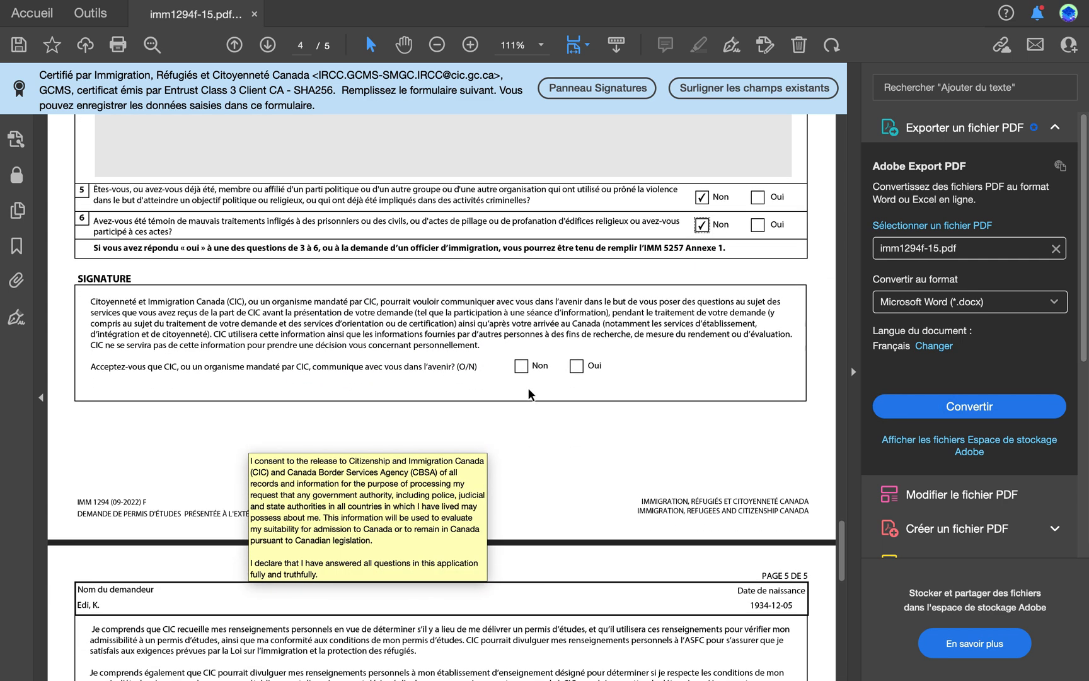
pyautogui.click(576, 366)
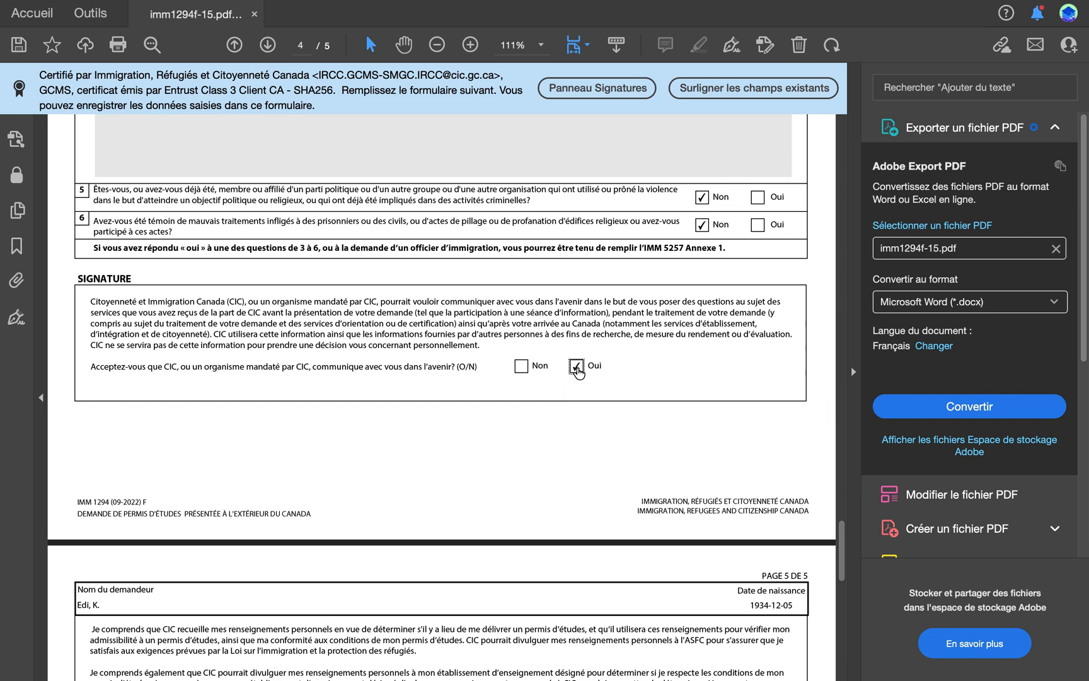
# Step: Validate the completed form at the end of page 5 and dismiss the validation message
pyautogui.scroll(-12, 289, 444)
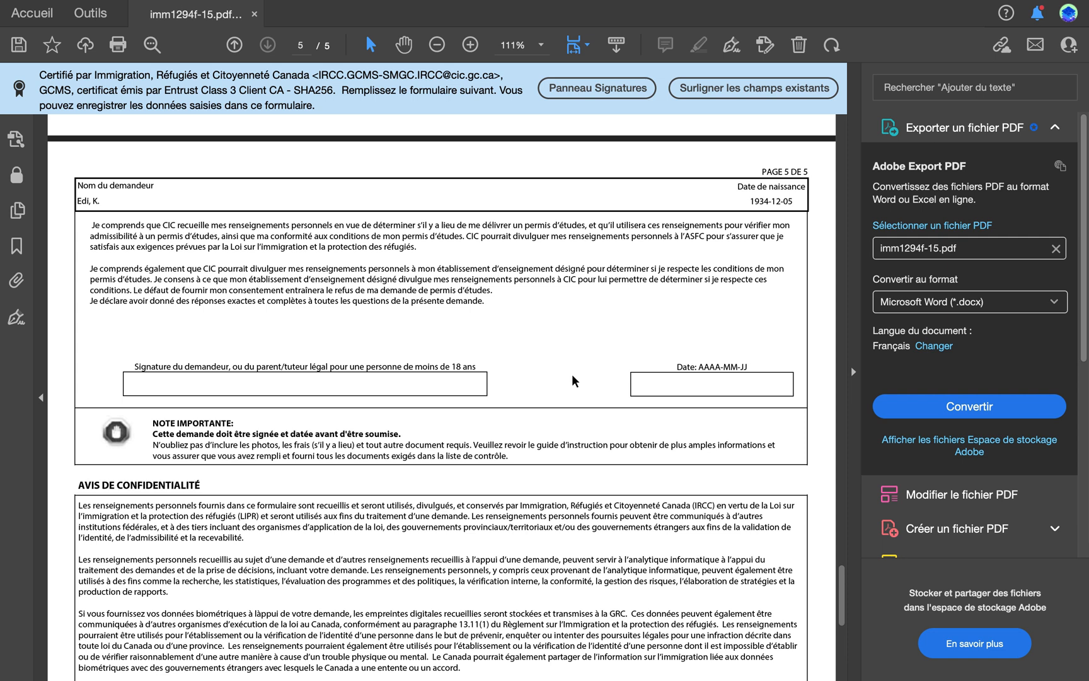
pyautogui.scroll(-6, 573, 380)
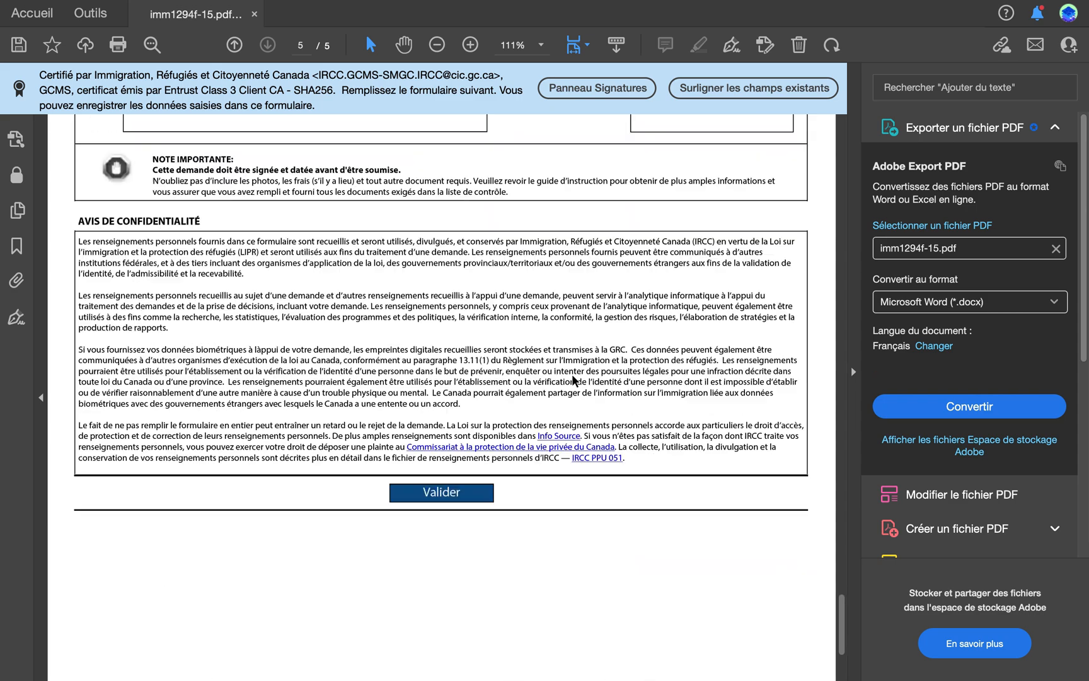
pyautogui.scroll(3, 573, 380)
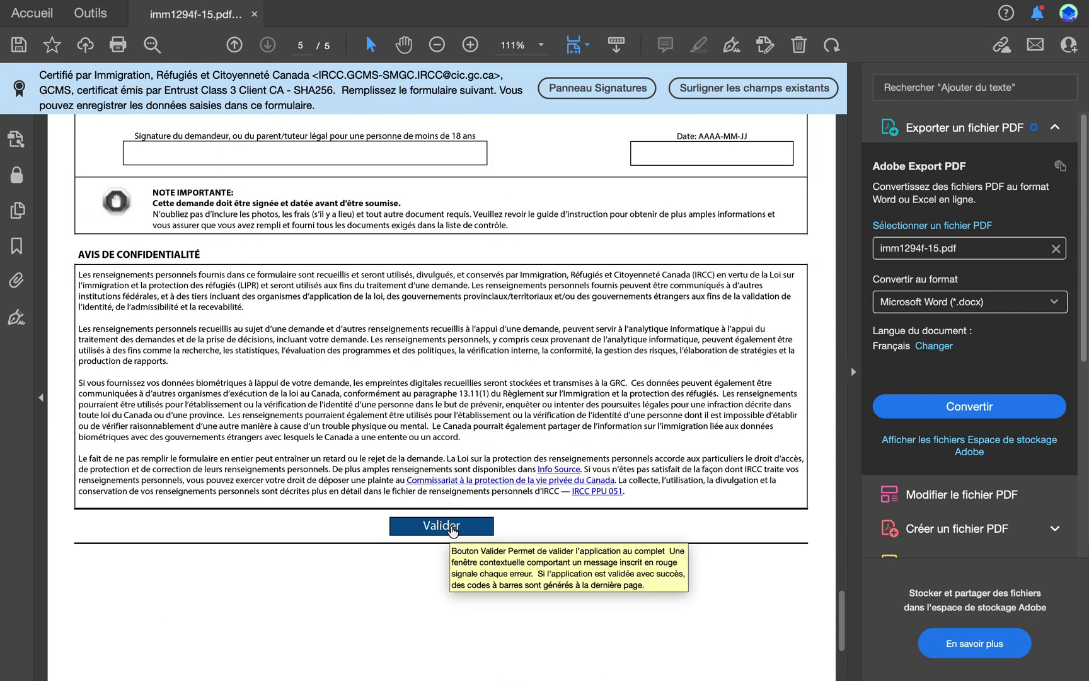
pyautogui.click(453, 530)
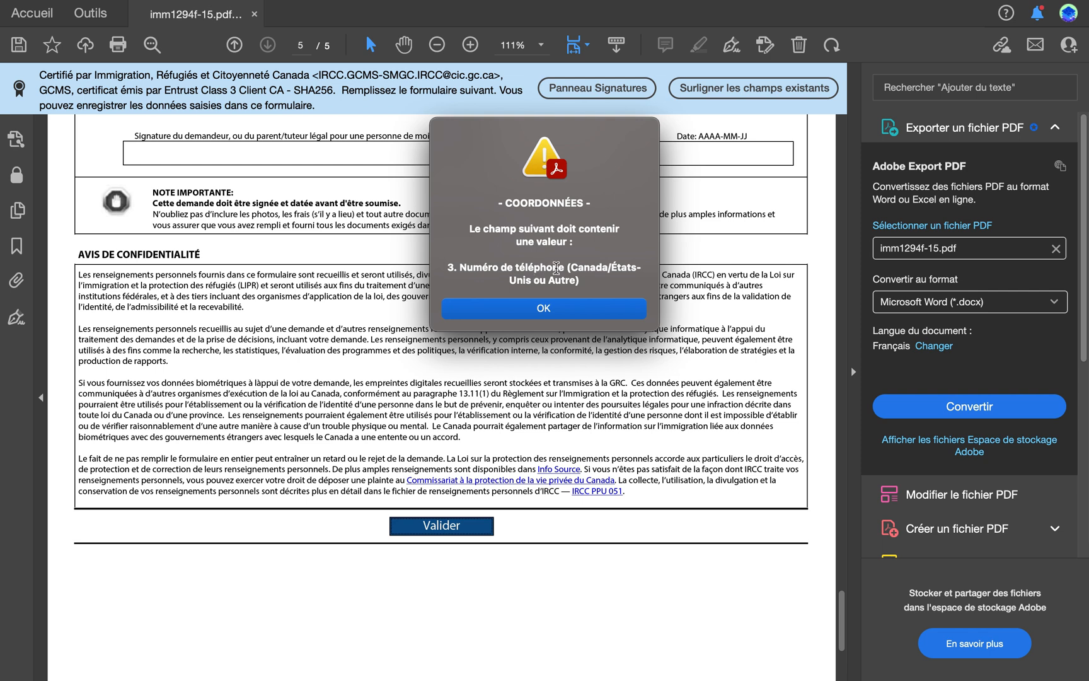
pyautogui.click(555, 307)
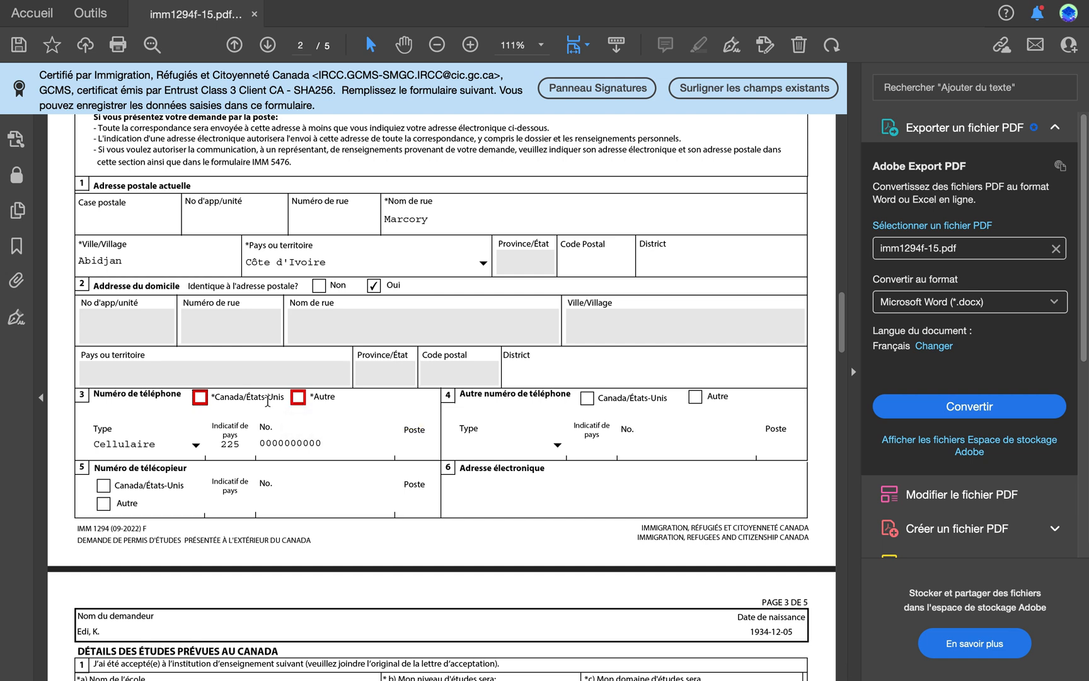
# Step: Mark the main telephone number as Autre with country code 225, and validate the form again from page 1
pyautogui.click(299, 401)
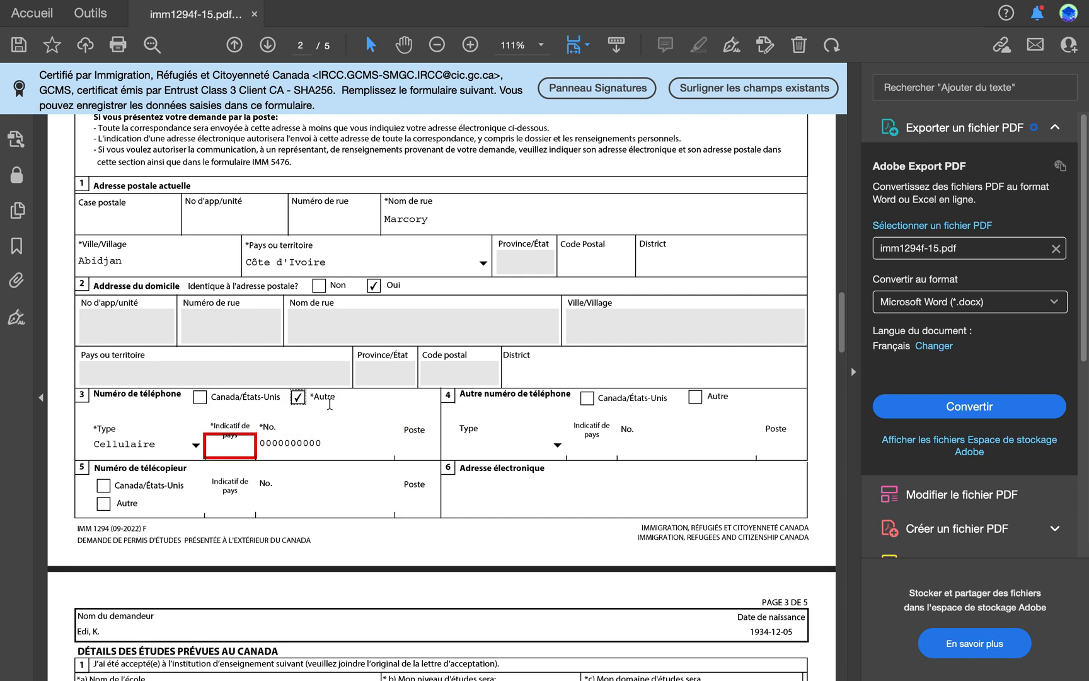
pyautogui.click(233, 448)
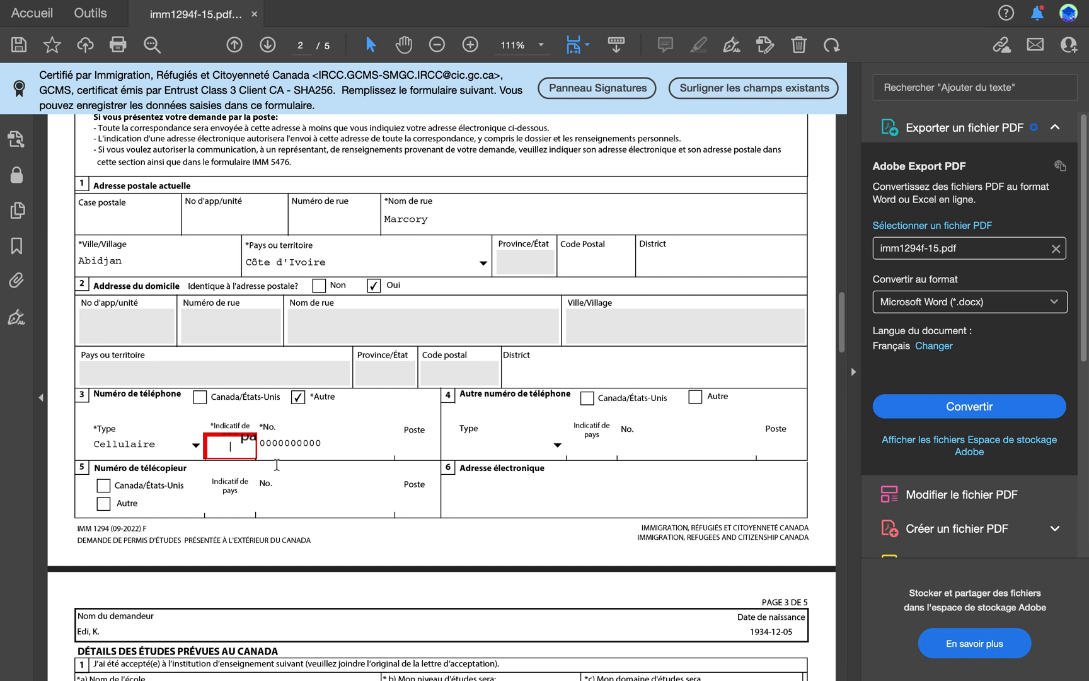
pyautogui.write('225')
pyautogui.press('Tab')
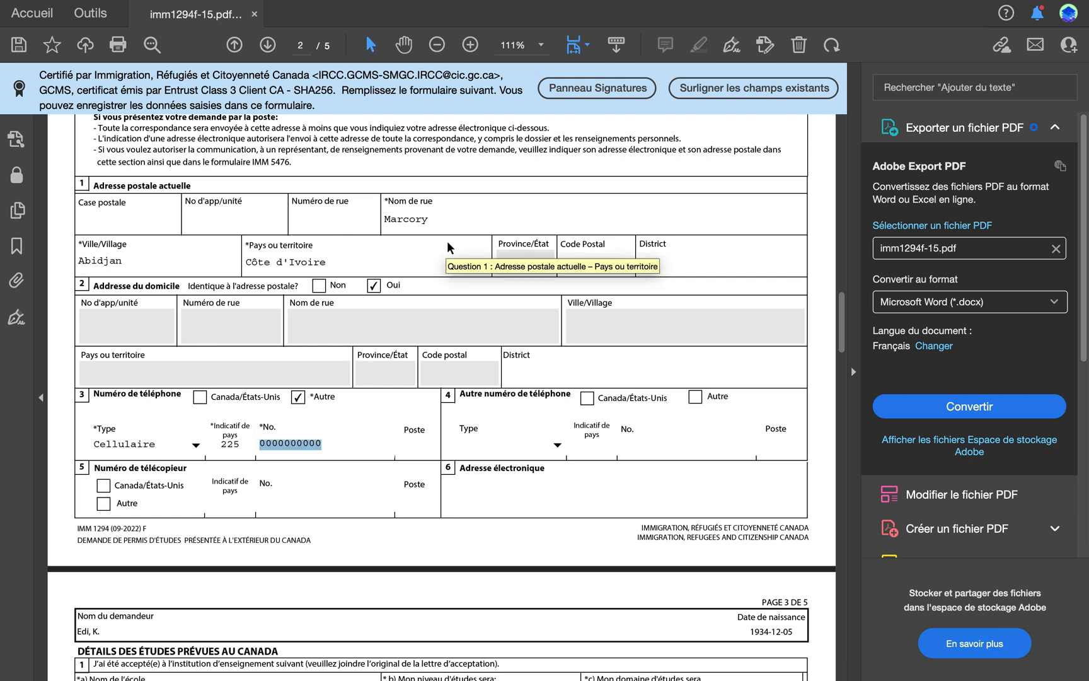
pyautogui.click(475, 280)
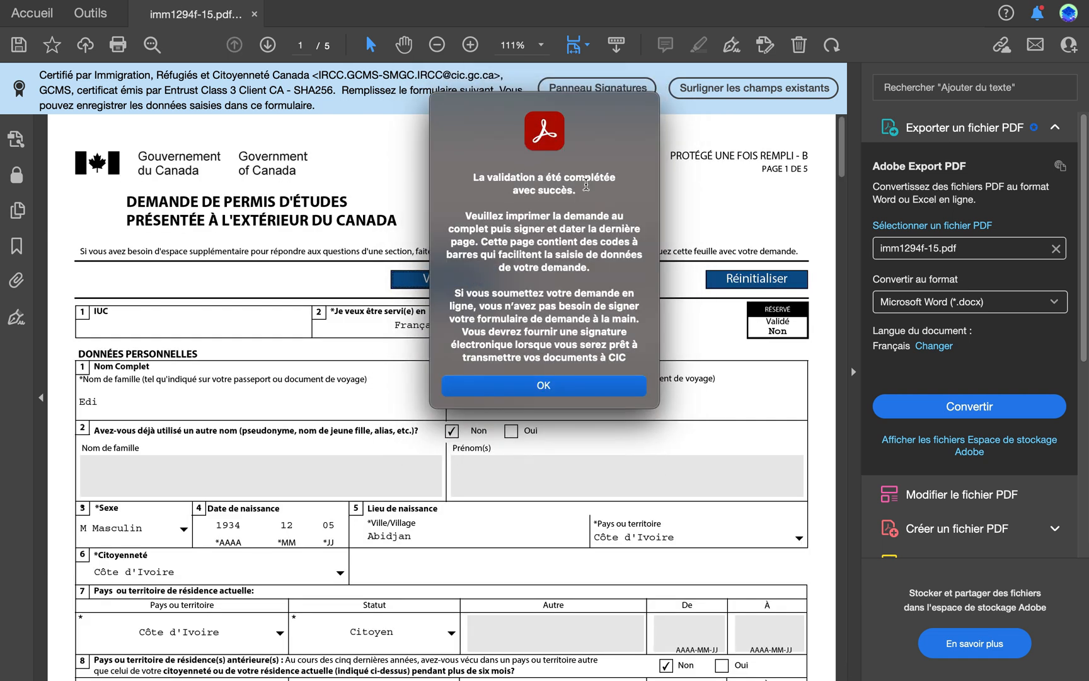
pyautogui.click(546, 386)
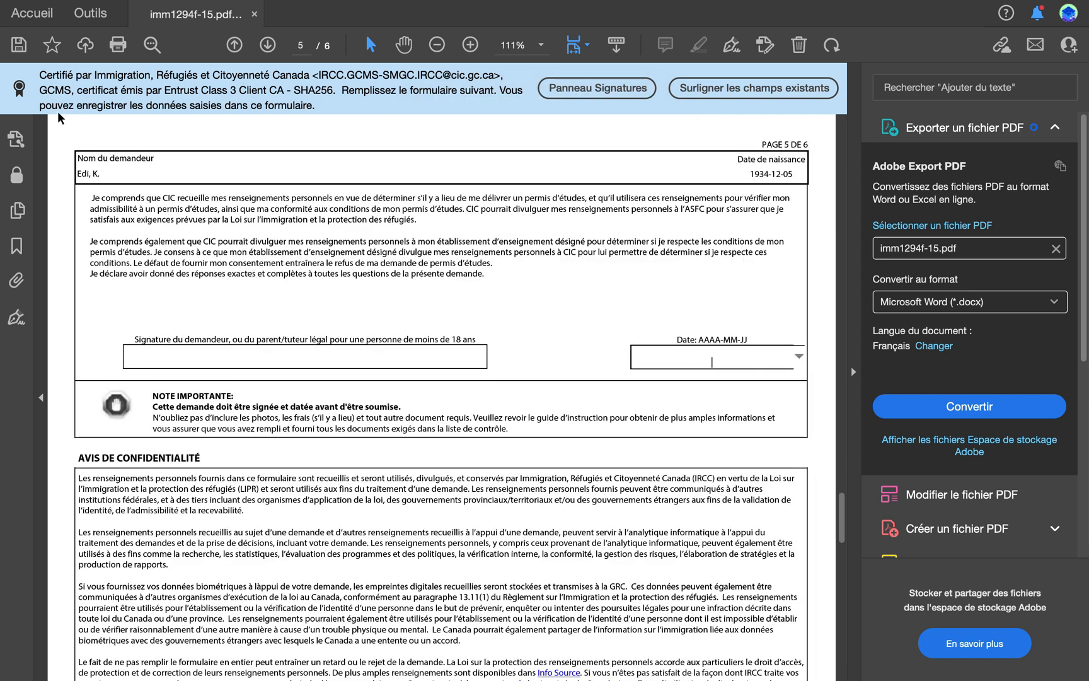
# Step: Close the imm1294f-15.pdf document and save its changes
pyautogui.click(22, 9)
pyautogui.moveTo(196, 9)
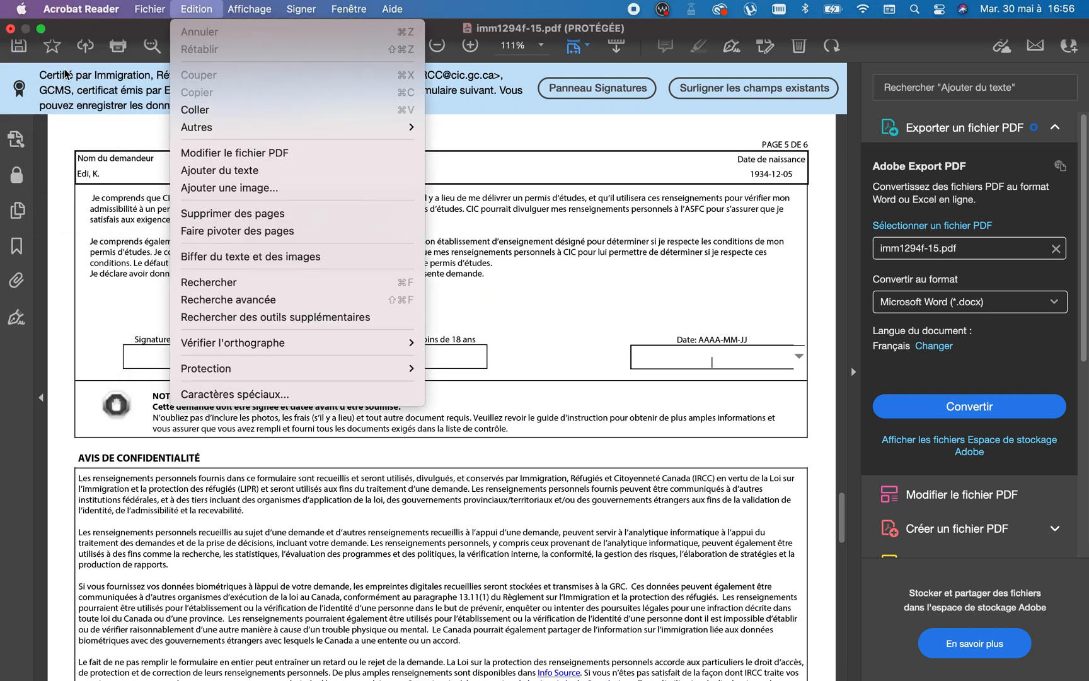
pyautogui.click(10, 28)
pyautogui.click(10, 28)
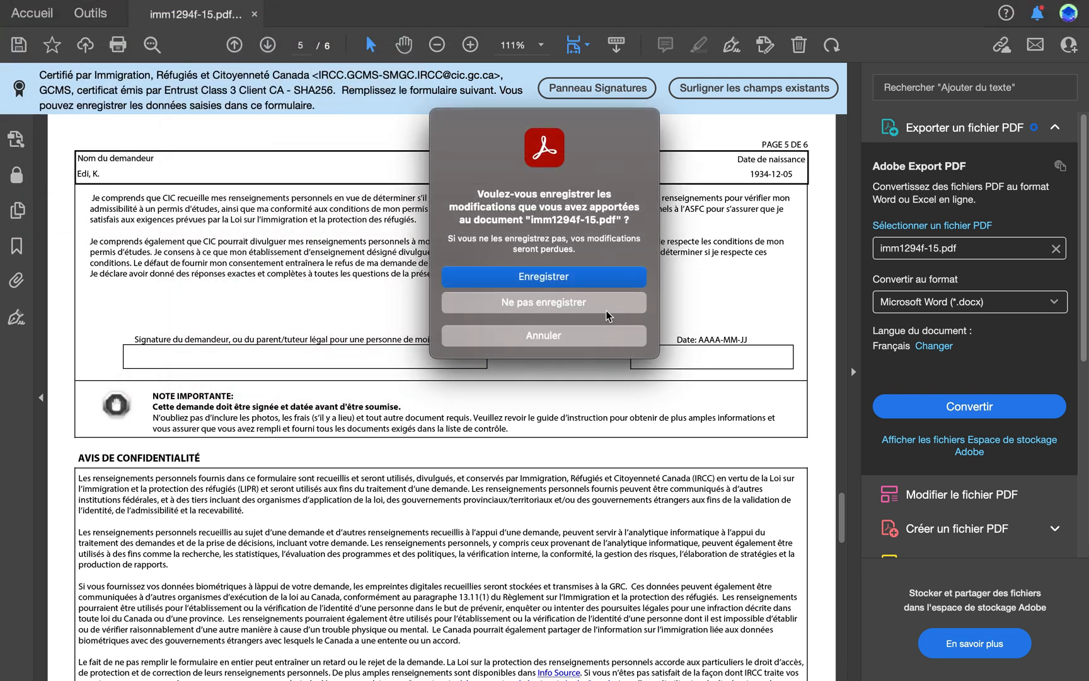
pyautogui.click(593, 273)
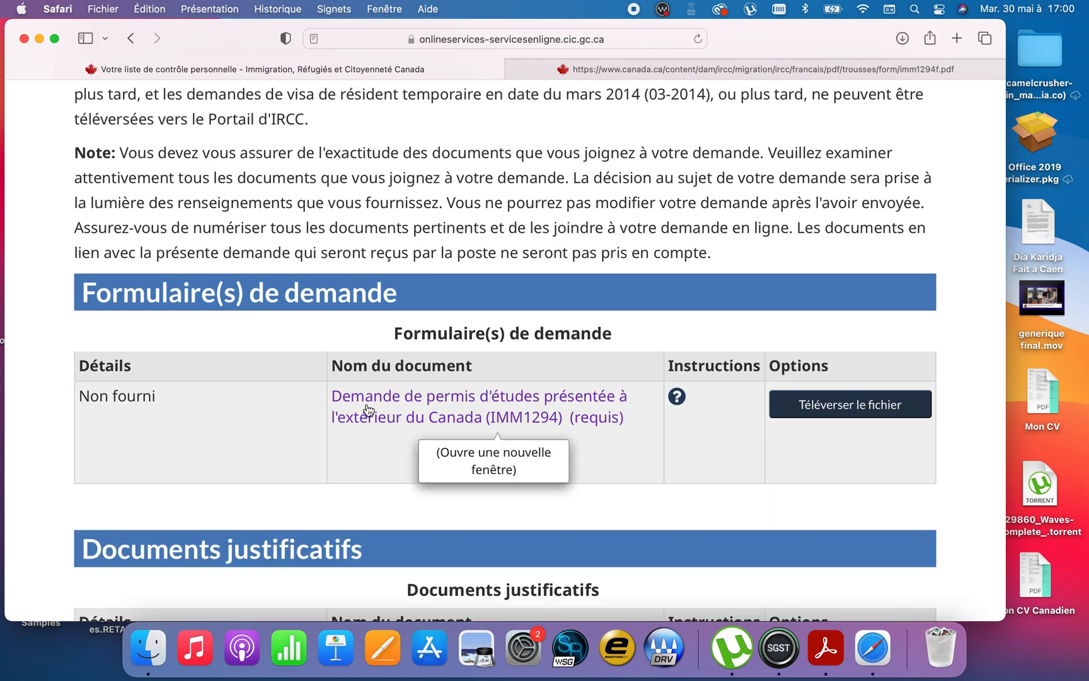
# Step: In Safari, try to upload imm1294f-10.pdf from the Téléchargements folder as the required IMM1294 study permit form
pyautogui.click(789, 409)
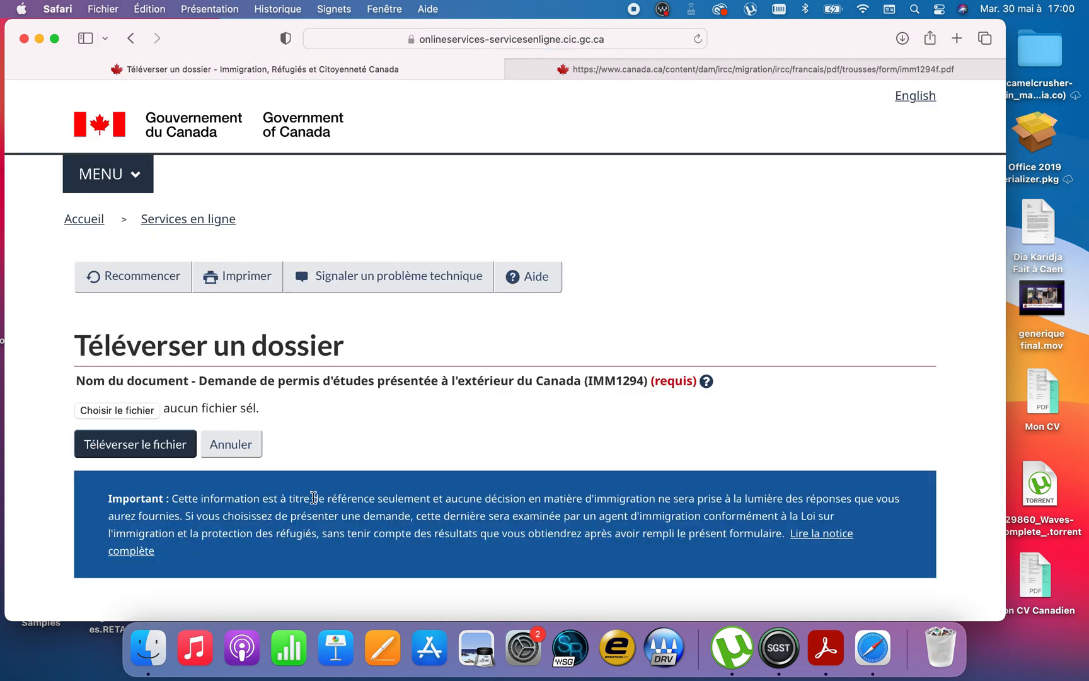
pyautogui.click(152, 411)
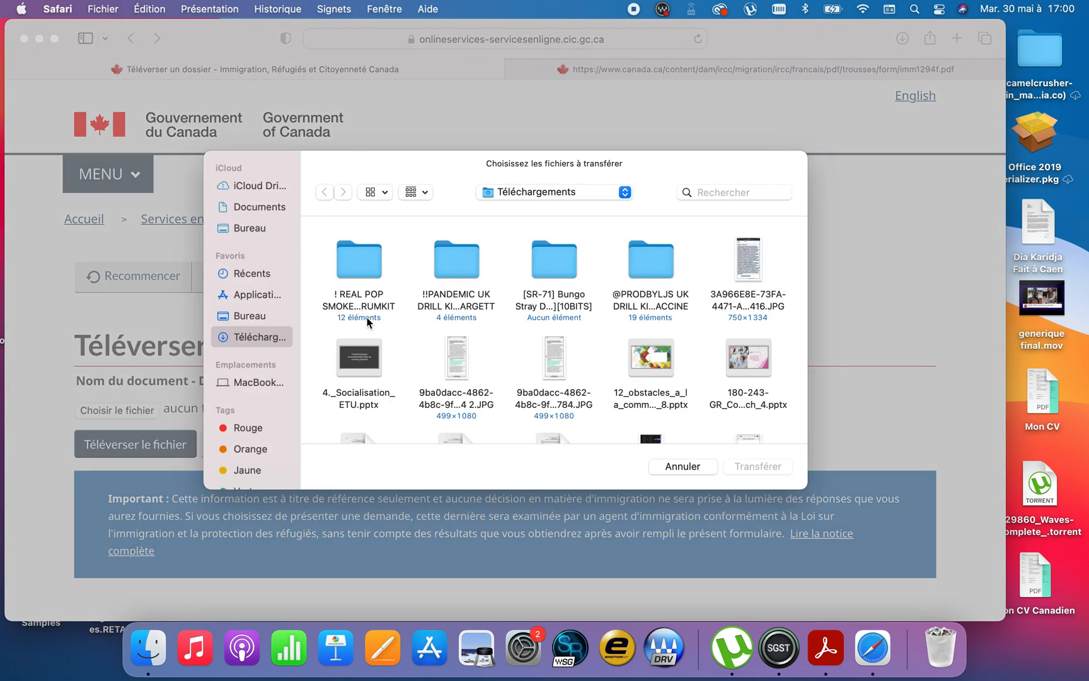
pyautogui.click(455, 266)
pyautogui.write('imm')
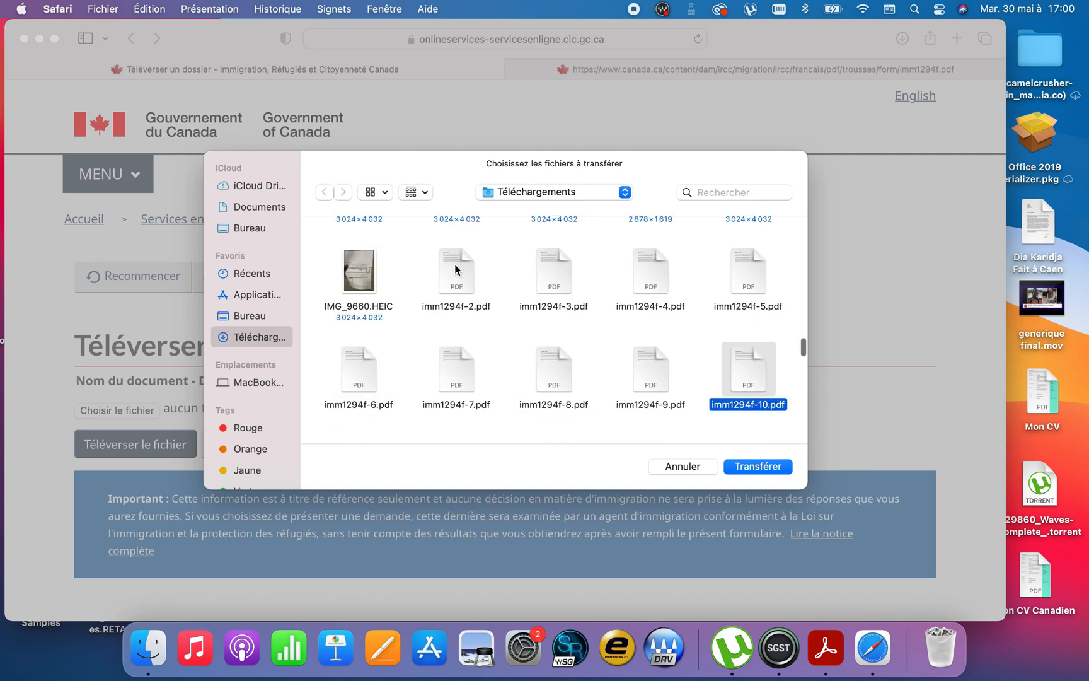
pyautogui.scroll(3, 591, 308)
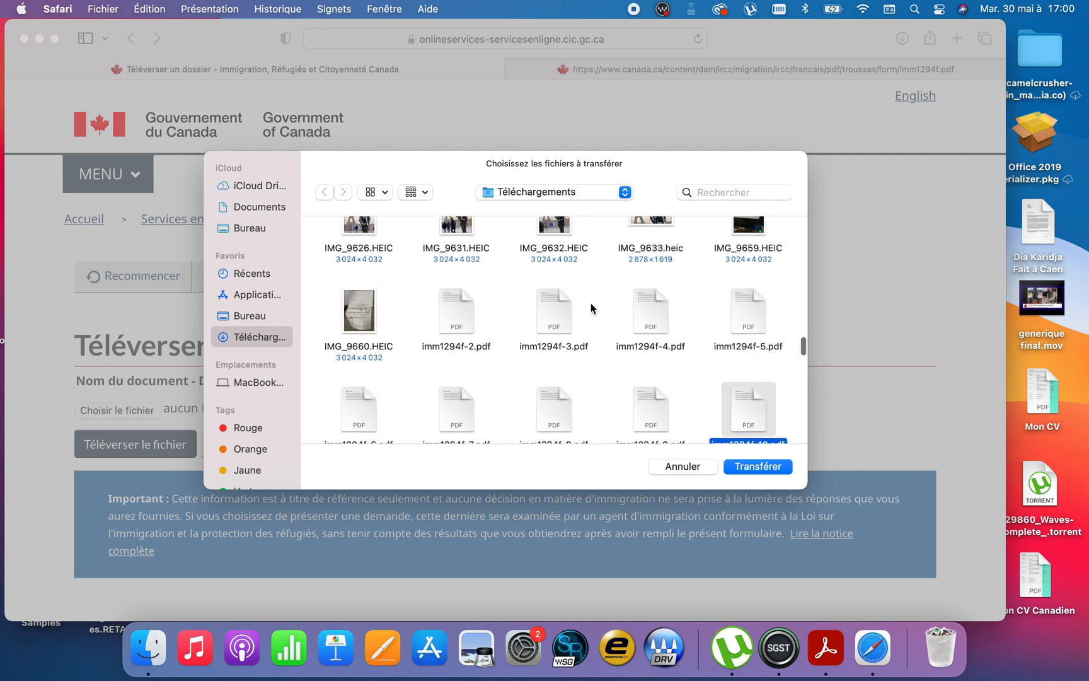
pyautogui.scroll(-2, 590, 303)
pyautogui.click(779, 467)
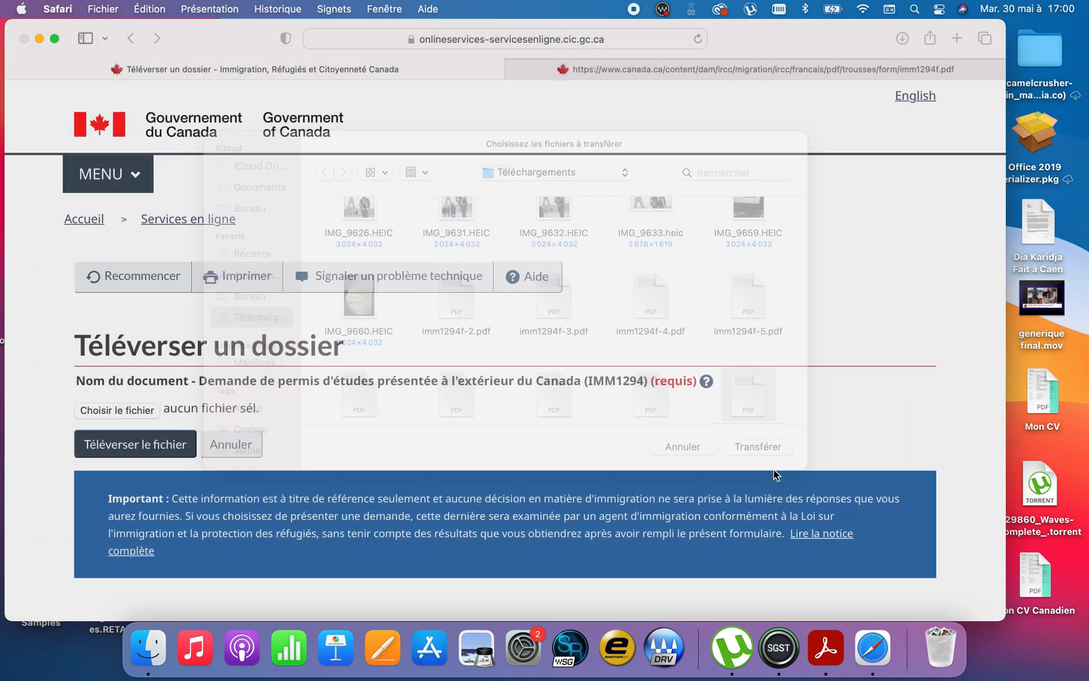
pyautogui.click(155, 448)
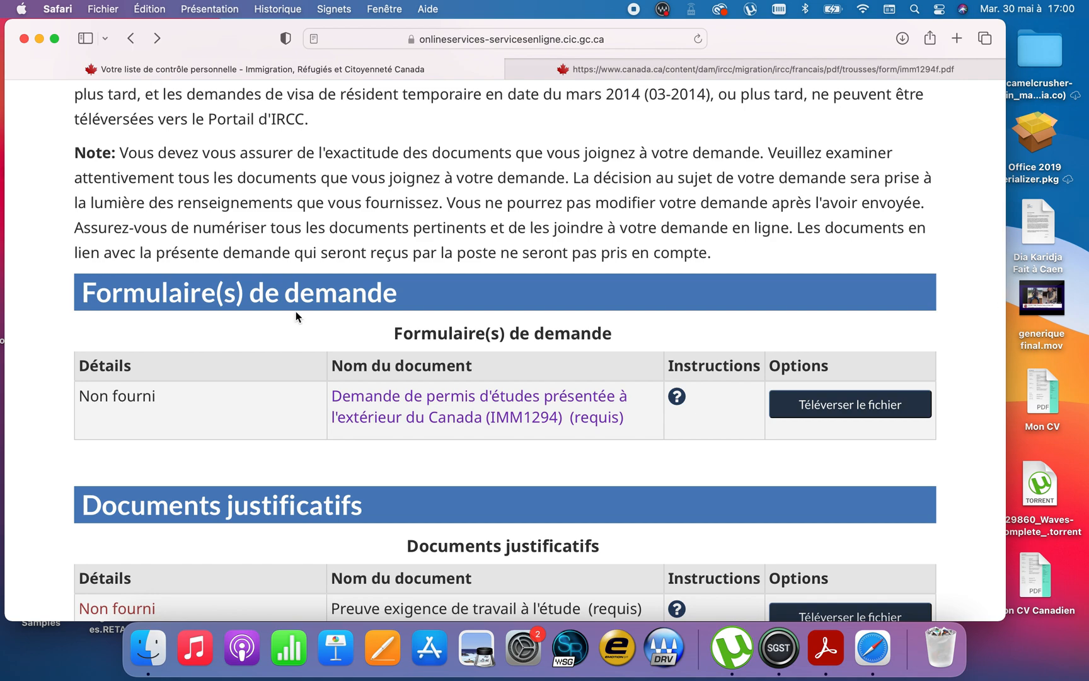
# Step: Review the required supporting documents in the Documents justificatifs section of the personal checklist
pyautogui.scroll(-12, 424, 552)
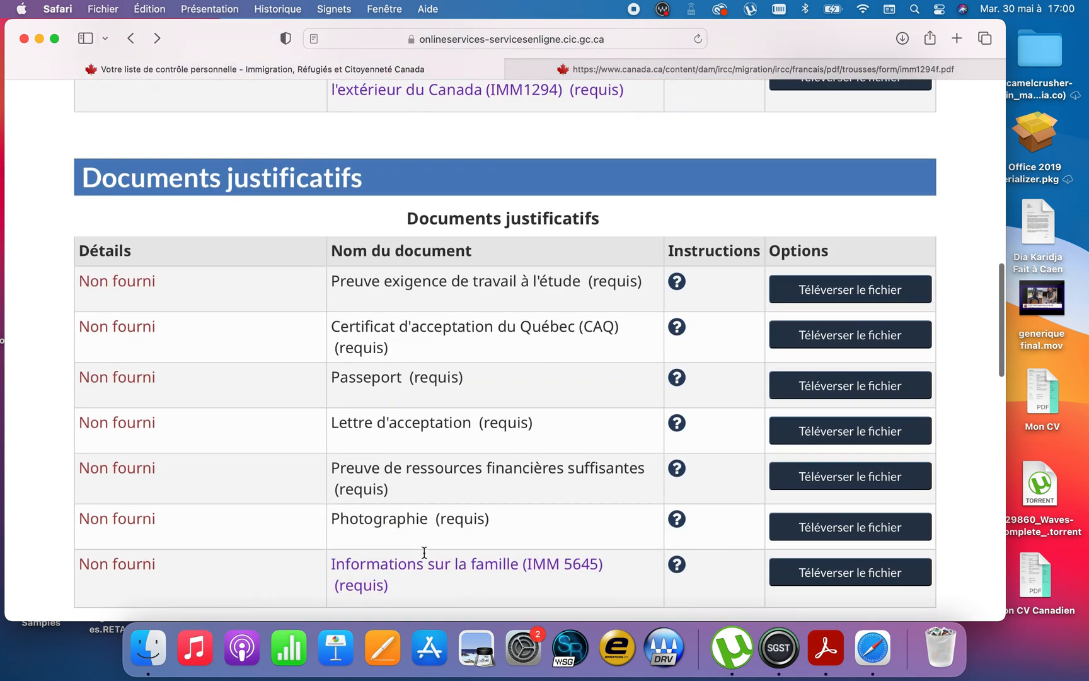